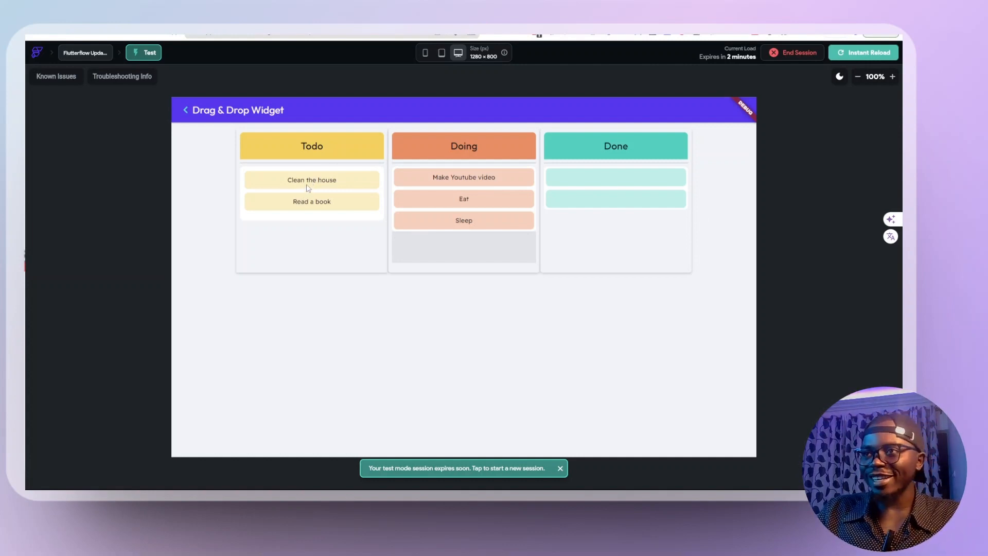
Step: Test the running board by moving Clean the house to Doing, and Eat and Sleep to Todo
{"action": "left_click_drag", "start_coordinate": [320, 181], "coordinate": [483, 249]}
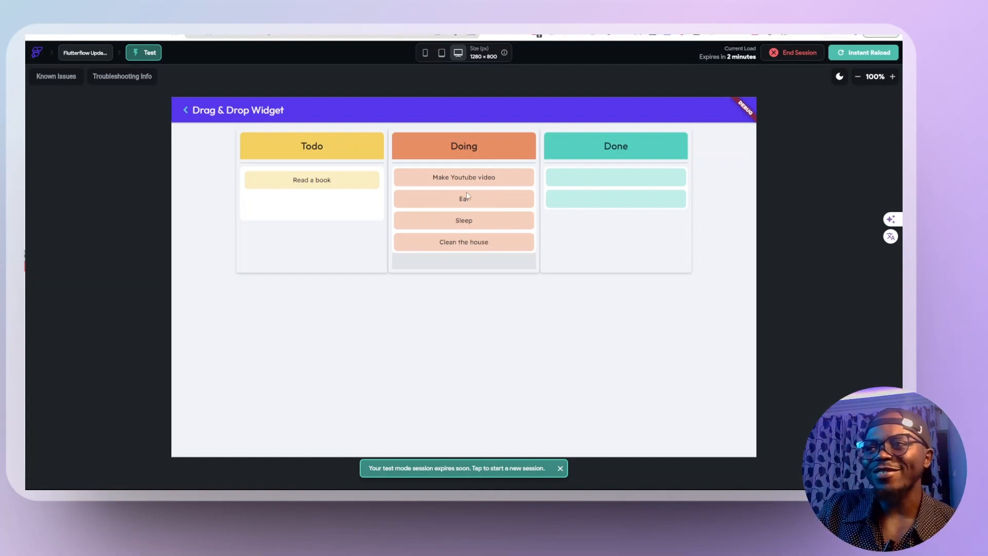
{"action": "left_click_drag", "start_coordinate": [463, 200], "coordinate": [311, 208]}
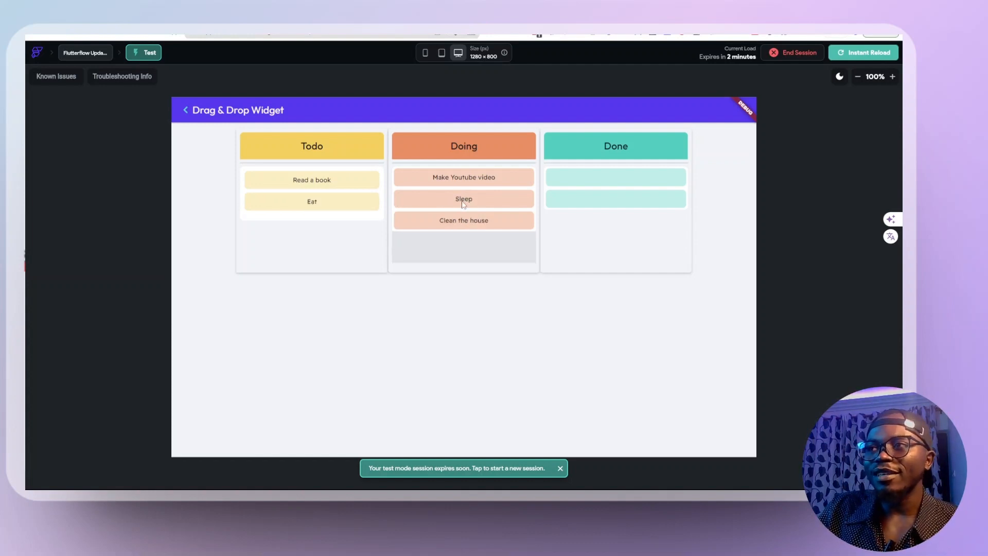
{"action": "left_click_drag", "start_coordinate": [464, 203], "coordinate": [375, 225]}
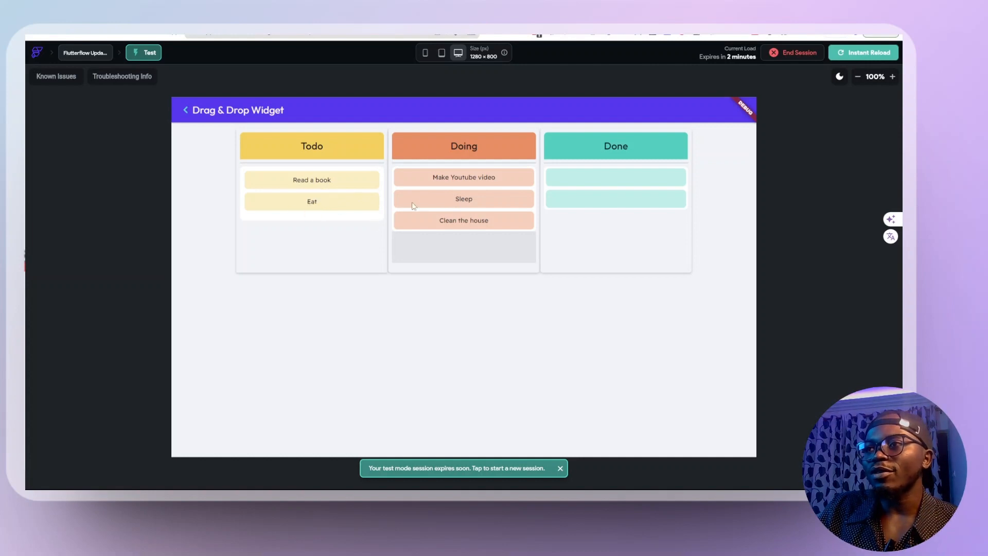
{"action": "left_click_drag", "start_coordinate": [465, 201], "coordinate": [341, 204]}
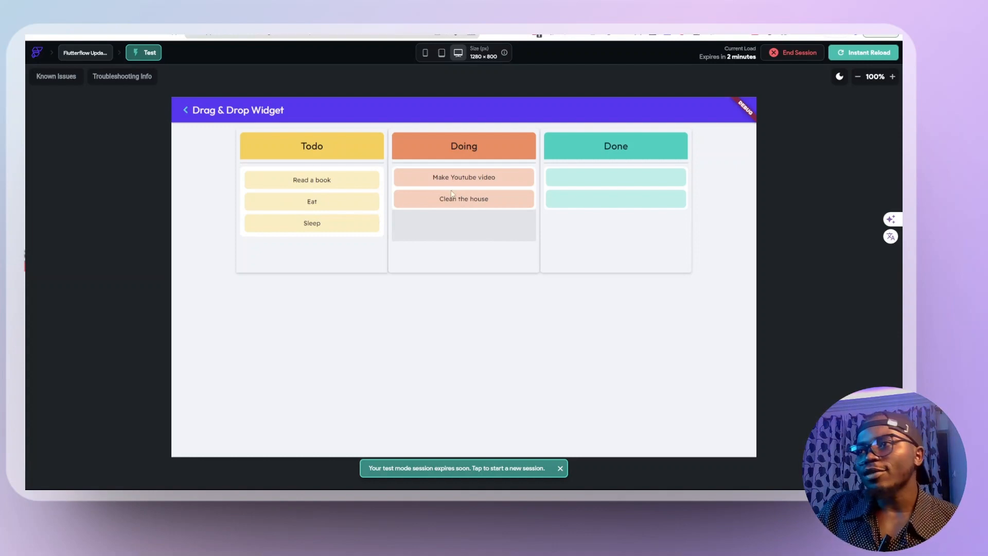
{"action": "left_click_drag", "start_coordinate": [463, 202], "coordinate": [370, 219]}
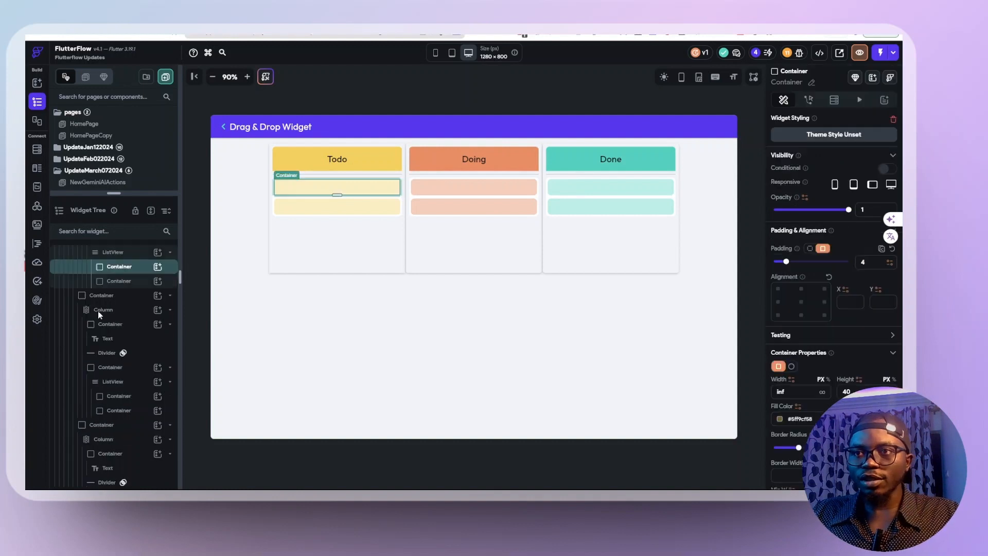
Step: Add a local page state variable named todo with type String to the DragDropWidget page
{"action": "scroll", "coordinate": [98, 309], "scroll_direction": "down", "scroll_amount": 2}
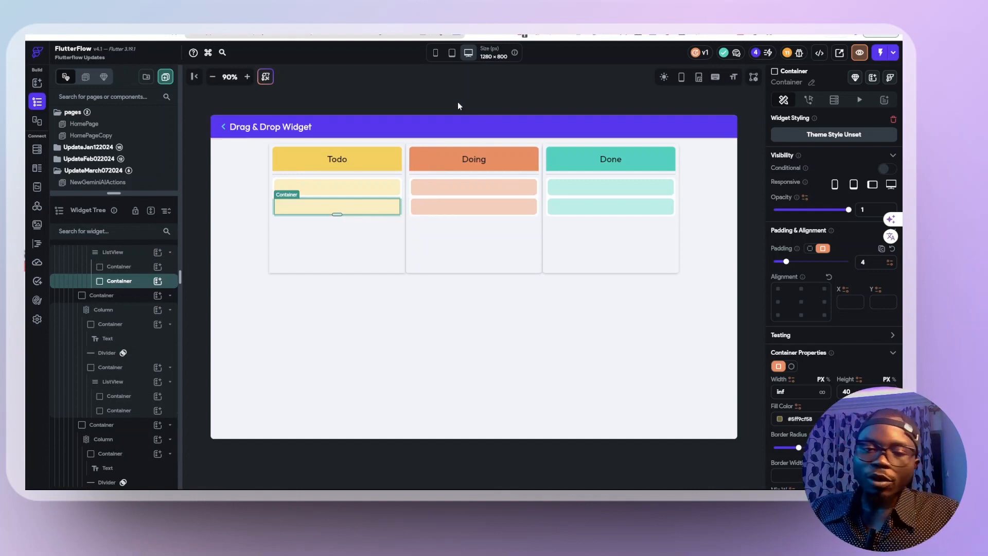
{"action": "left_click", "coordinate": [428, 125]}
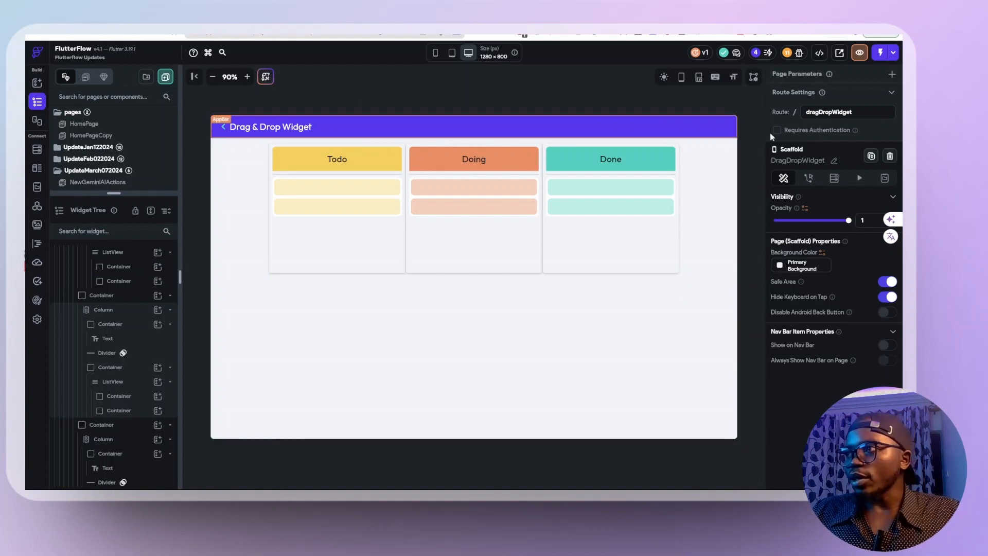
{"action": "left_click", "coordinate": [886, 179]}
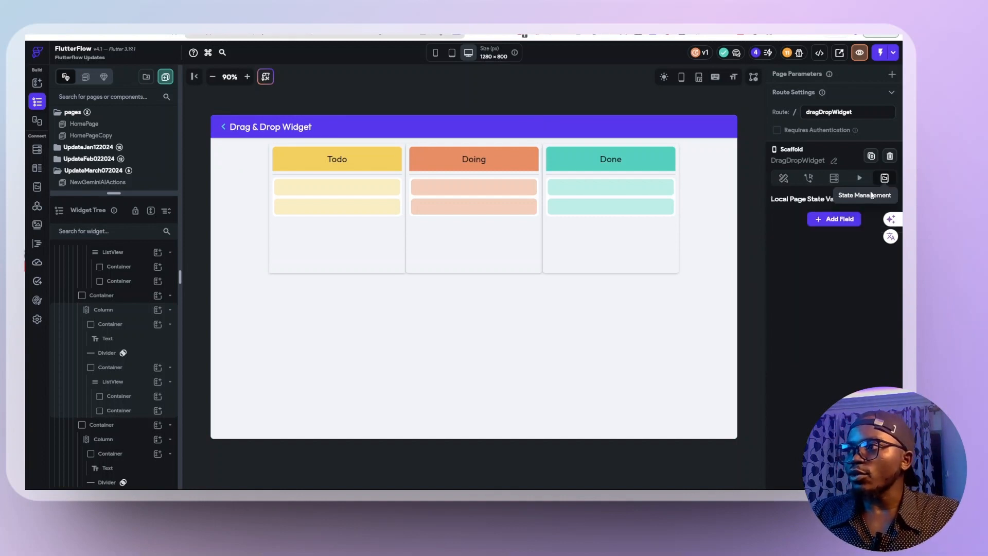
{"action": "left_click", "coordinate": [837, 219]}
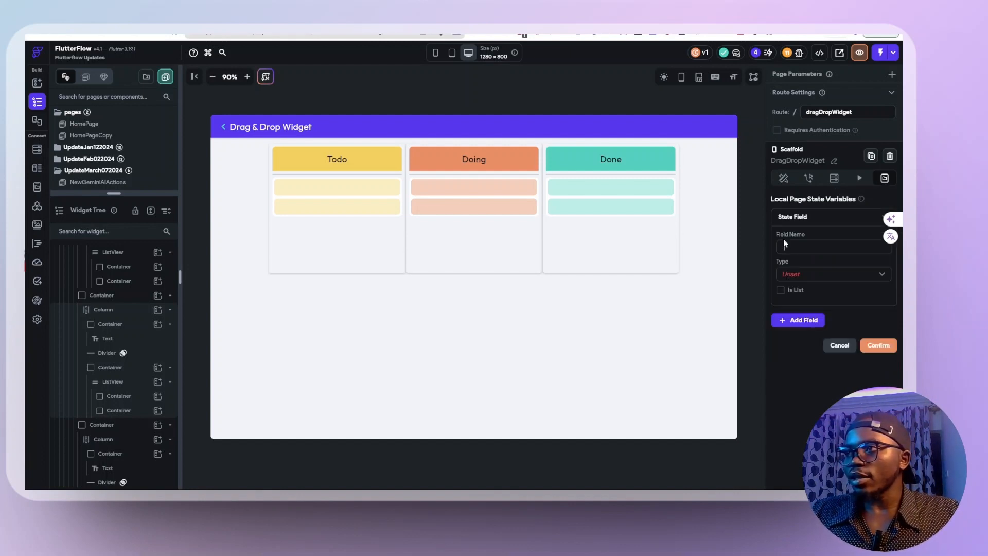
{"action": "left_click", "coordinate": [783, 238]}
{"action": "type", "text": "Todo"}
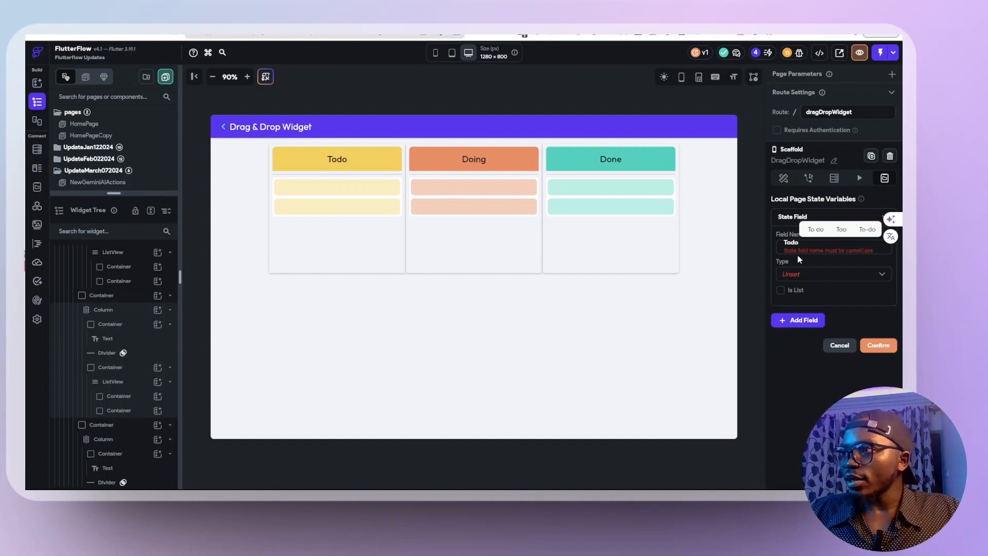
{"action": "key", "text": "BackSpace"}
{"action": "key", "text": "BackSpace"}
{"action": "key", "text": "BackSpace"}
{"action": "type", "text": "todo"}
{"action": "left_click", "coordinate": [810, 277]}
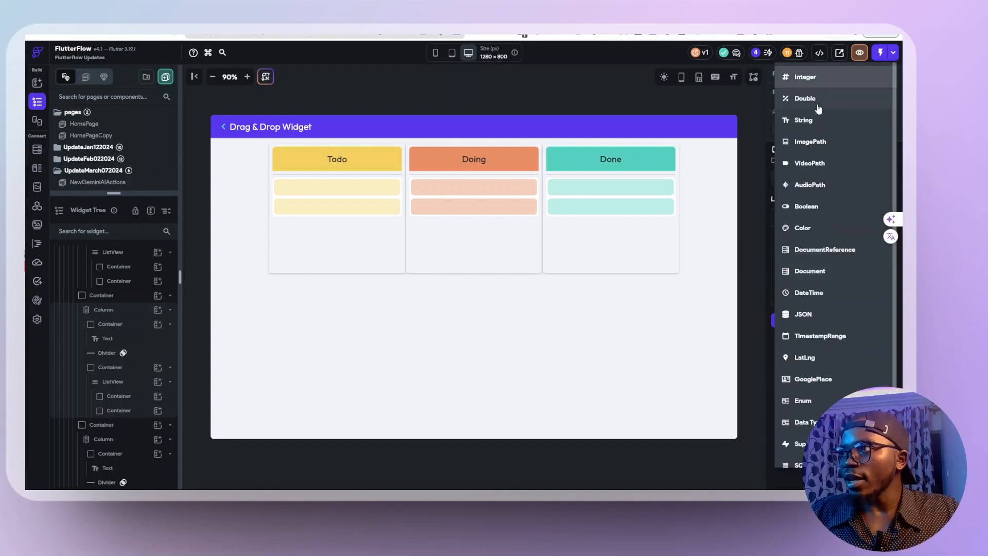
{"action": "left_click", "coordinate": [816, 124]}
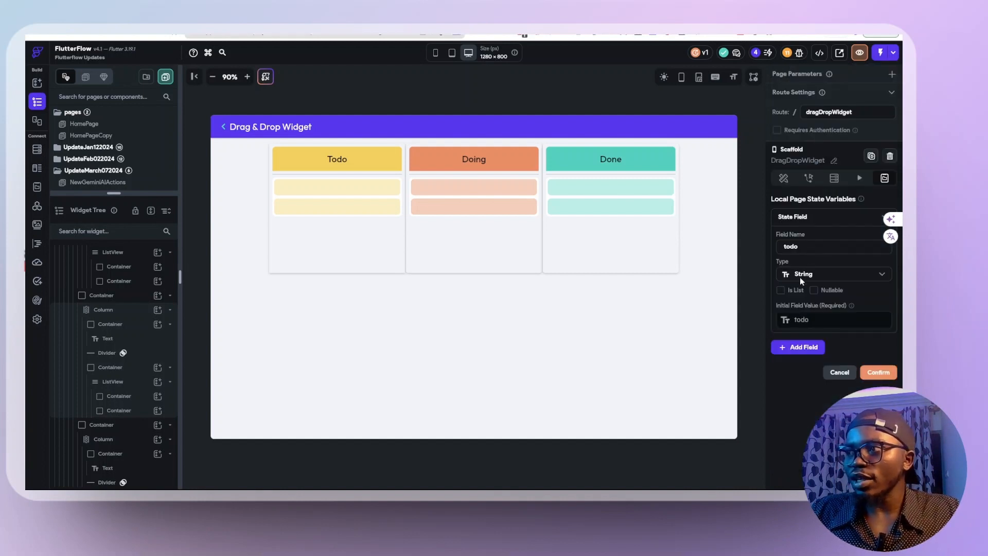
Step: Make the todo variable a list with "Clean the house" as its first initial item
{"action": "left_click", "coordinate": [781, 291]}
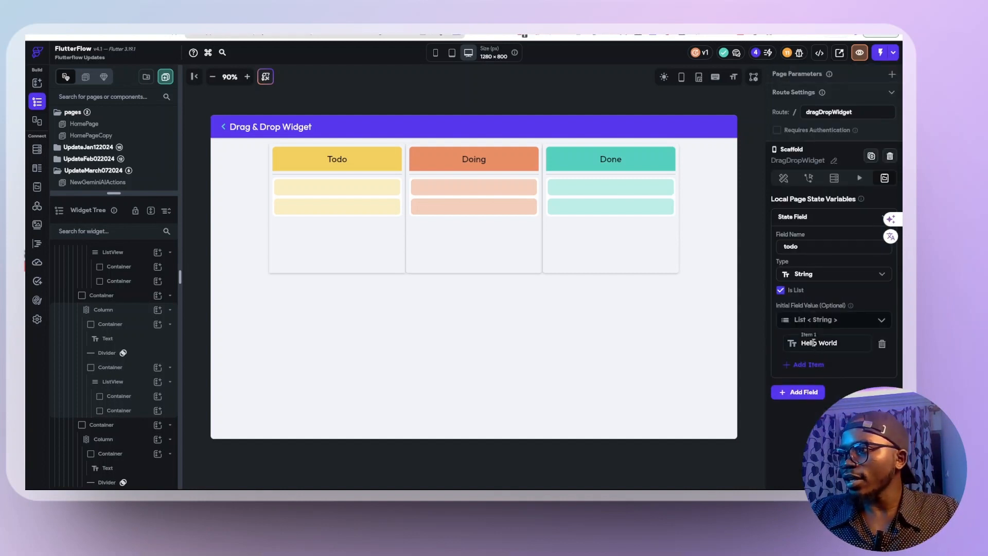
{"action": "triple_click", "coordinate": [812, 342]}
{"action": "type", "text": "Clean the house"}
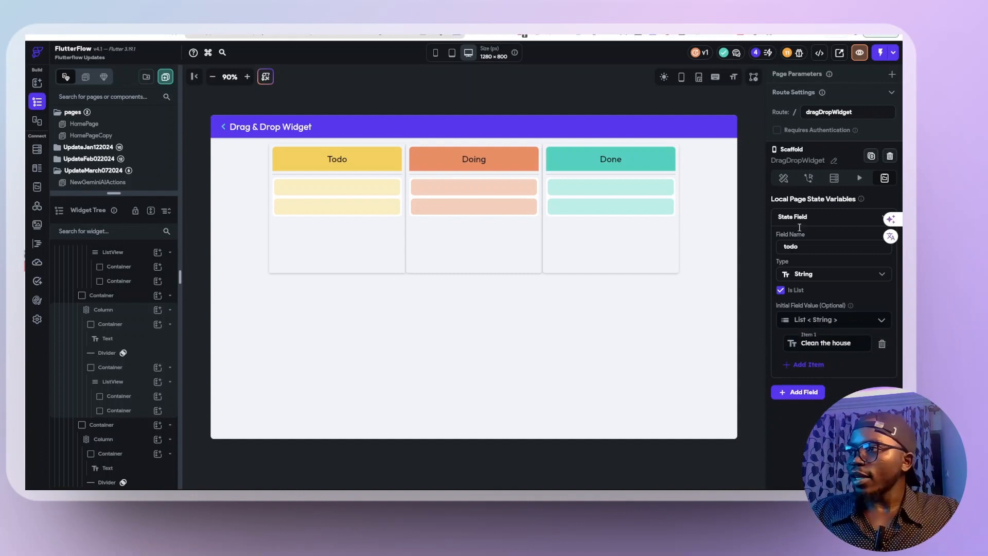
{"action": "left_click", "coordinate": [792, 226]}
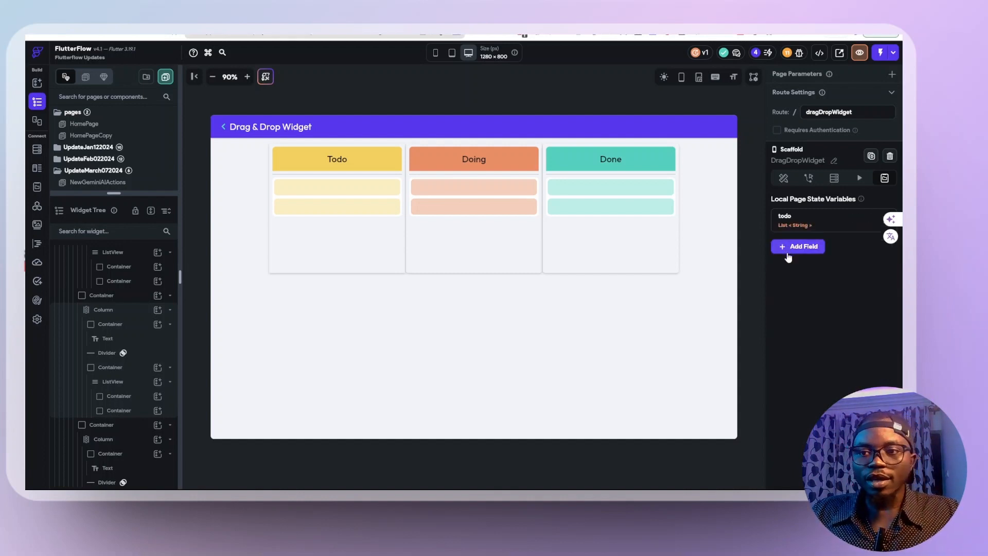
Step: Add a page state variable named doings as a String list with the initial item "Make Youtube video"
{"action": "left_click", "coordinate": [792, 247]}
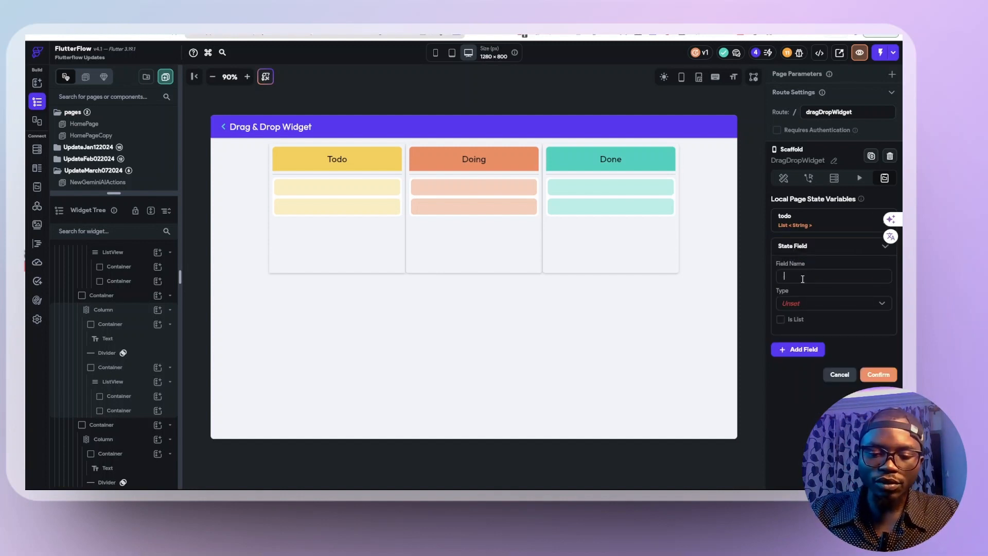
{"action": "left_click", "coordinate": [802, 279]}
{"action": "type", "text": "doing"}
{"action": "left_click", "coordinate": [833, 303]}
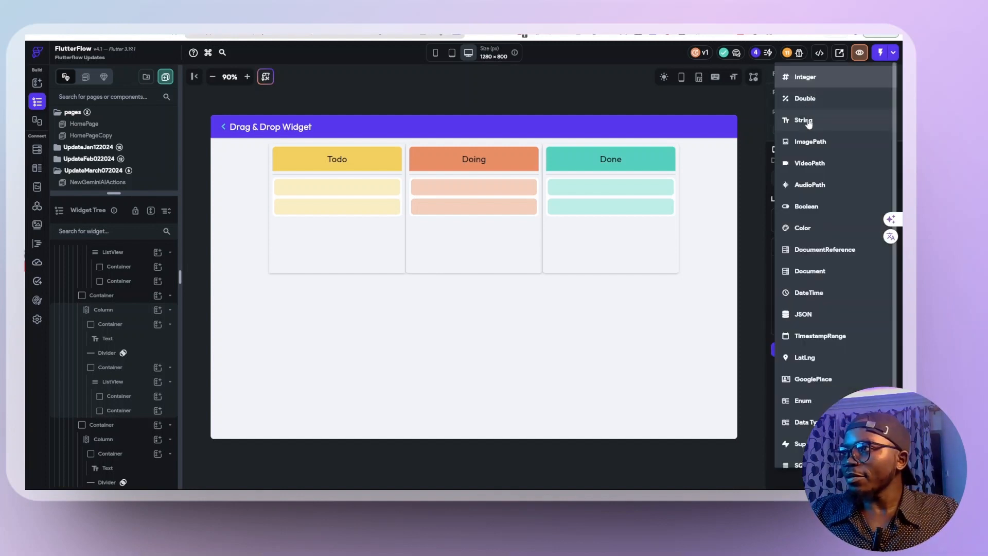
{"action": "left_click", "coordinate": [807, 121]}
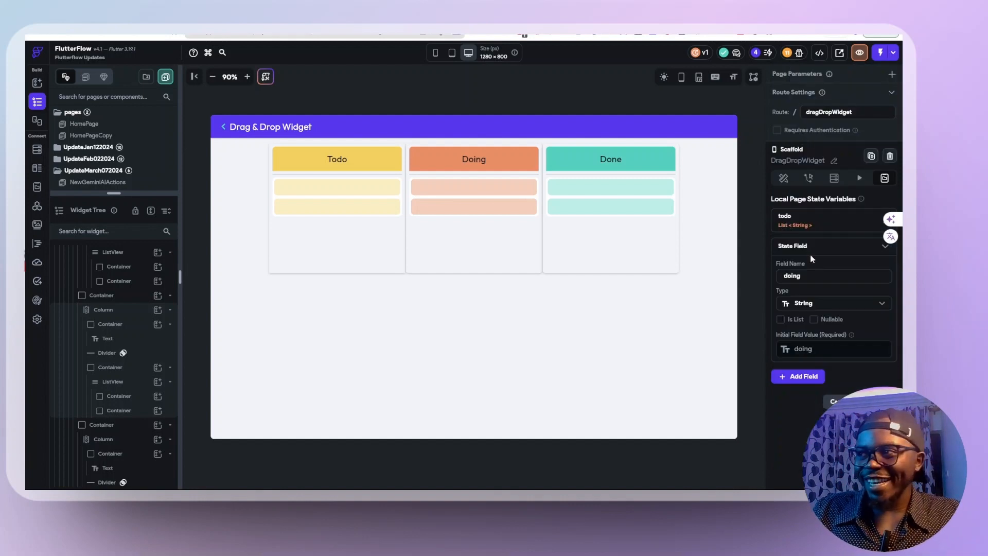
{"action": "type", "text": "s"}
{"action": "left_click", "coordinate": [780, 319]}
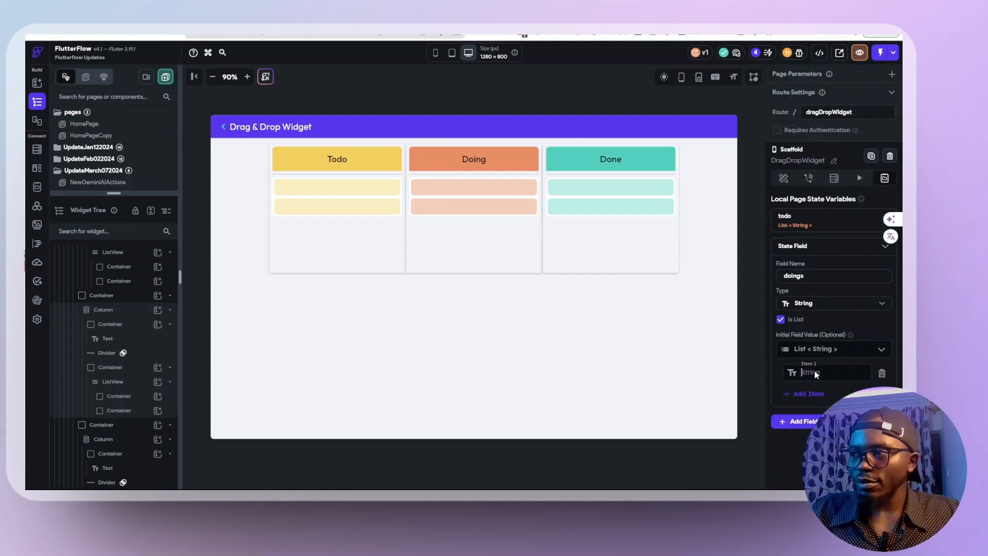
{"action": "left_click", "coordinate": [815, 373]}
{"action": "type", "text": "Make Youtube video"}
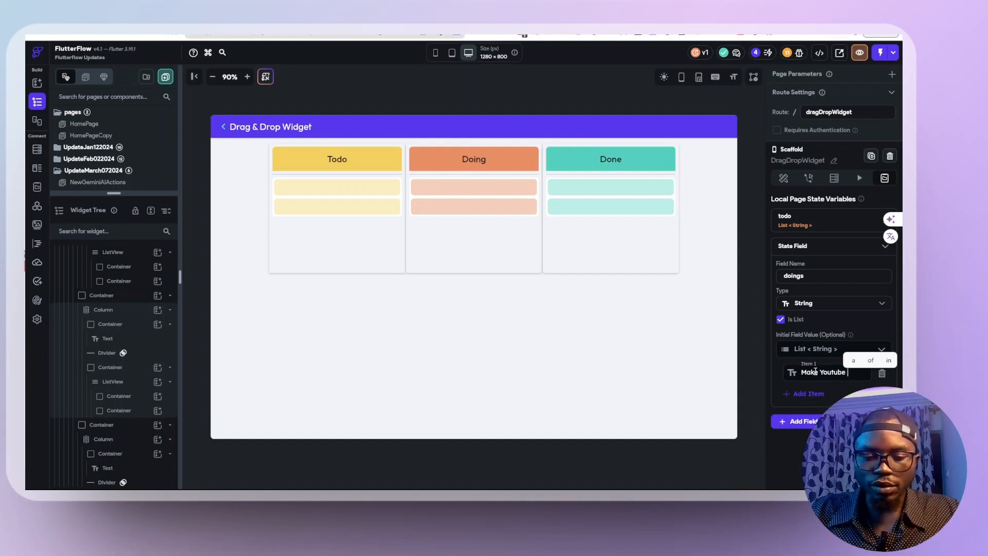
{"action": "left_click", "coordinate": [787, 245]}
Step: Add a page state variable named dones as a String list without any initial items
{"action": "left_click", "coordinate": [793, 277]}
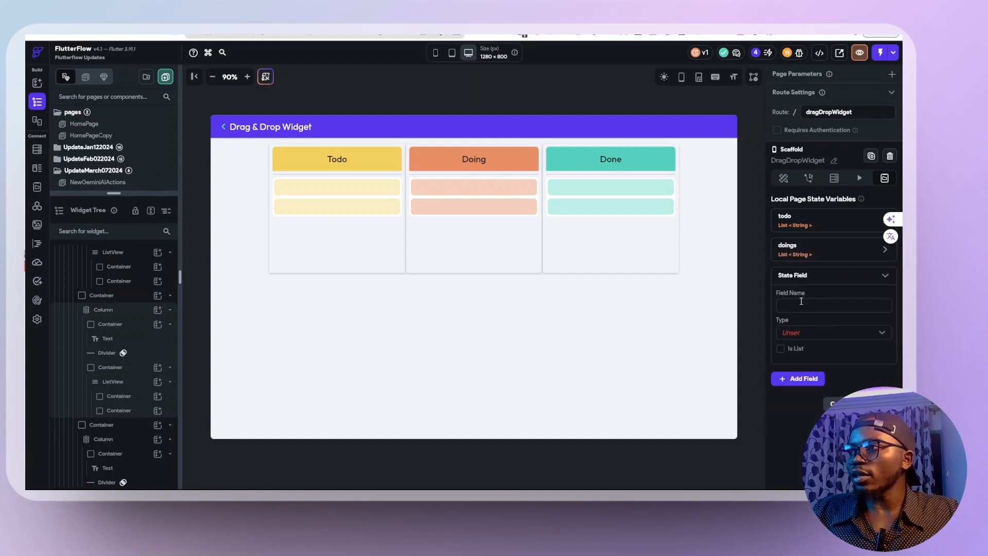
{"action": "left_click", "coordinate": [801, 308]}
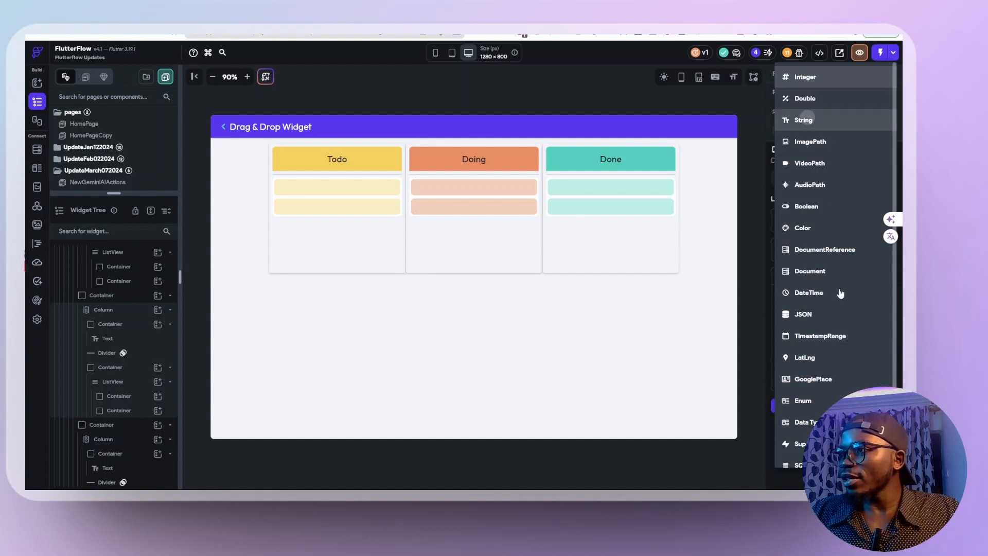
{"action": "left_click", "coordinate": [808, 120]}
{"action": "left_click", "coordinate": [780, 348]}
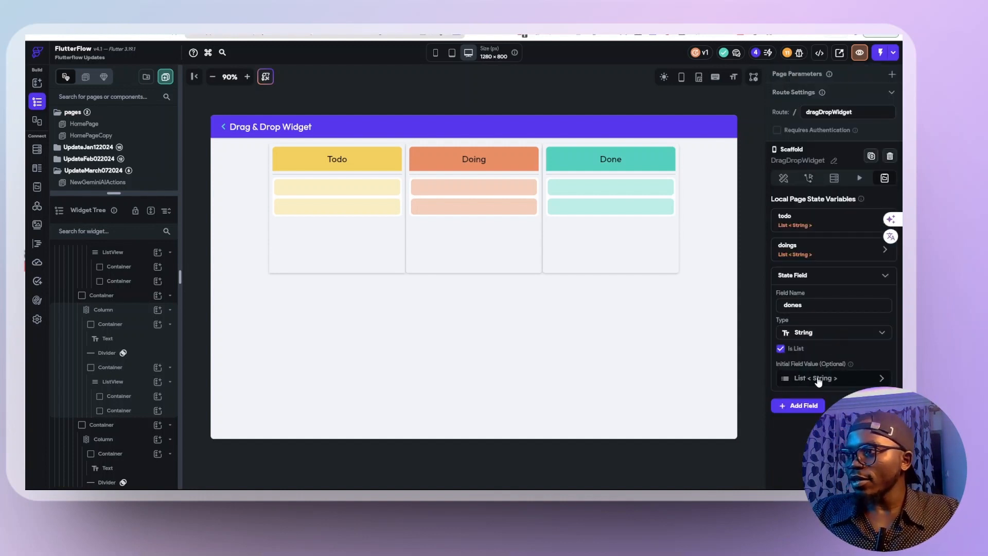
{"action": "left_click", "coordinate": [811, 381]}
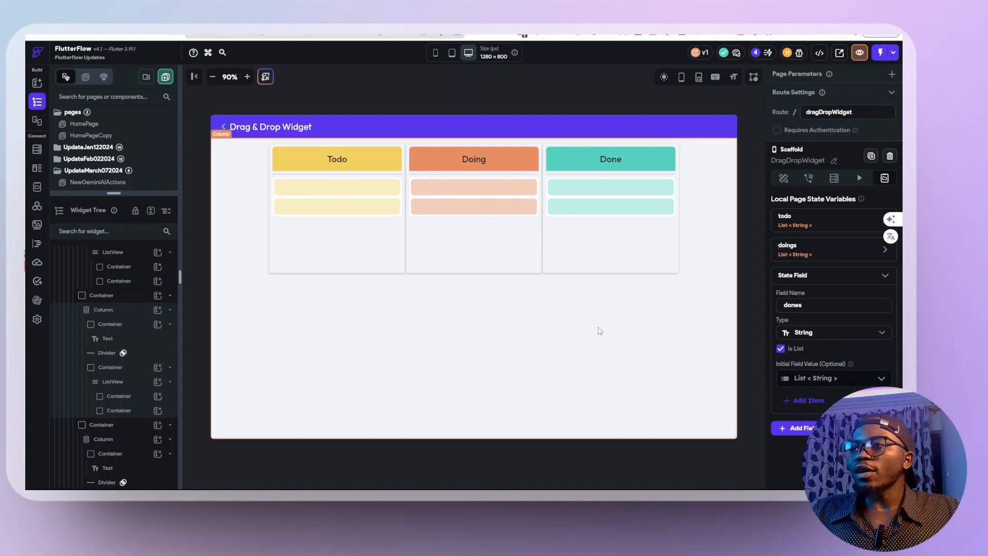
Step: Set the Todo column's ListView to generate its children from a variable named todoItems
{"action": "left_click", "coordinate": [626, 327]}
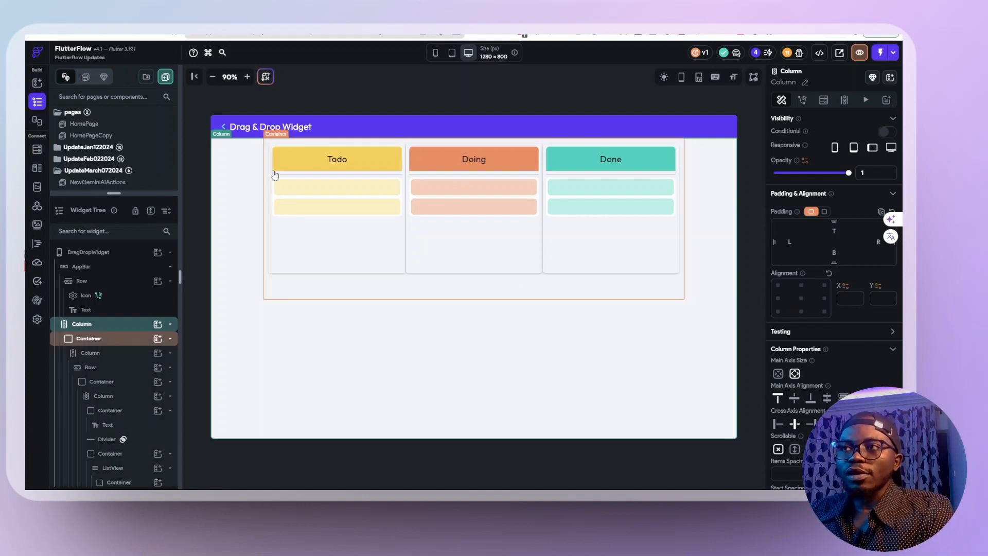
{"action": "left_click", "coordinate": [311, 200]}
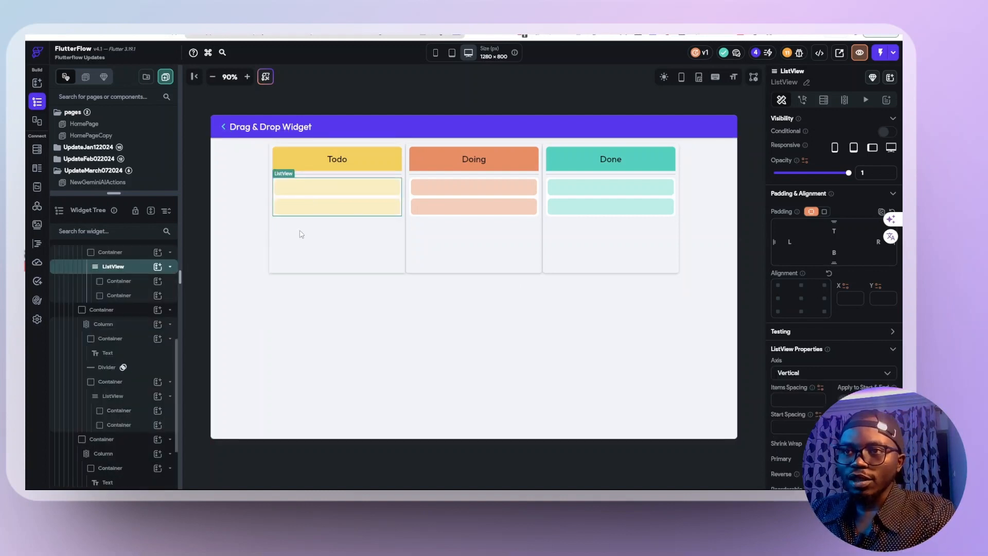
{"action": "left_click", "coordinate": [119, 284]}
{"action": "left_click", "coordinate": [116, 290]}
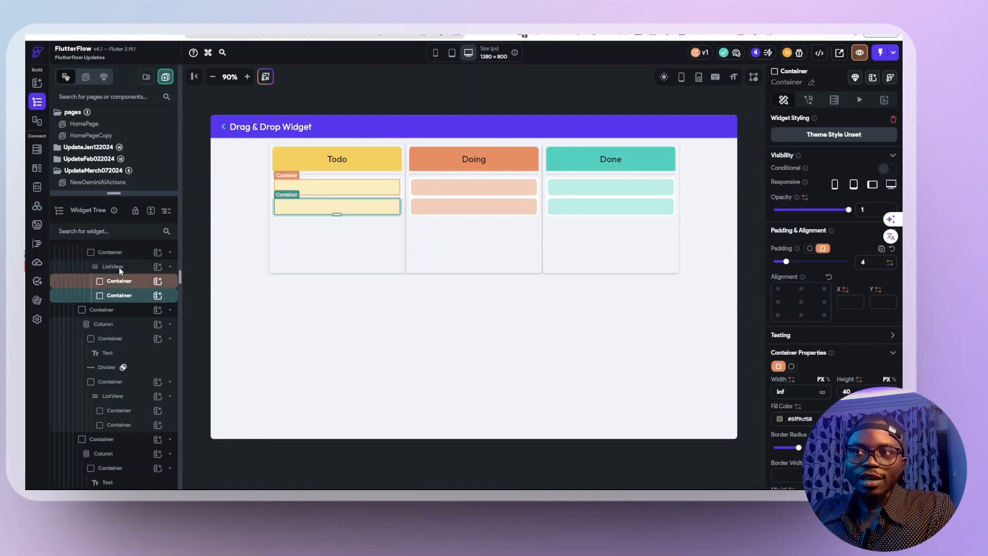
{"action": "left_click", "coordinate": [120, 271]}
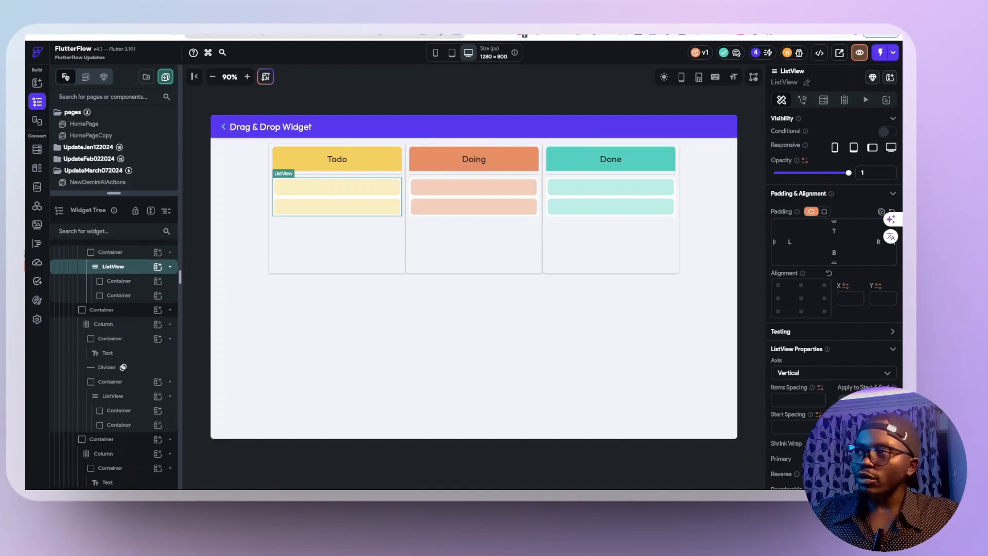
{"action": "left_click", "coordinate": [844, 99]}
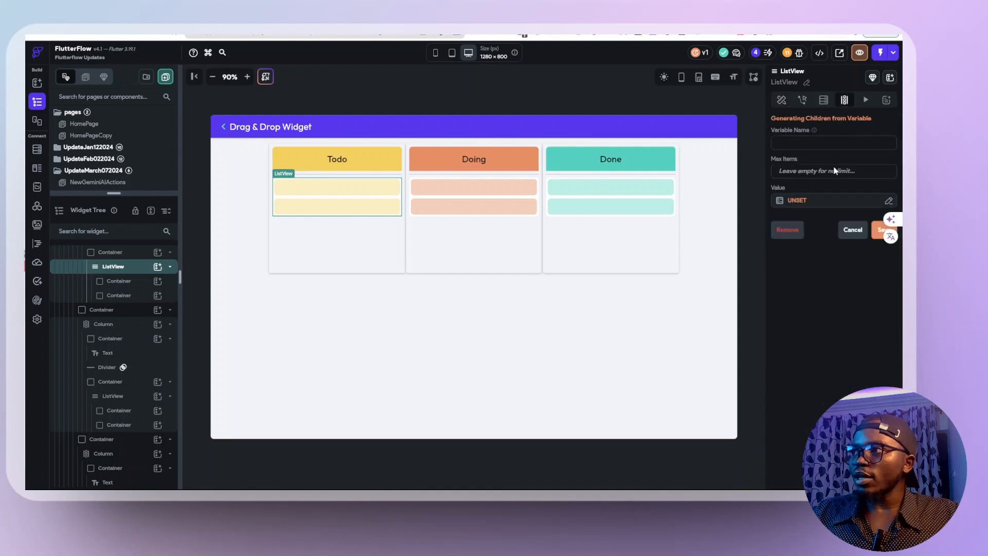
{"action": "left_click", "coordinate": [800, 142]}
{"action": "type", "text": "todo"}
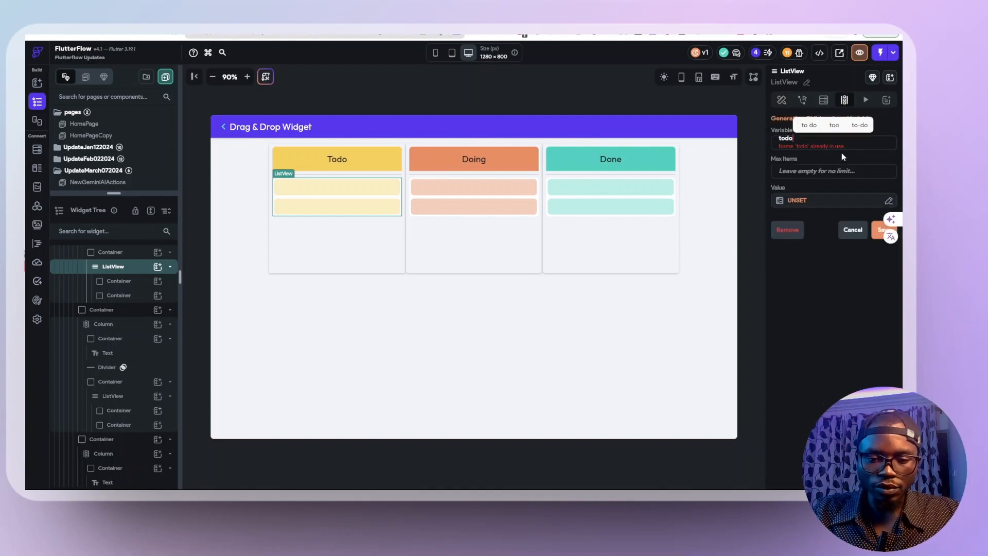
{"action": "type", "text": "Items"}
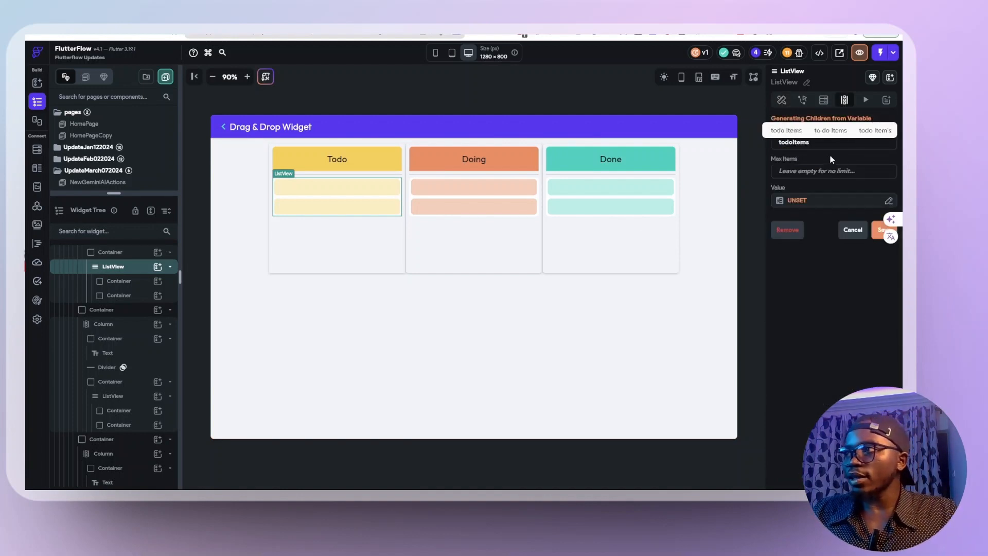
Step: Use the page state list todo as the source for the Todo ListView's generated children, and save the dynamic generation
{"action": "left_click", "coordinate": [796, 201]}
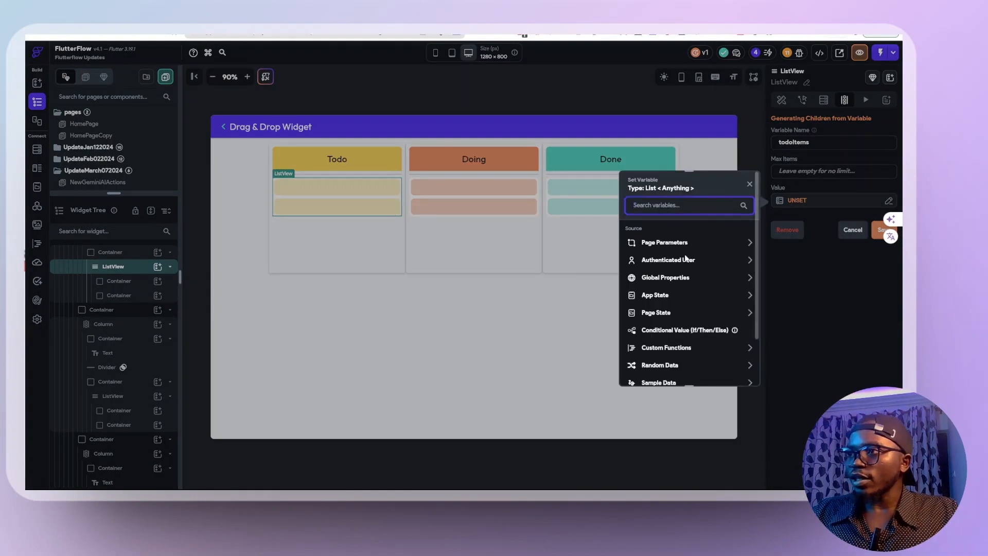
{"action": "left_click", "coordinate": [656, 314]}
{"action": "scroll", "coordinate": [681, 322], "scroll_direction": "down", "scroll_amount": 1}
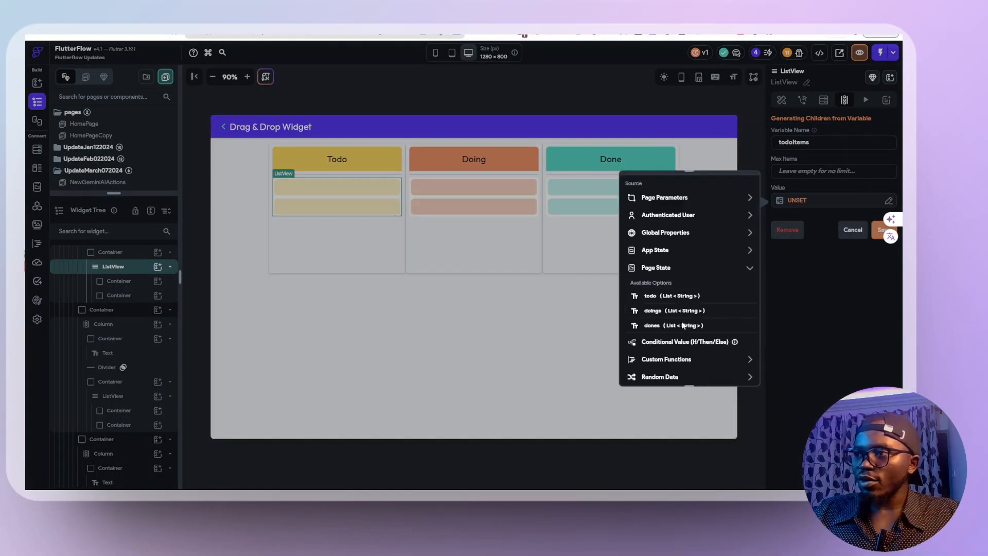
{"action": "left_click", "coordinate": [668, 297]}
{"action": "left_click", "coordinate": [736, 372]}
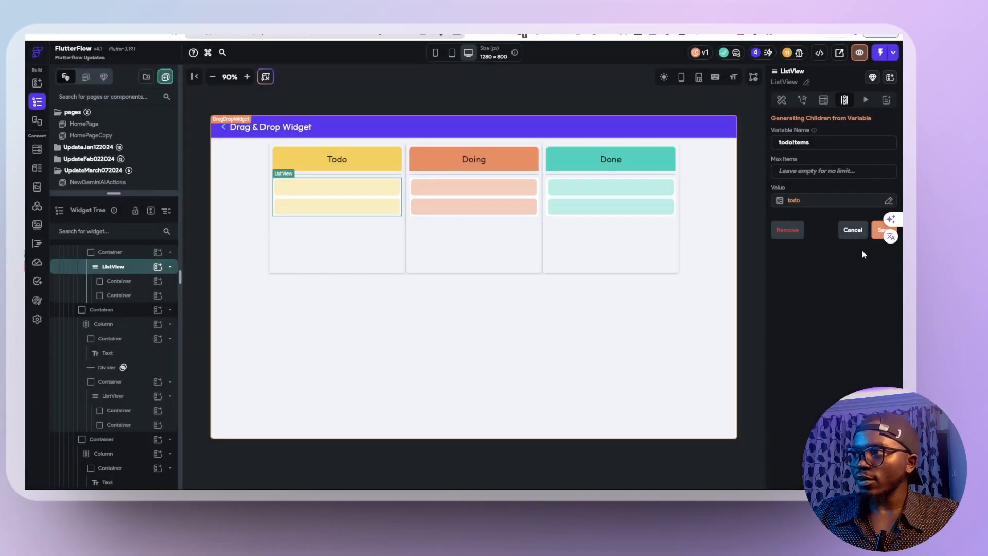
{"action": "left_click", "coordinate": [876, 236]}
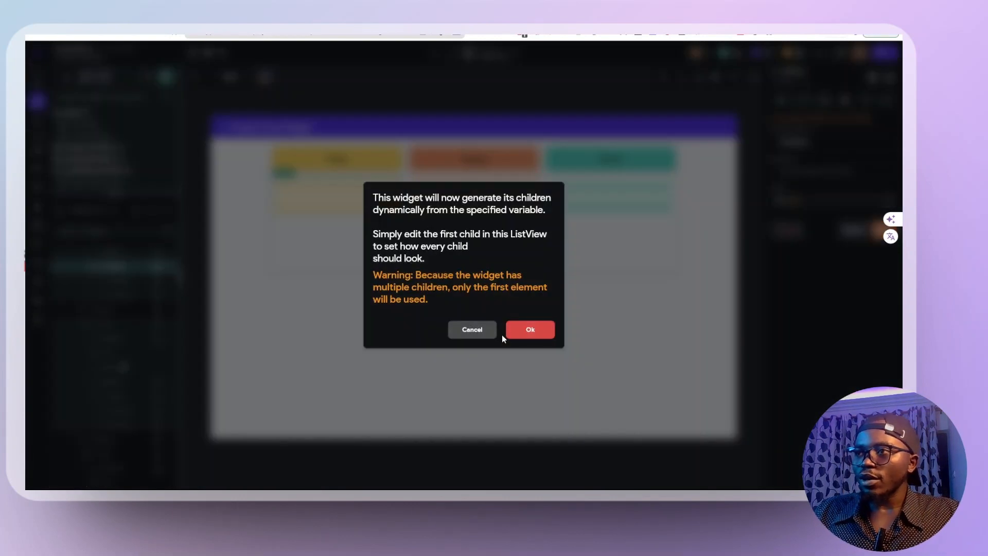
{"action": "left_click", "coordinate": [526, 331]}
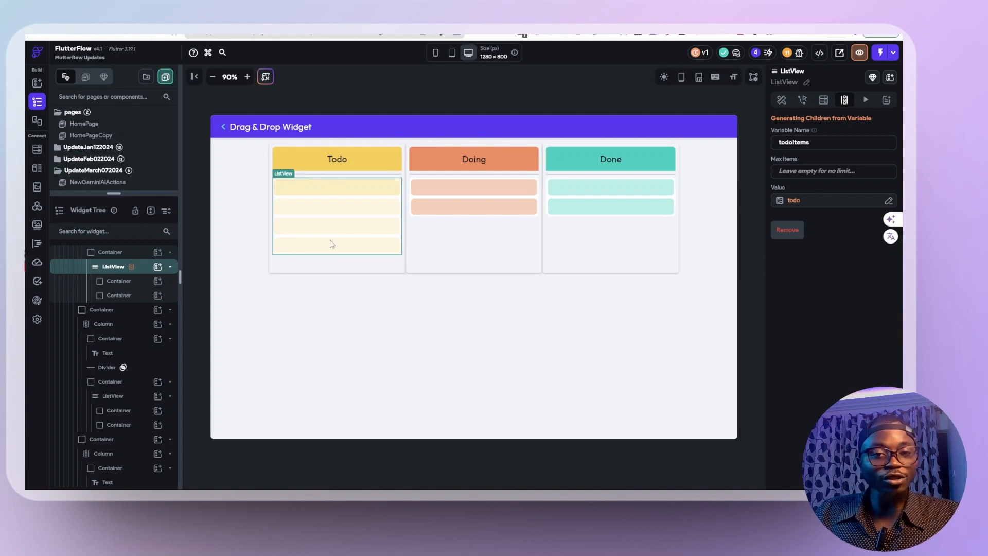
Step: Delete the second container in the Todo column's ListView and add a Text widget inside the remaining container
{"action": "left_click", "coordinate": [125, 295]}
{"action": "key", "text": "Delete"}
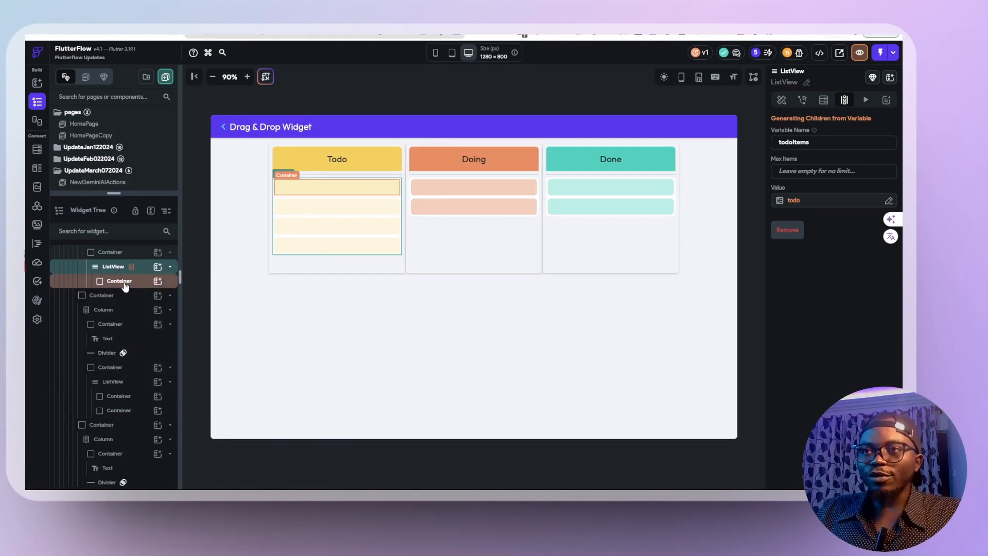
{"action": "left_click", "coordinate": [157, 286]}
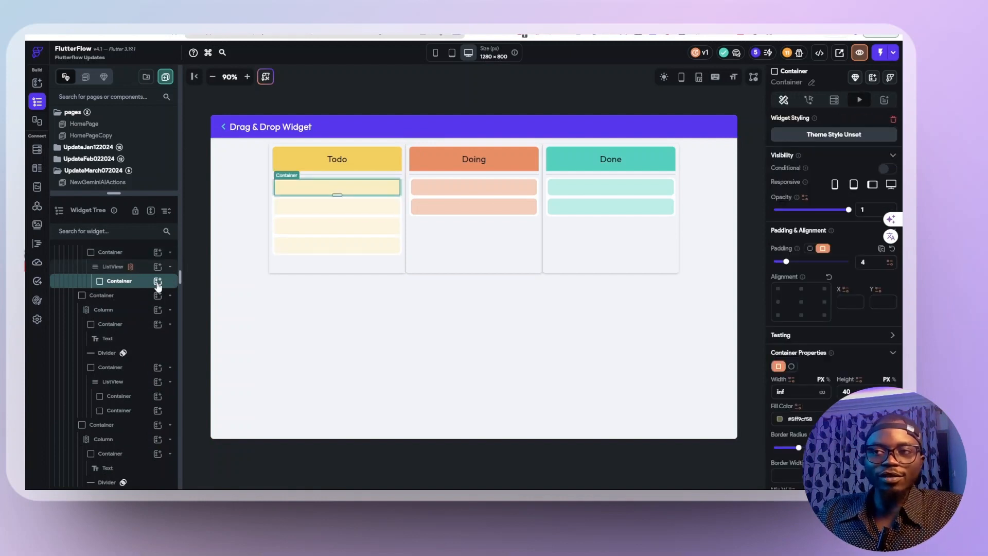
{"action": "left_click", "coordinate": [157, 282]}
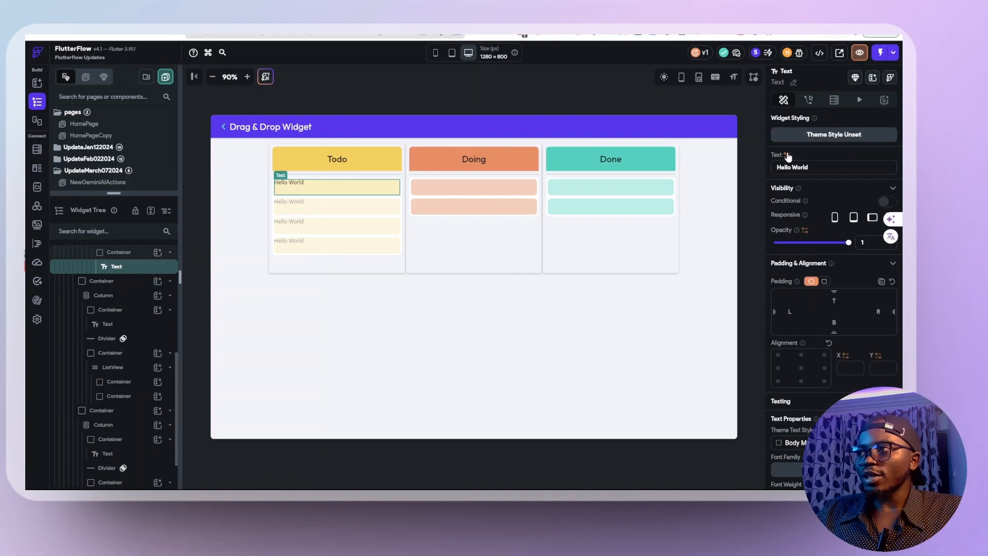
Step: Bind the new Text widget in the Todo column to the todoItems item variable without further changes
{"action": "left_click", "coordinate": [787, 155]}
{"action": "left_click", "coordinate": [725, 211]}
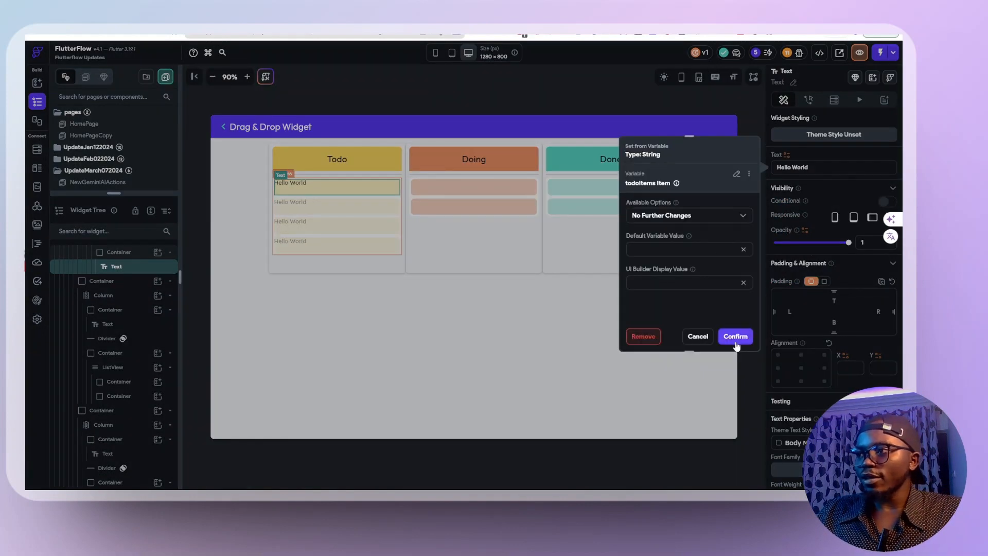
{"action": "left_click", "coordinate": [735, 337]}
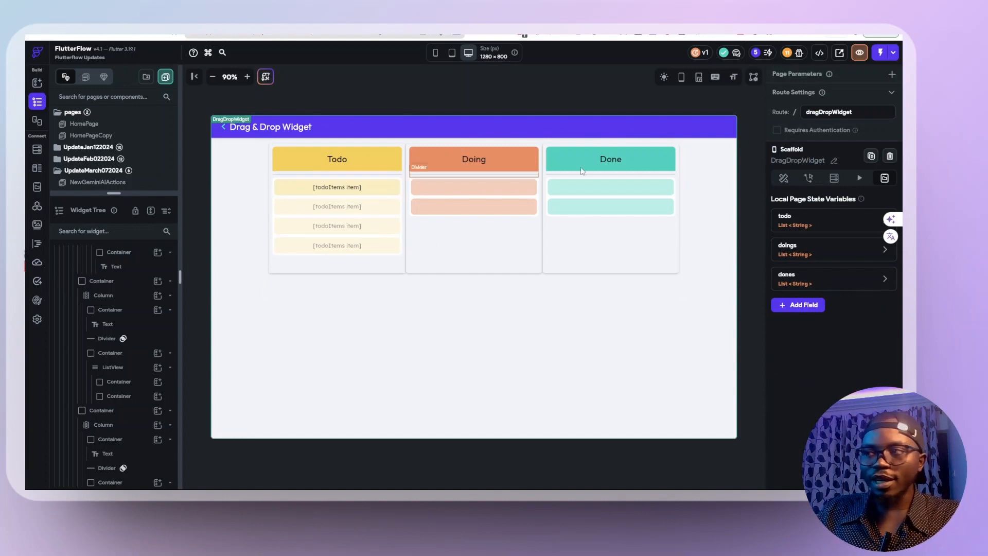
Step: Rename the todo page state variable as todos and add "Read a book" as its second initial item
{"action": "left_click", "coordinate": [794, 220]}
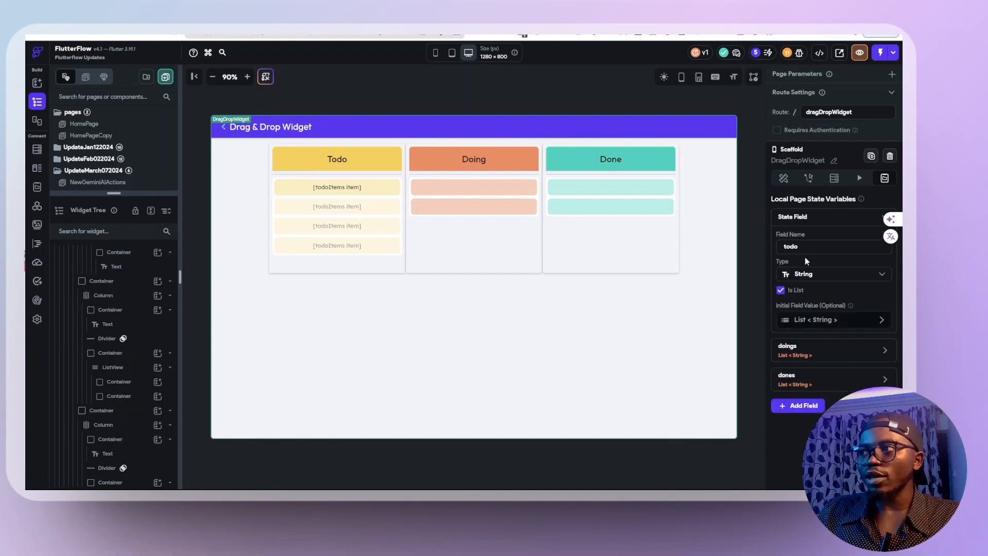
{"action": "left_click", "coordinate": [804, 319]}
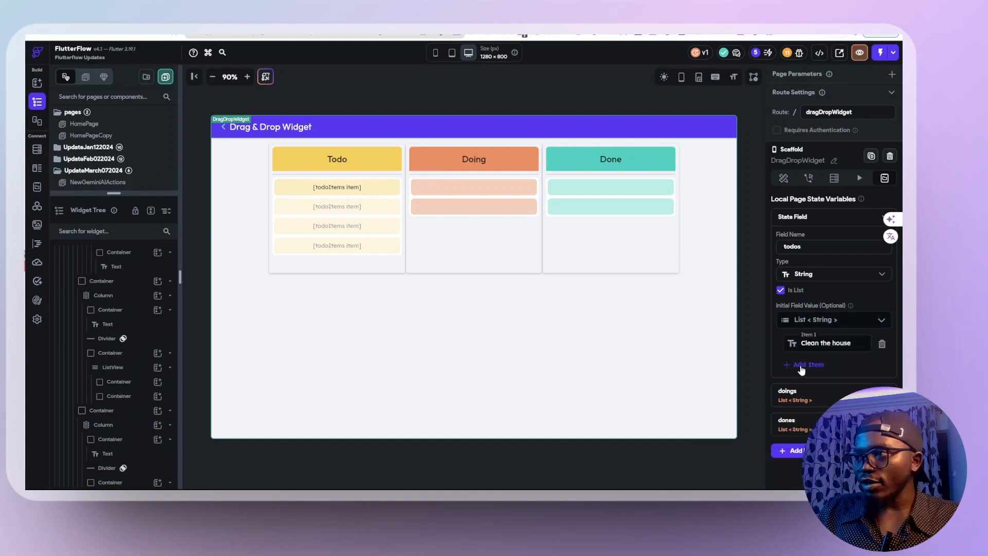
{"action": "left_click", "coordinate": [800, 367]}
{"action": "triple_click", "coordinate": [813, 367]}
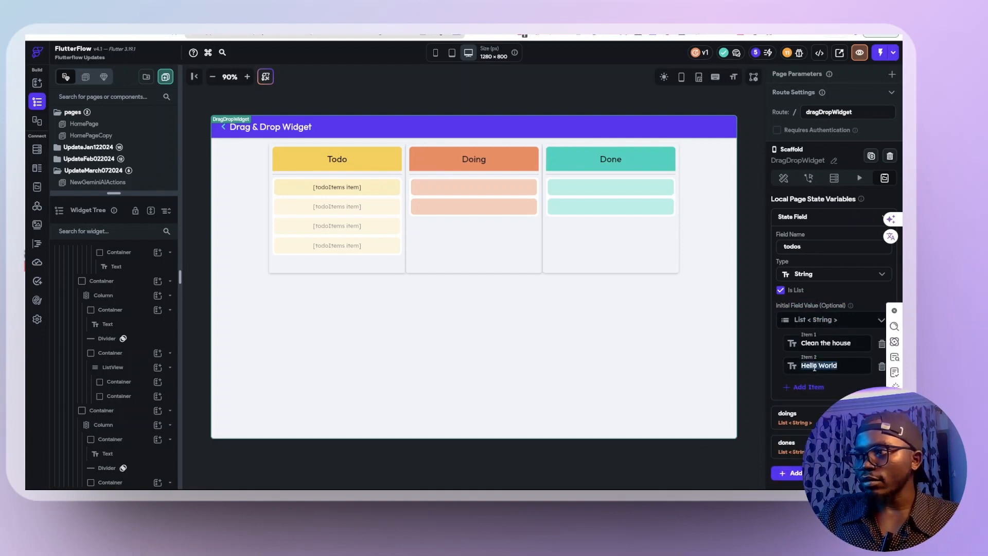
{"action": "type", "text": "Read a book"}
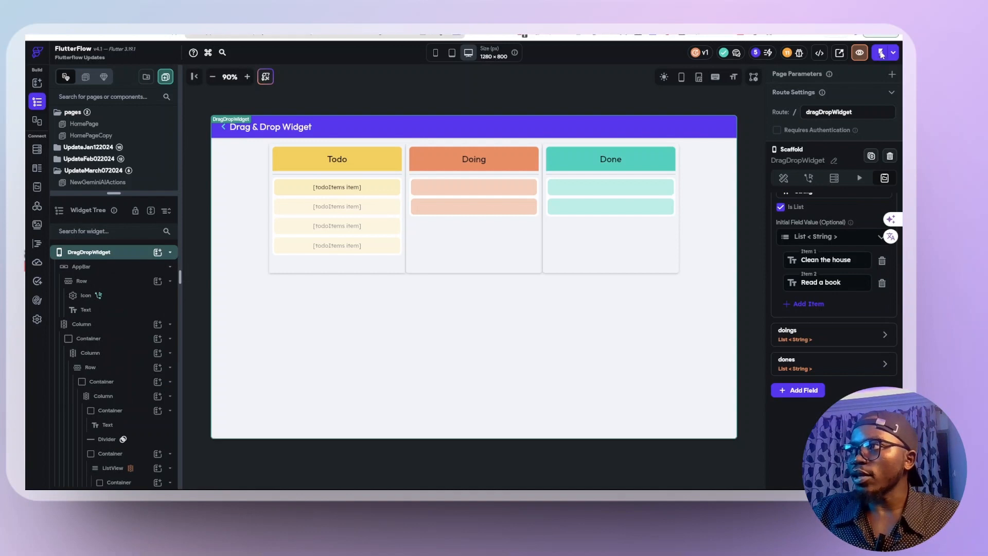
Step: Launch a test mode session of the app
{"action": "left_click", "coordinate": [875, 54]}
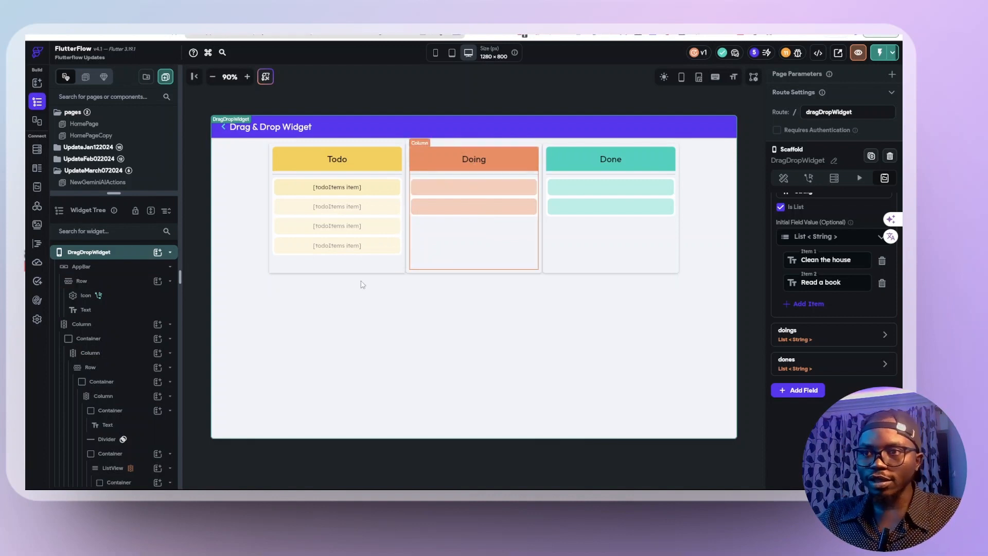
Step: Delete the ListView with its two containers from the Doing column
{"action": "scroll", "coordinate": [102, 379], "scroll_direction": "down", "scroll_amount": 2}
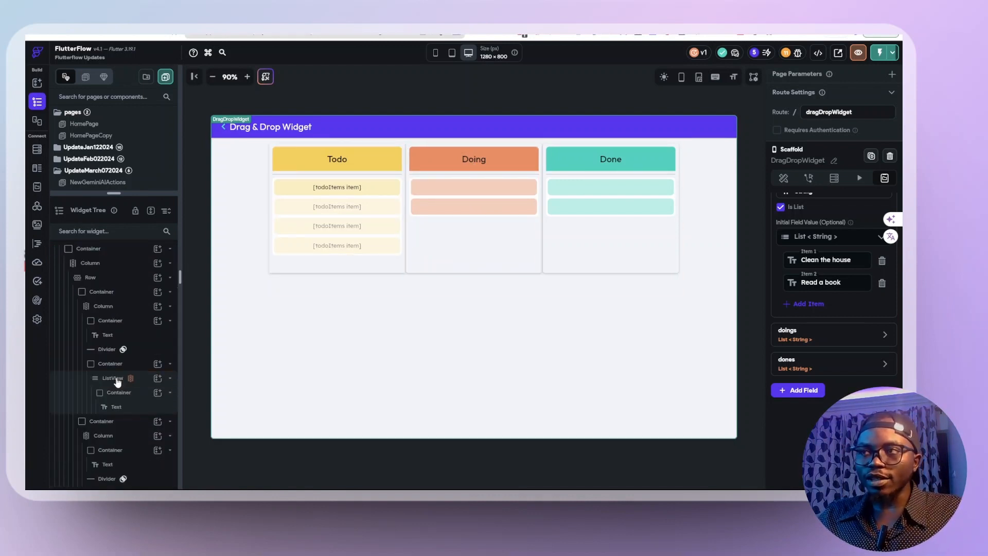
{"action": "left_click", "coordinate": [117, 381]}
{"action": "left_click", "coordinate": [496, 199]}
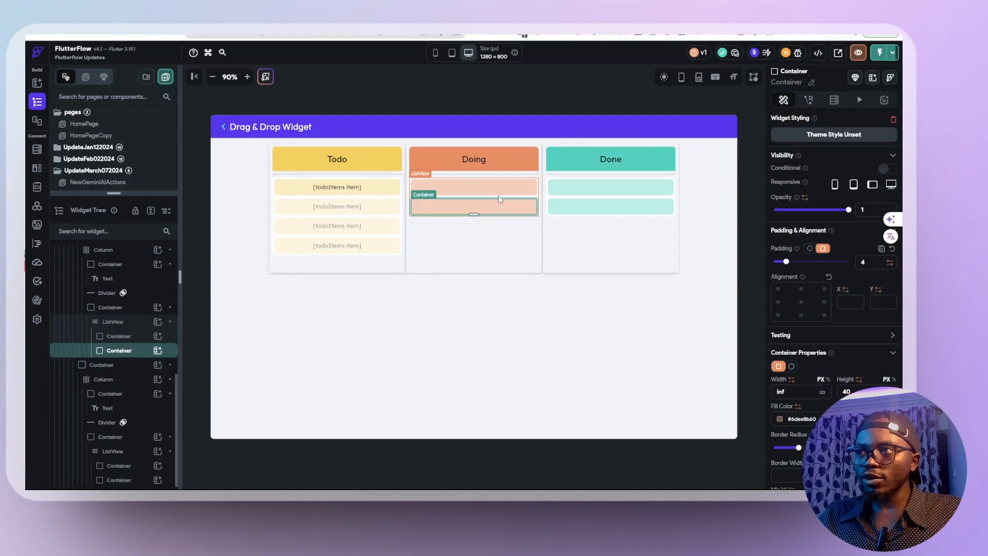
{"action": "left_click", "coordinate": [498, 196]}
{"action": "right_click", "coordinate": [122, 323]}
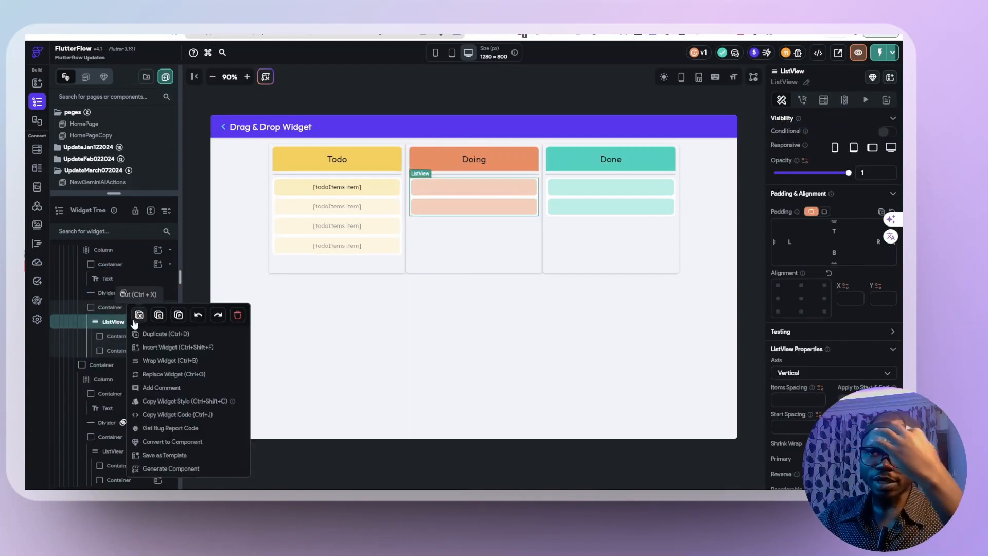
{"action": "key", "text": "Delete"}
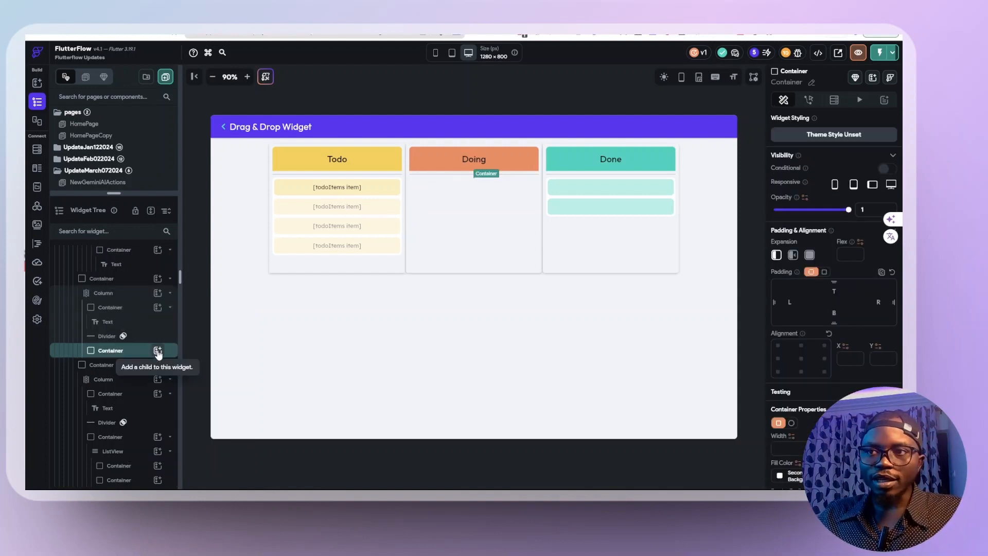
Step: Add a Draggable widget to the Doing column's empty container and place a Text widget inside it
{"action": "left_click", "coordinate": [158, 351]}
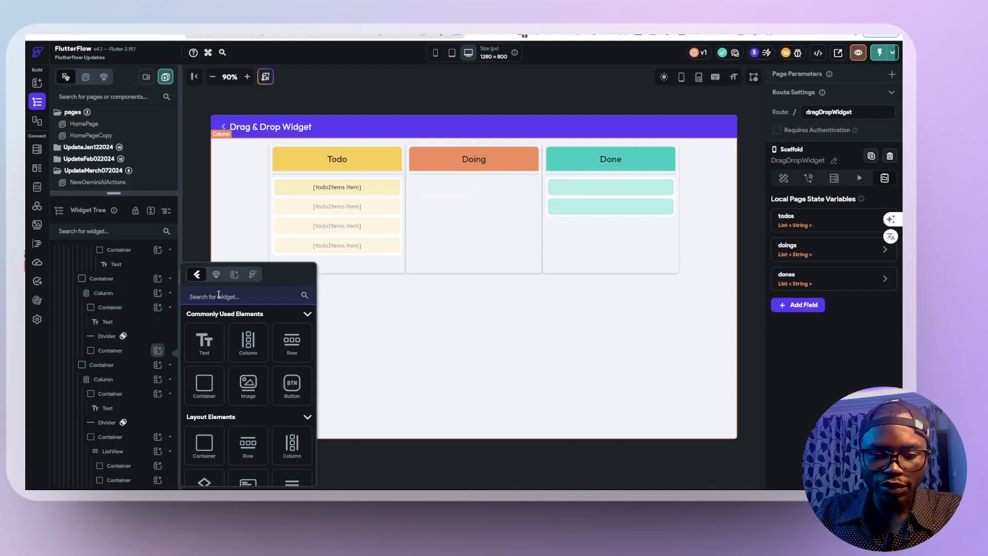
{"action": "left_click", "coordinate": [218, 296]}
{"action": "type", "text": "dragga"}
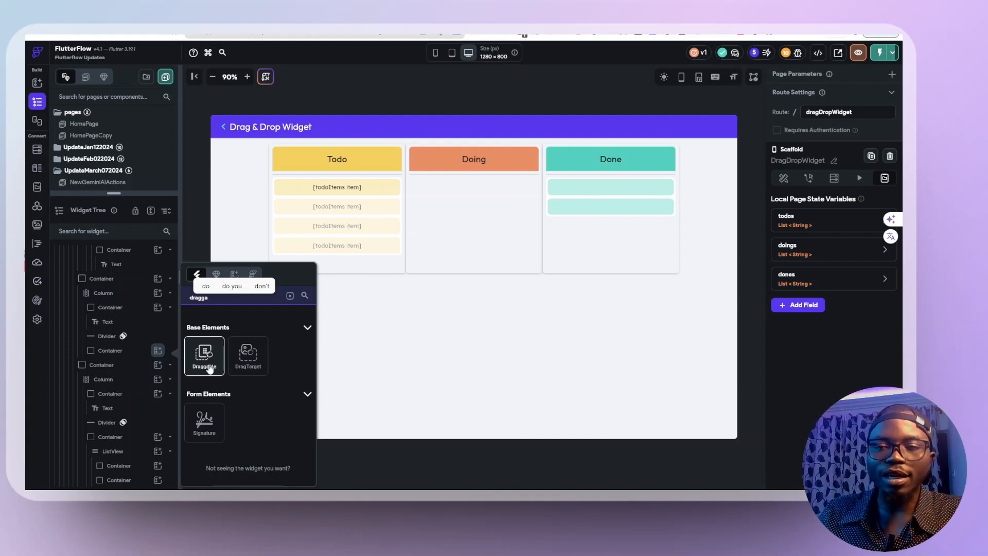
{"action": "left_click_drag", "start_coordinate": [208, 368], "coordinate": [328, 208]}
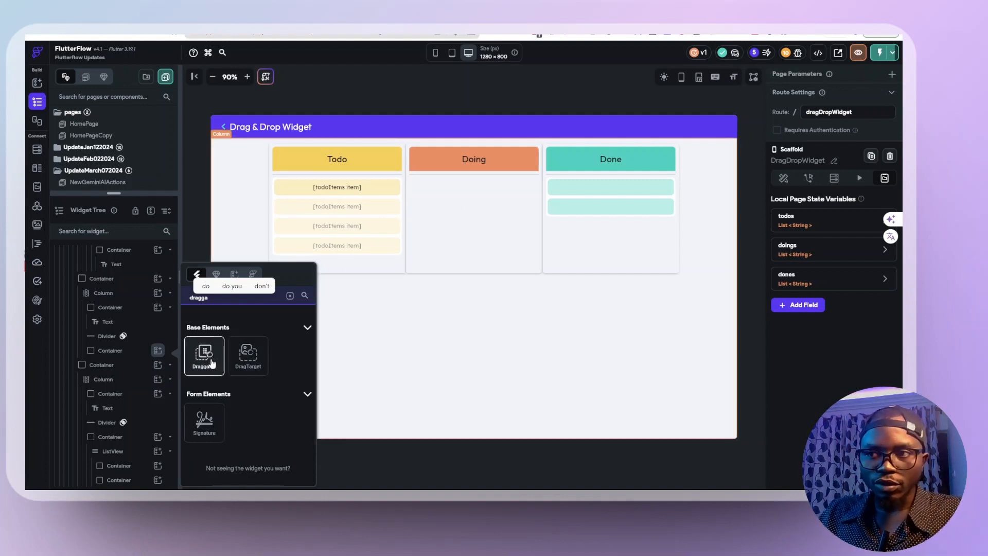
{"action": "left_click", "coordinate": [192, 371]}
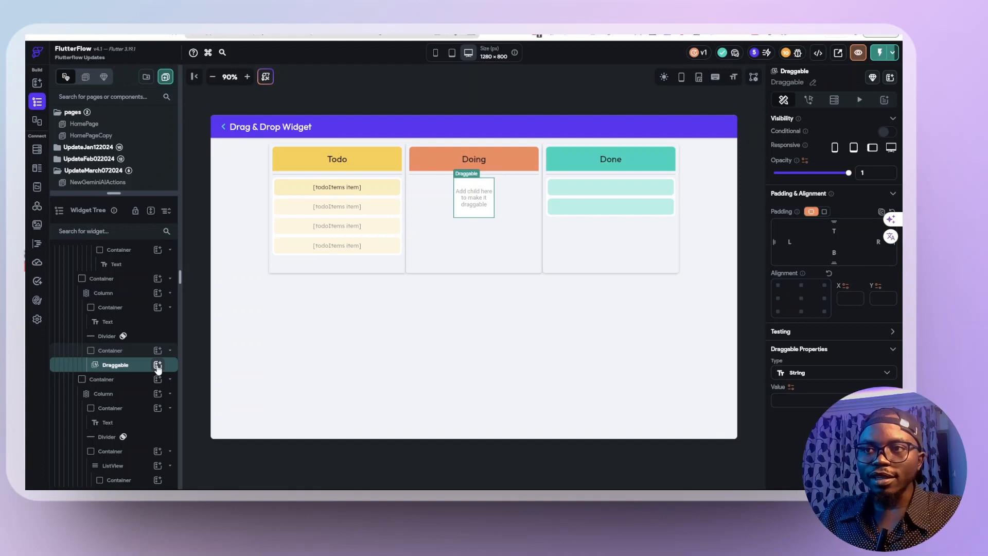
{"action": "left_click", "coordinate": [158, 365]}
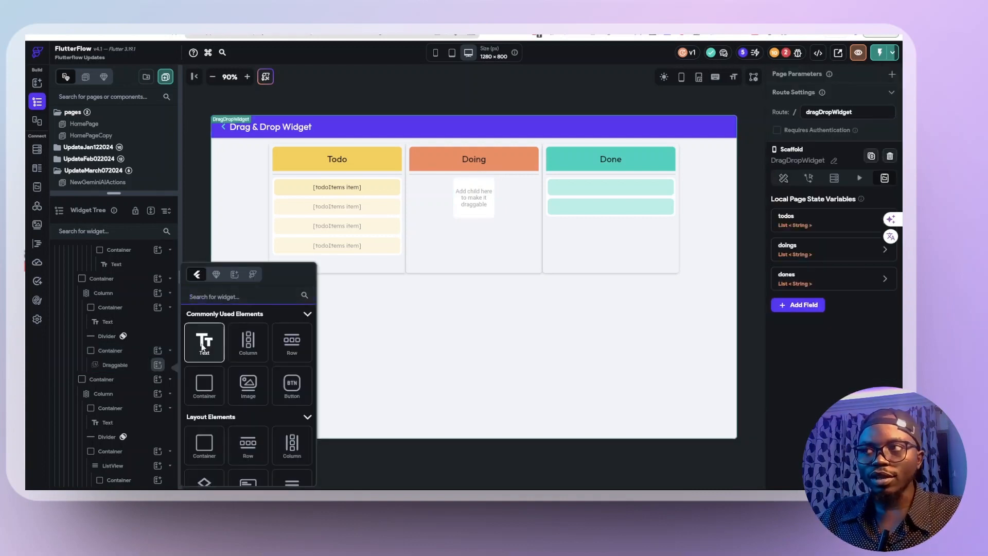
{"action": "left_click", "coordinate": [204, 344]}
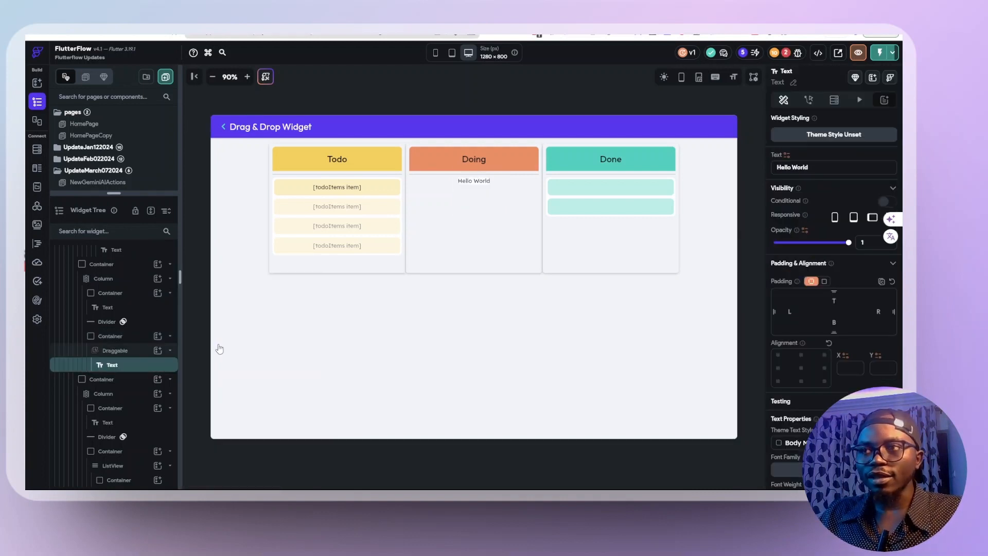
Step: Examine which variable sources and data types are available for the Draggable's value
{"action": "left_click", "coordinate": [113, 351]}
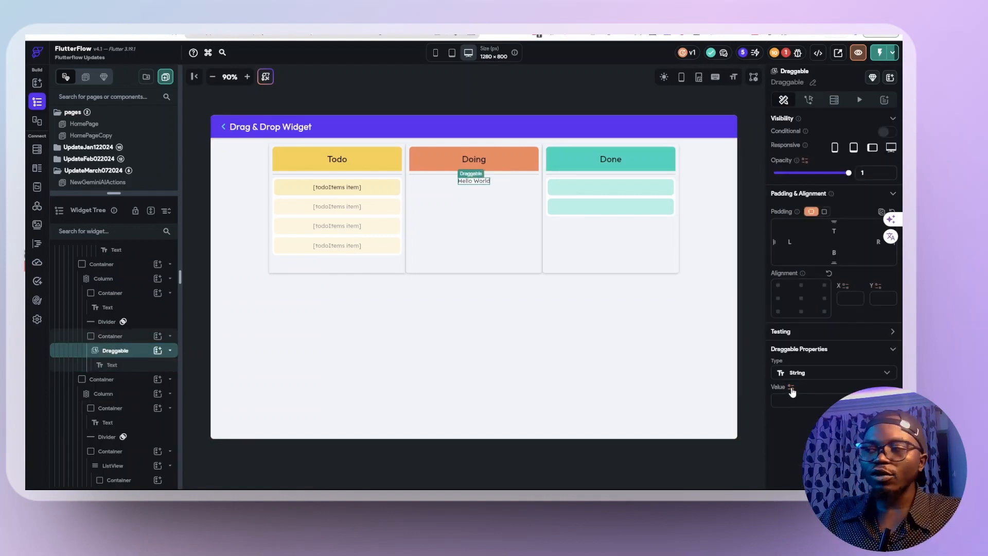
{"action": "left_click", "coordinate": [791, 404]}
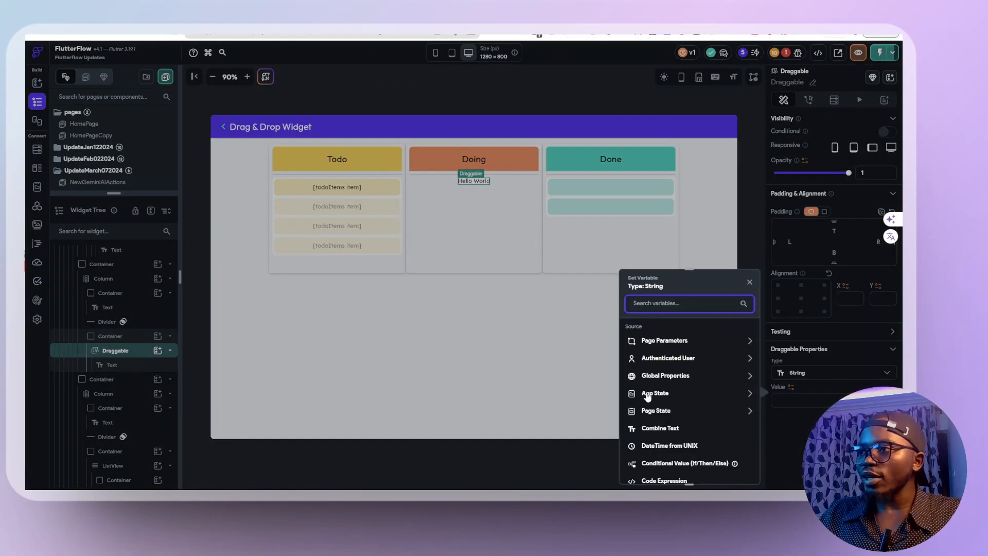
{"action": "left_click", "coordinate": [791, 387]}
{"action": "left_click", "coordinate": [799, 404]}
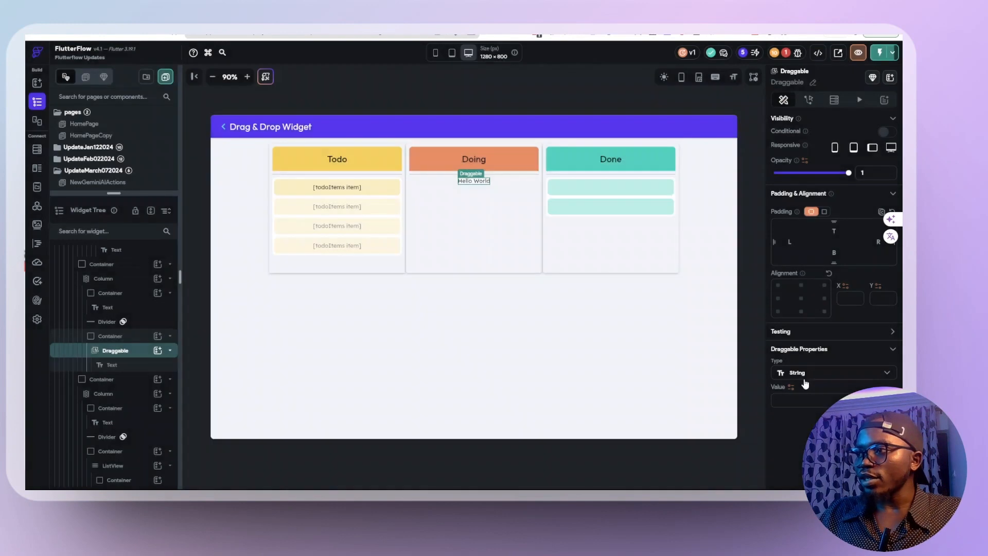
{"action": "left_click", "coordinate": [803, 372]}
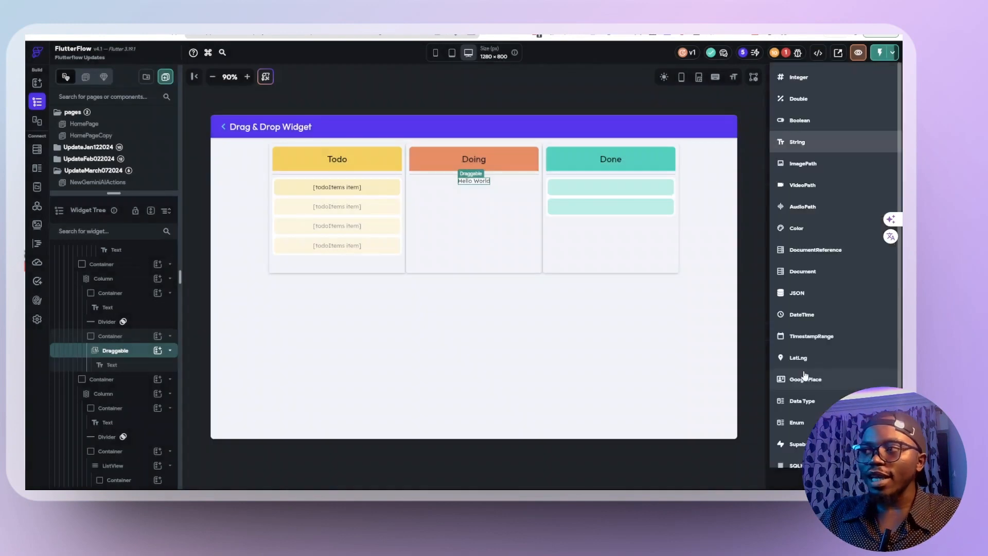
{"action": "left_click", "coordinate": [762, 367]}
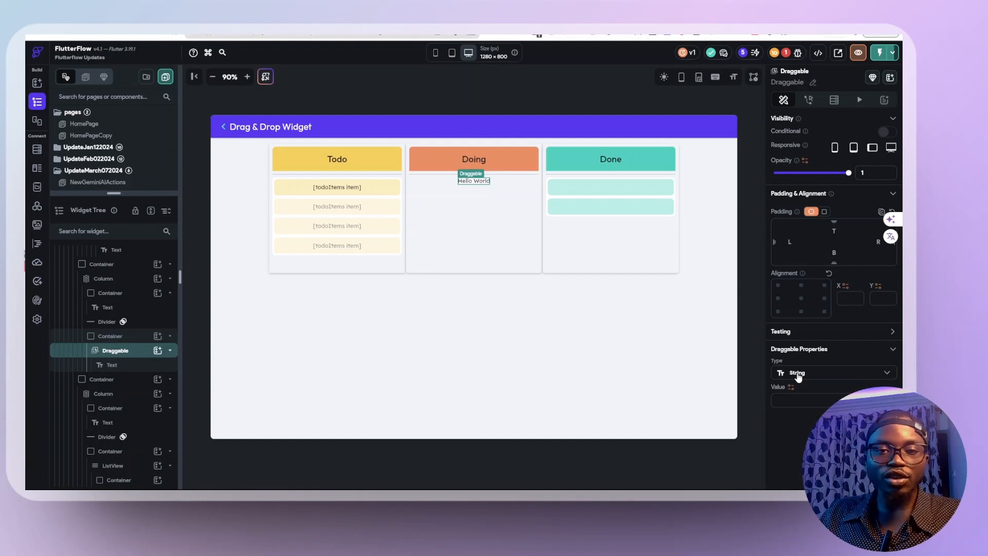
{"action": "left_click", "coordinate": [798, 375]}
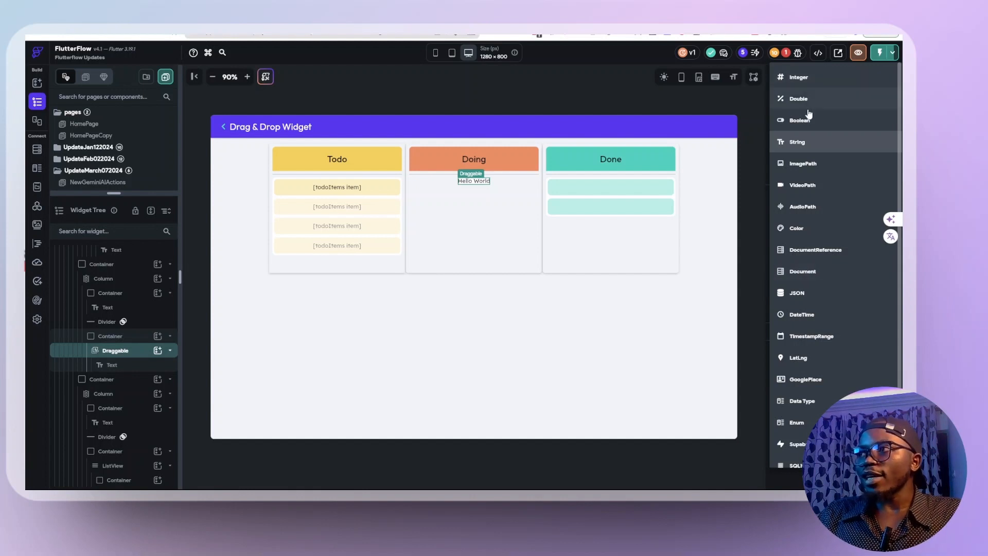
{"action": "left_click", "coordinate": [480, 207]}
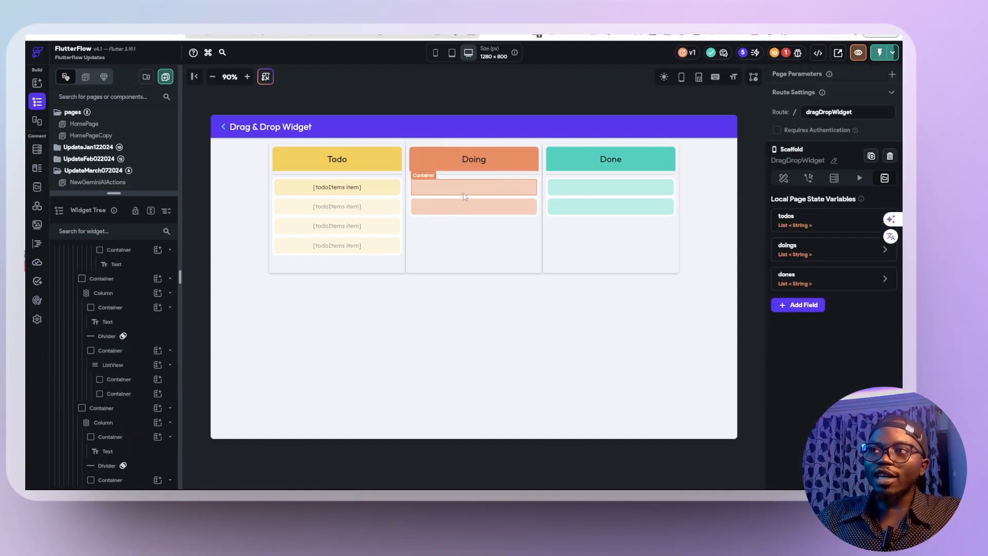
Step: Generate the Doing column ListView's children from the page state list doings, using the variable name doingItems
{"action": "left_click", "coordinate": [464, 197]}
{"action": "left_click", "coordinate": [466, 197]}
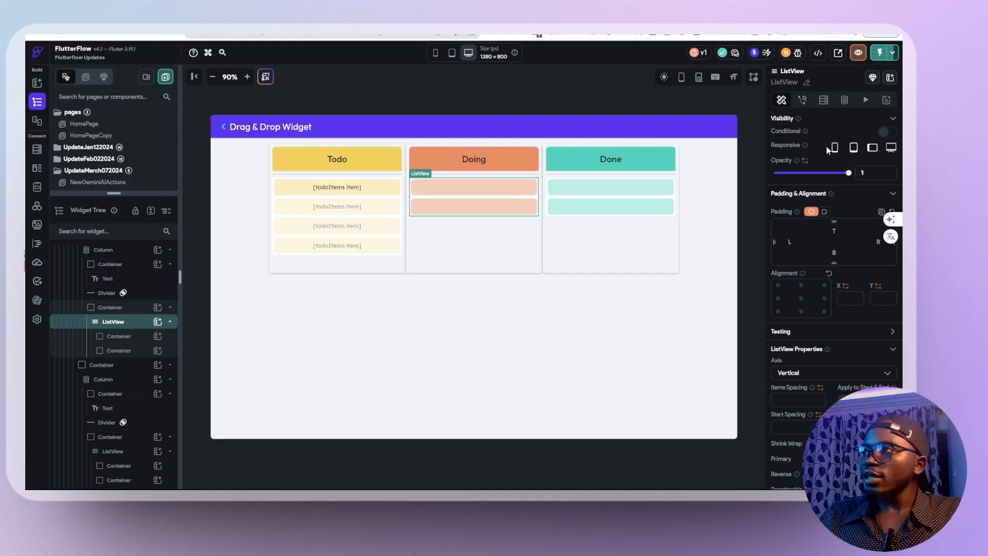
{"action": "left_click", "coordinate": [844, 100]}
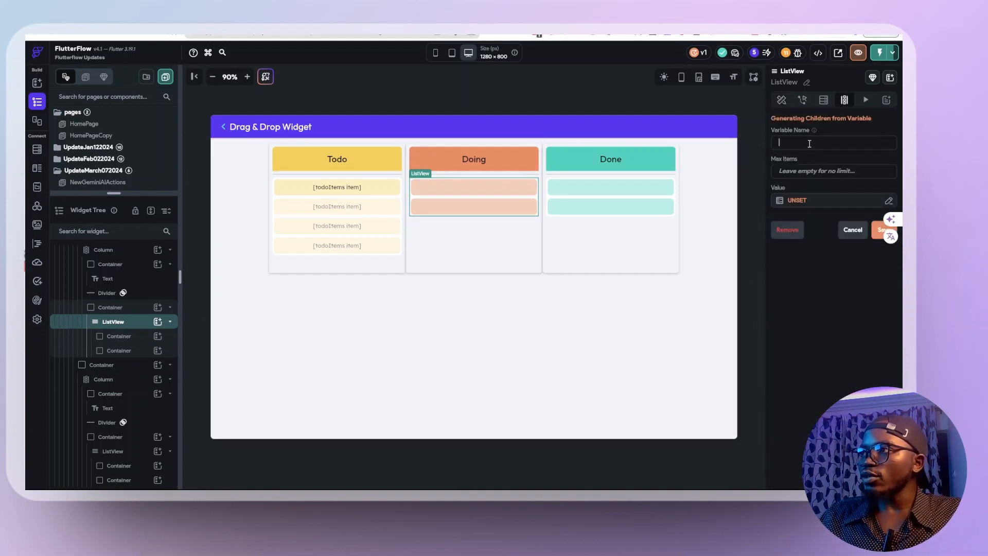
{"action": "type", "text": "doi"}
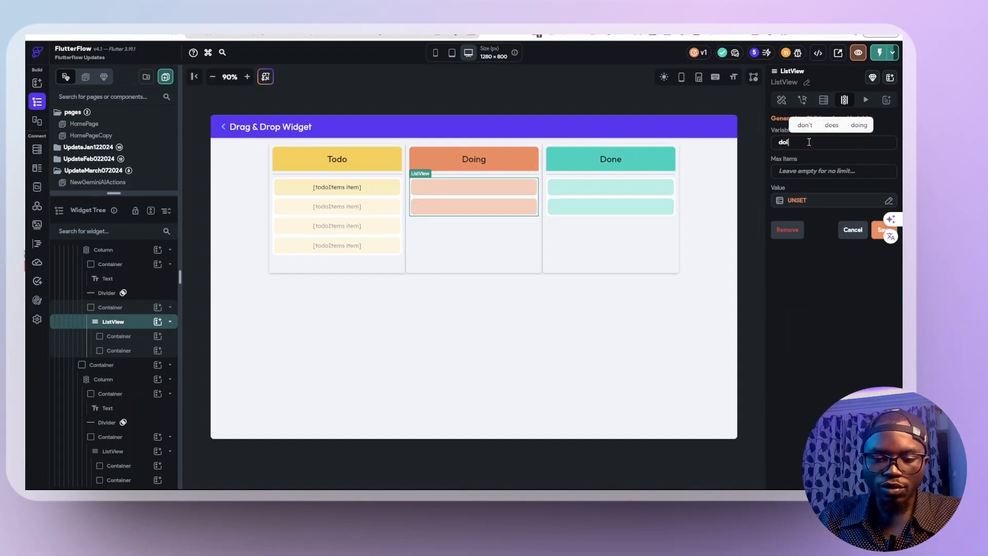
{"action": "type", "text": "ngItems"}
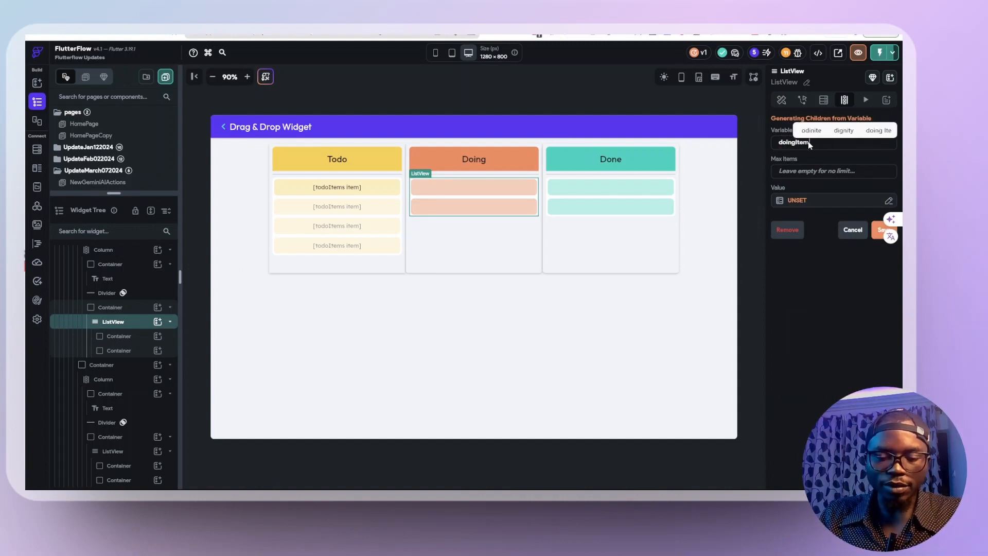
{"action": "left_click", "coordinate": [810, 203]}
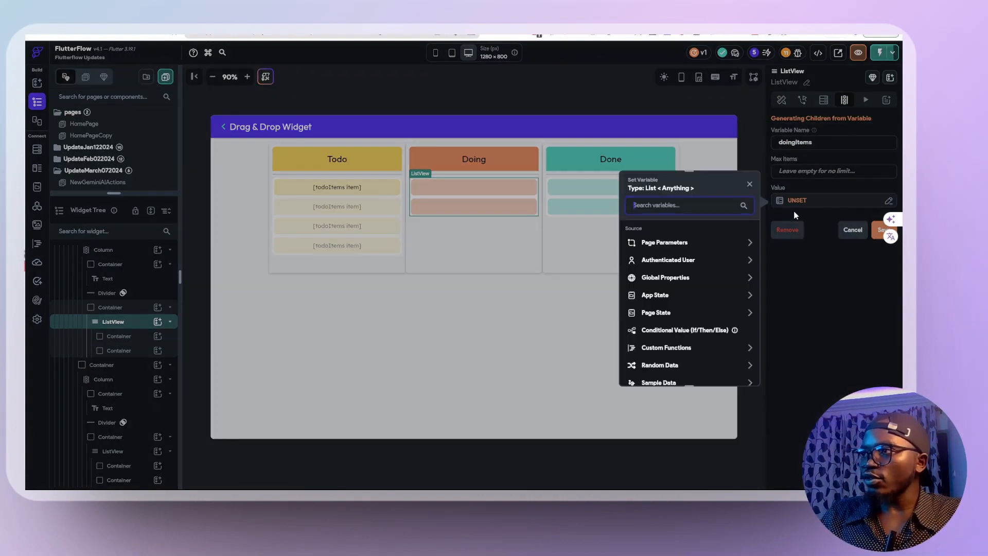
{"action": "left_click", "coordinate": [659, 313]}
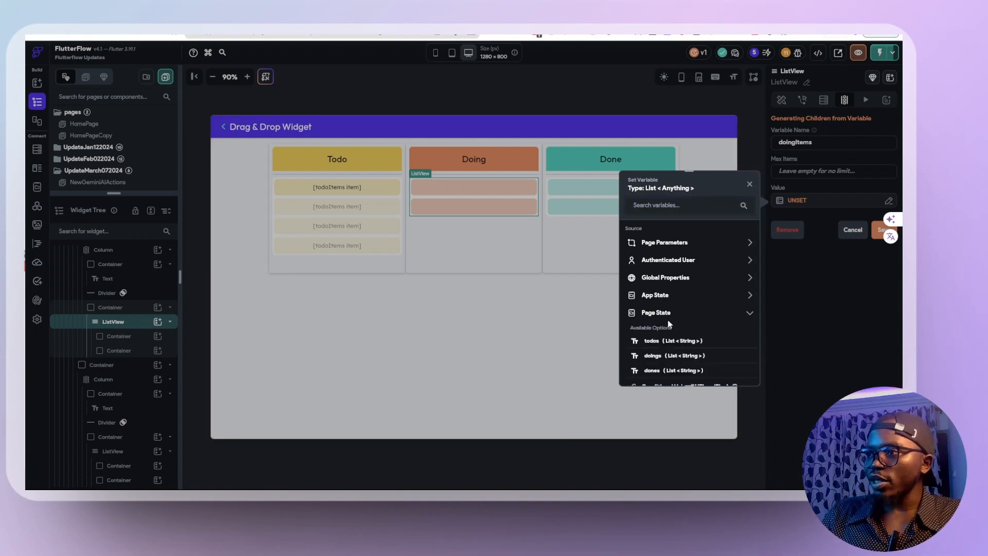
{"action": "left_click", "coordinate": [652, 356]}
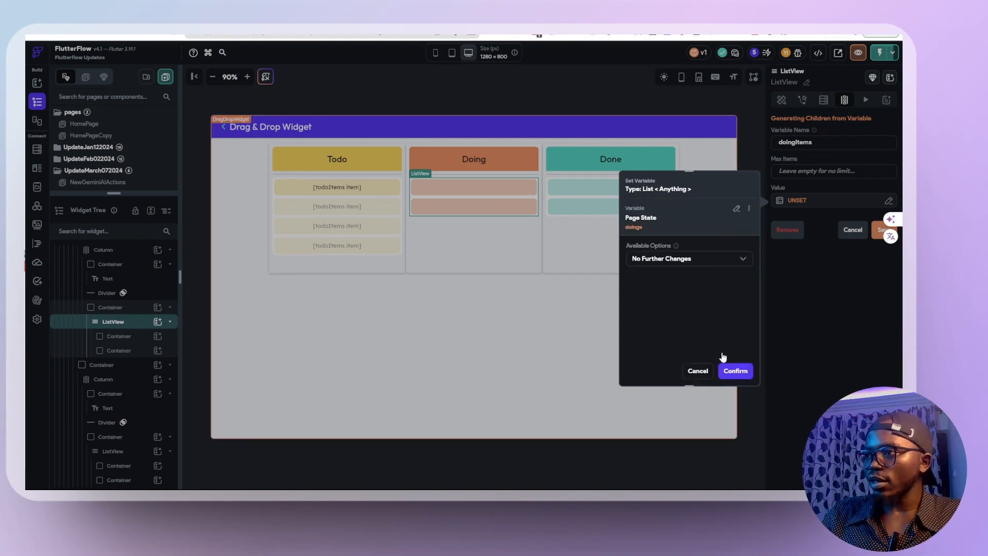
{"action": "left_click", "coordinate": [735, 371]}
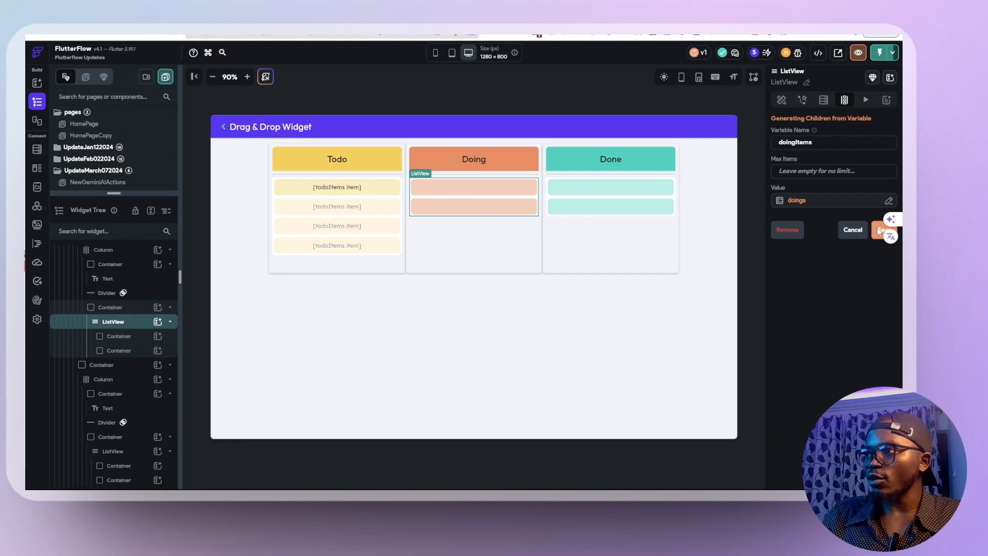
{"action": "left_click", "coordinate": [879, 232]}
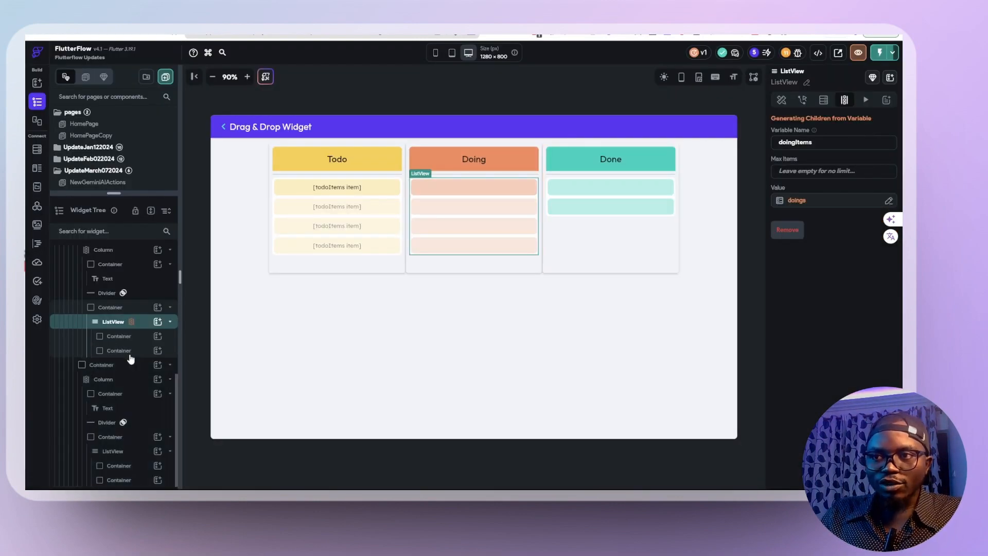
Step: Delete the second container from the Doing ListView and add a Draggable widget inside the remaining container
{"action": "left_click", "coordinate": [127, 353]}
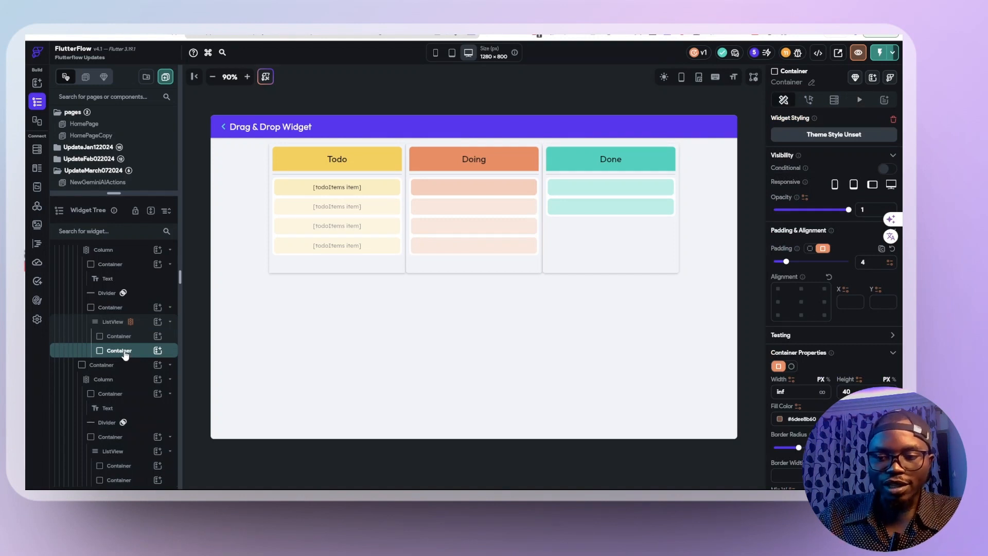
{"action": "key", "text": "Delete"}
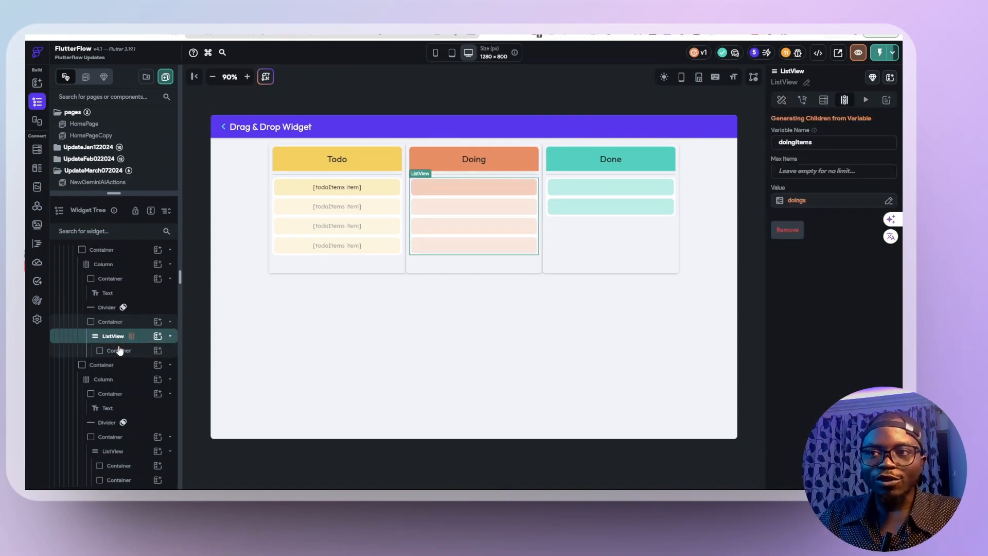
{"action": "left_click", "coordinate": [120, 350]}
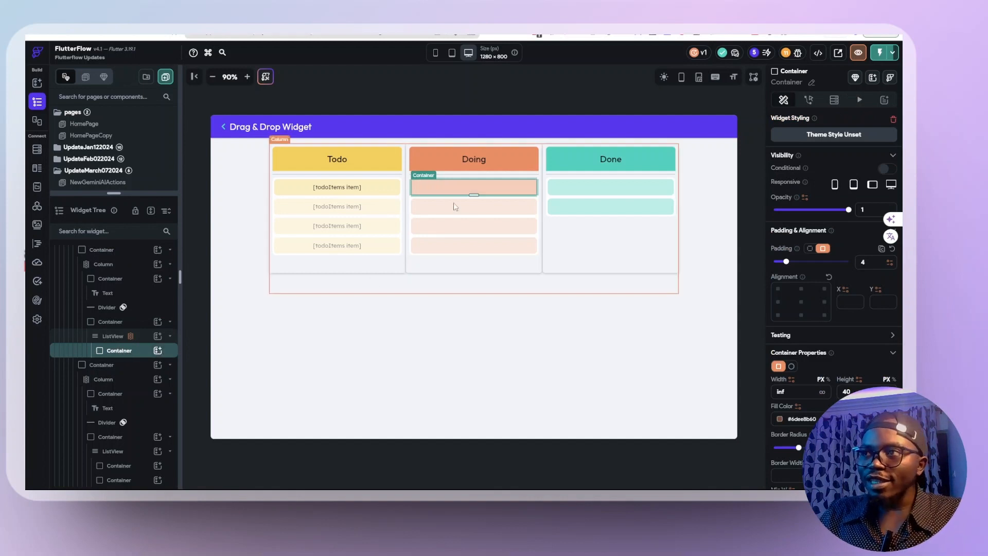
{"action": "left_click", "coordinate": [158, 352]}
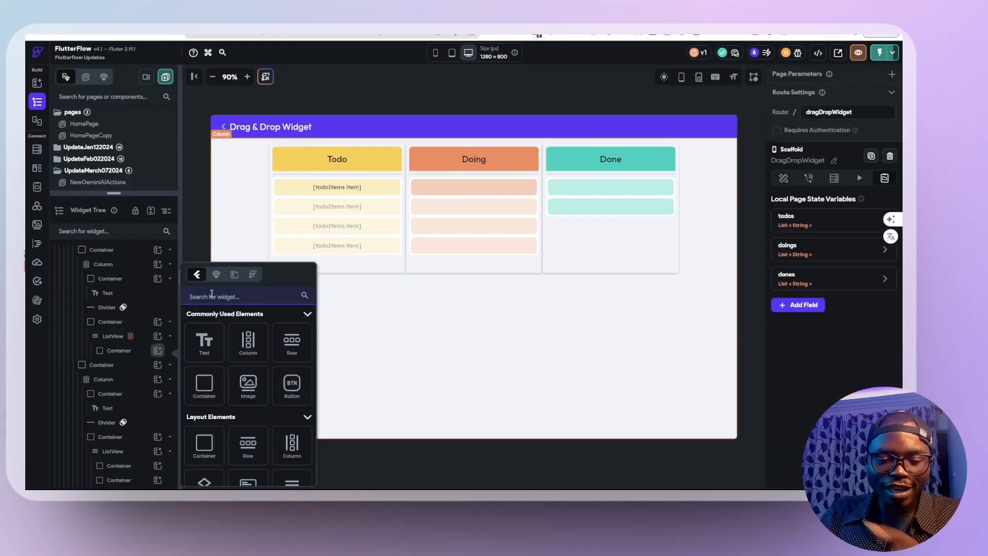
{"action": "type", "text": "dragg"}
{"action": "left_click", "coordinate": [203, 354]}
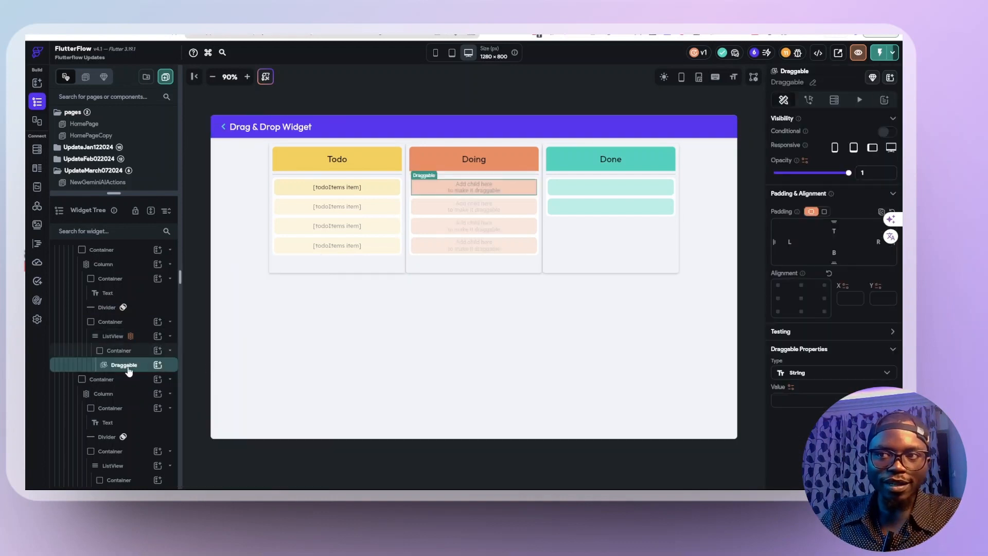
Step: Place a Text widget inside the Doing column's Draggable, bind its text to doingItems Item and align it to the centre
{"action": "left_click", "coordinate": [158, 365]}
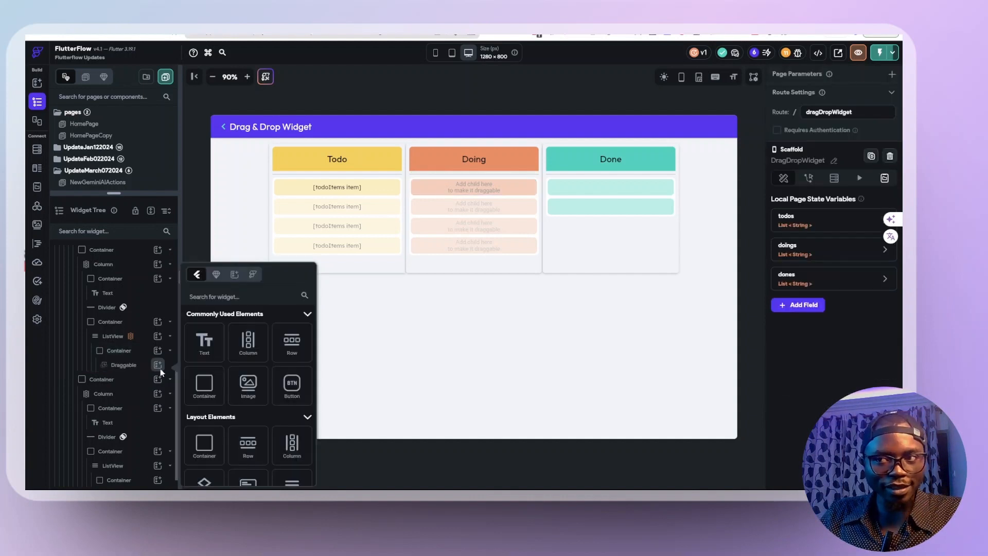
{"action": "left_click", "coordinate": [205, 343]}
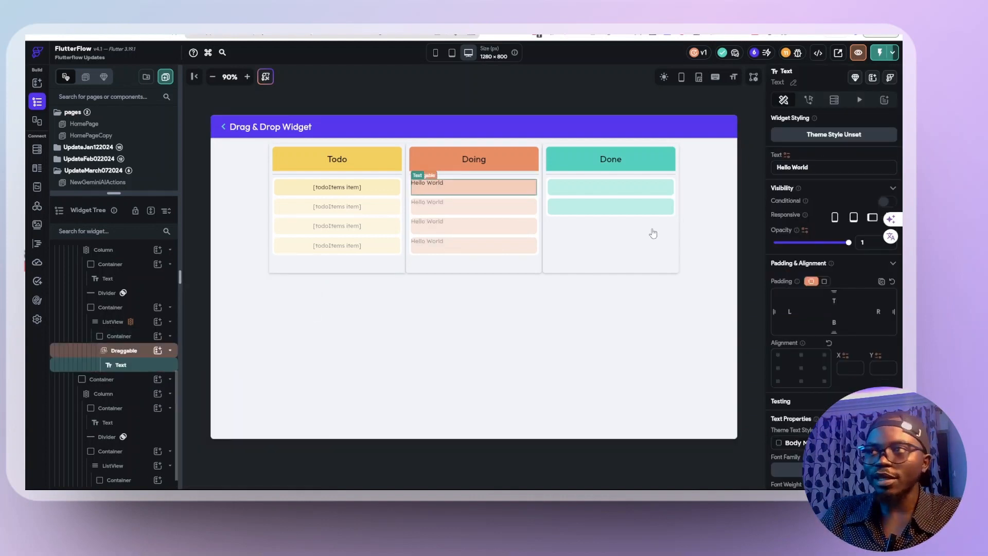
{"action": "left_click", "coordinate": [786, 155]}
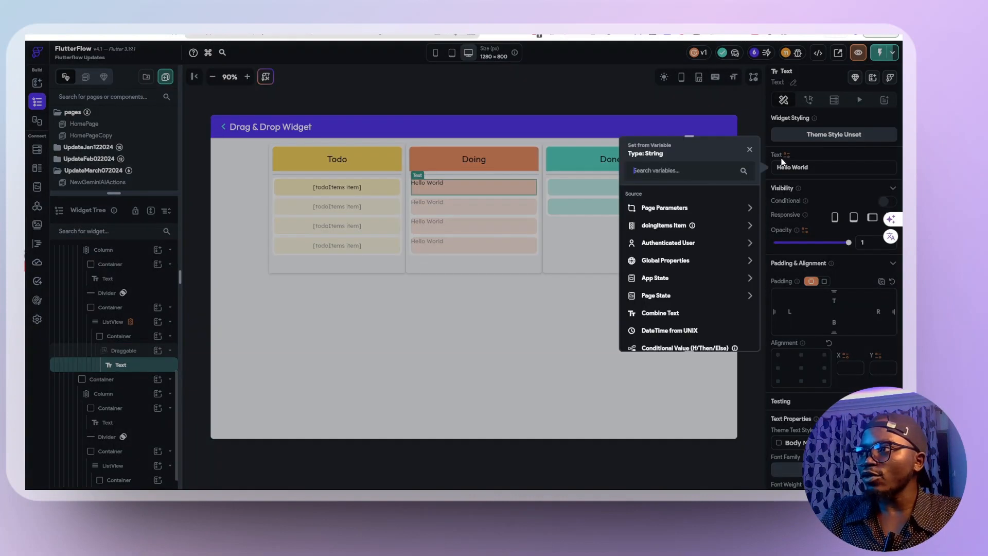
{"action": "left_click", "coordinate": [665, 227]}
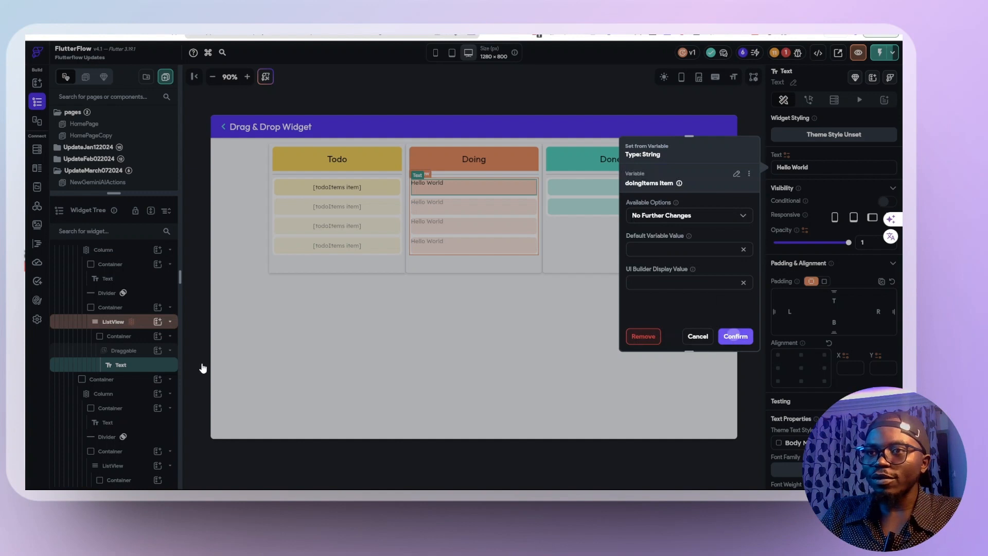
{"action": "left_click", "coordinate": [735, 336]}
{"action": "left_click", "coordinate": [801, 368]}
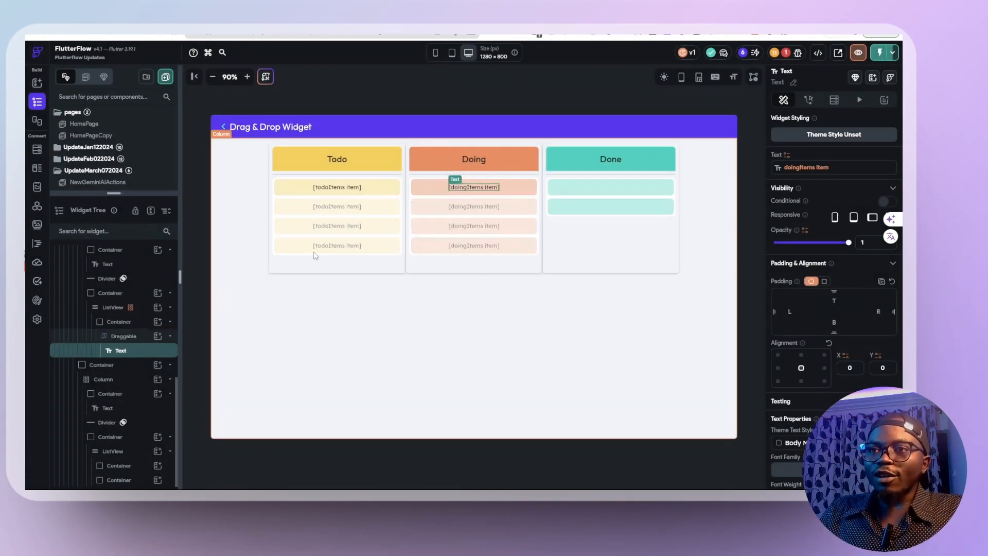
Step: Set the Doing column's Draggable value to the doingItems Item variable
{"action": "left_click", "coordinate": [135, 337]}
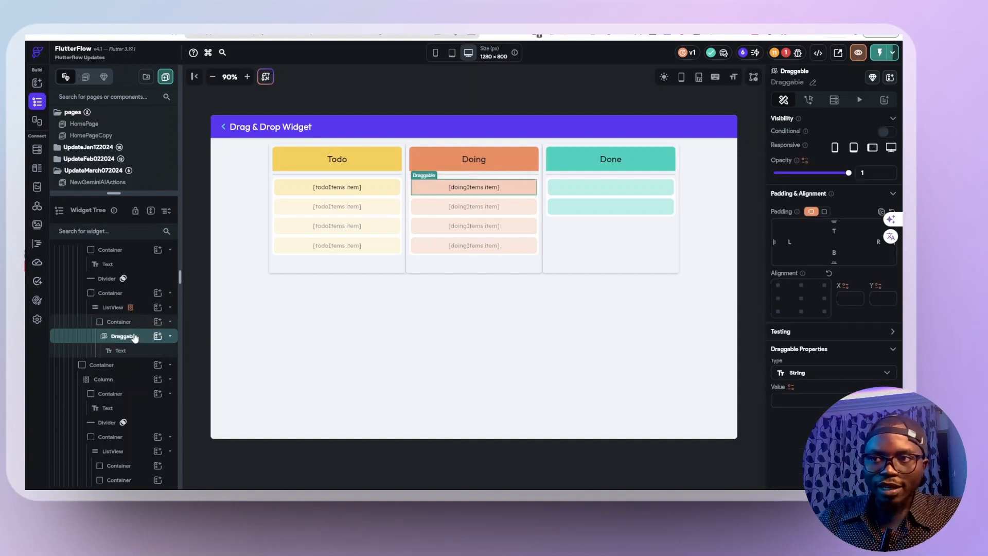
{"action": "left_click", "coordinate": [790, 387]}
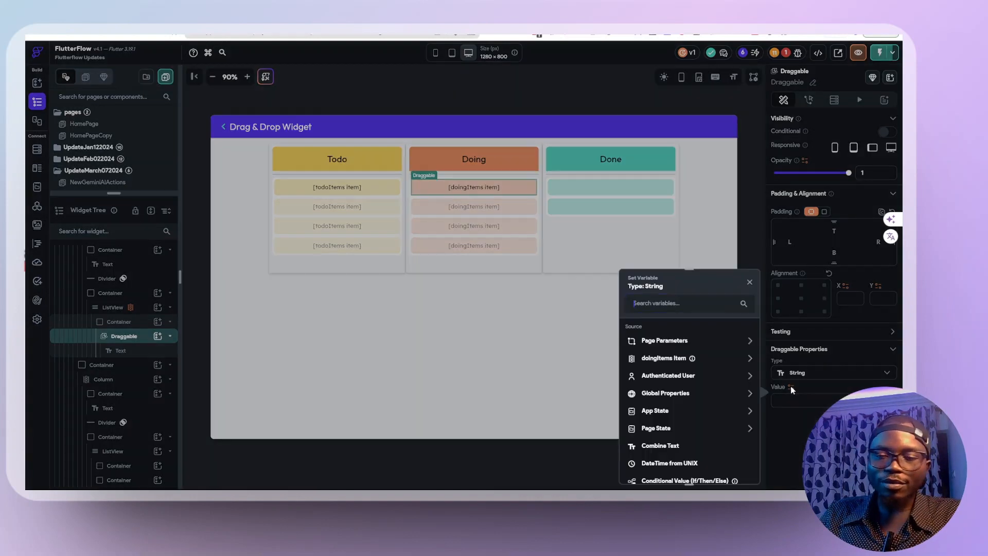
{"action": "left_click", "coordinate": [664, 359]}
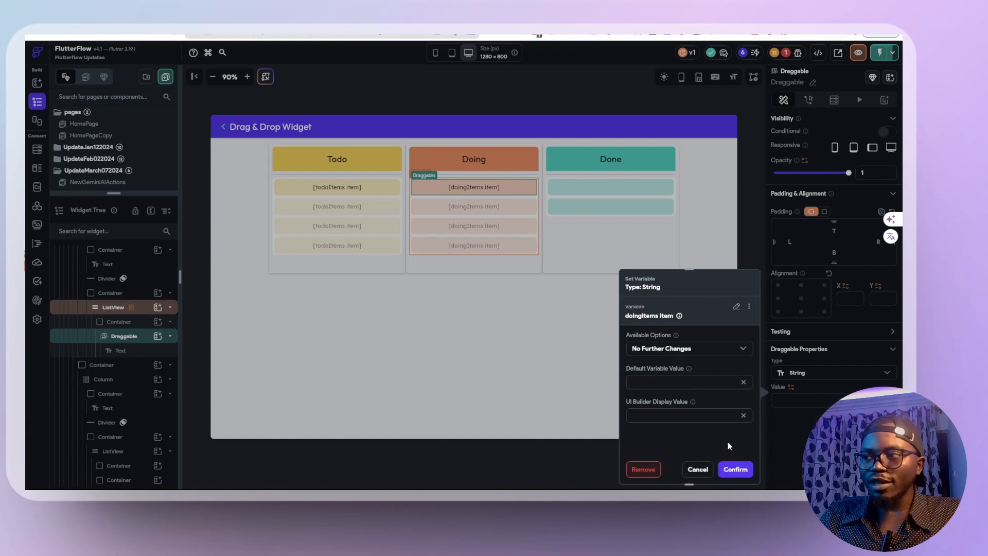
{"action": "left_click", "coordinate": [739, 470]}
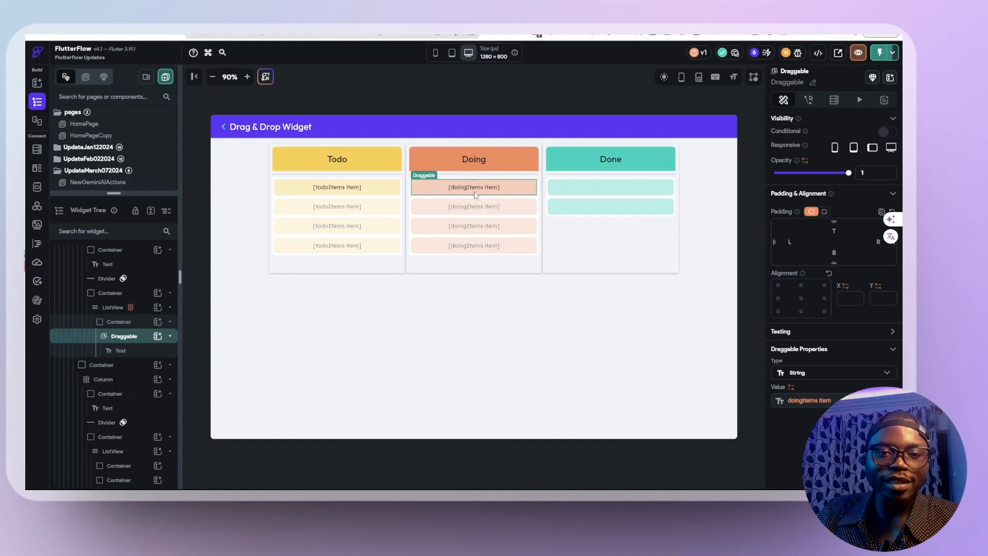
Step: Move the Todo item's bound Text widget into a new Draggable inside the item's container
{"action": "left_click", "coordinate": [338, 188]}
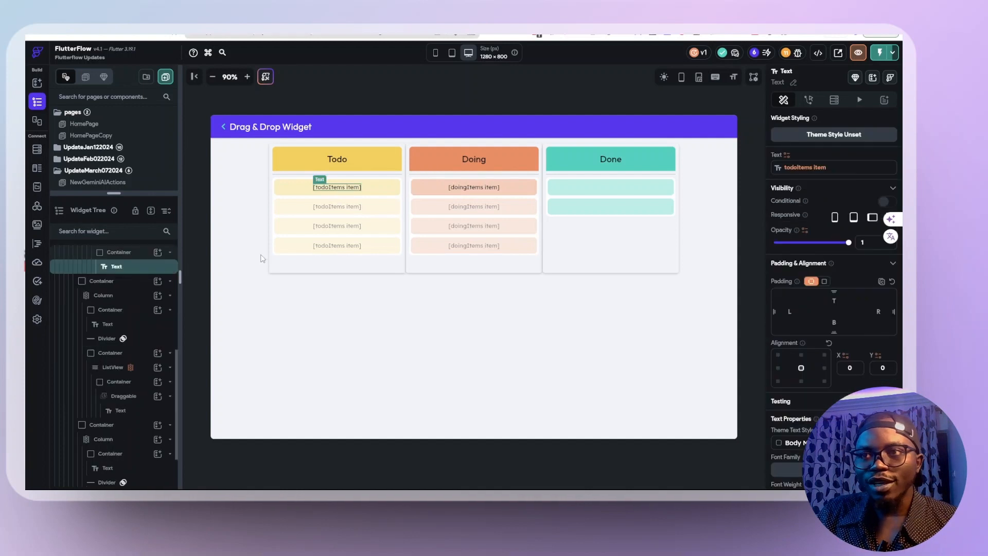
{"action": "right_click", "coordinate": [117, 271]}
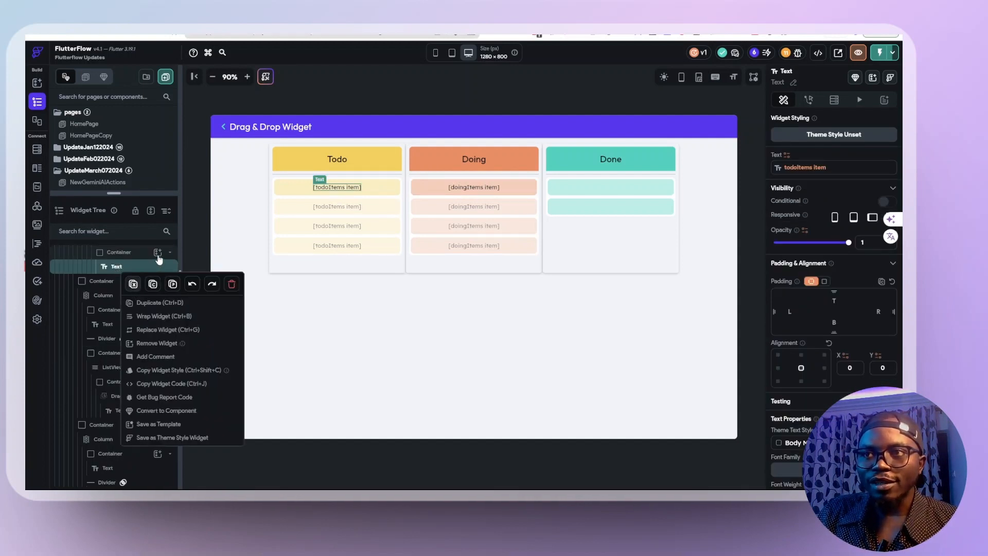
{"action": "key", "text": "Delete"}
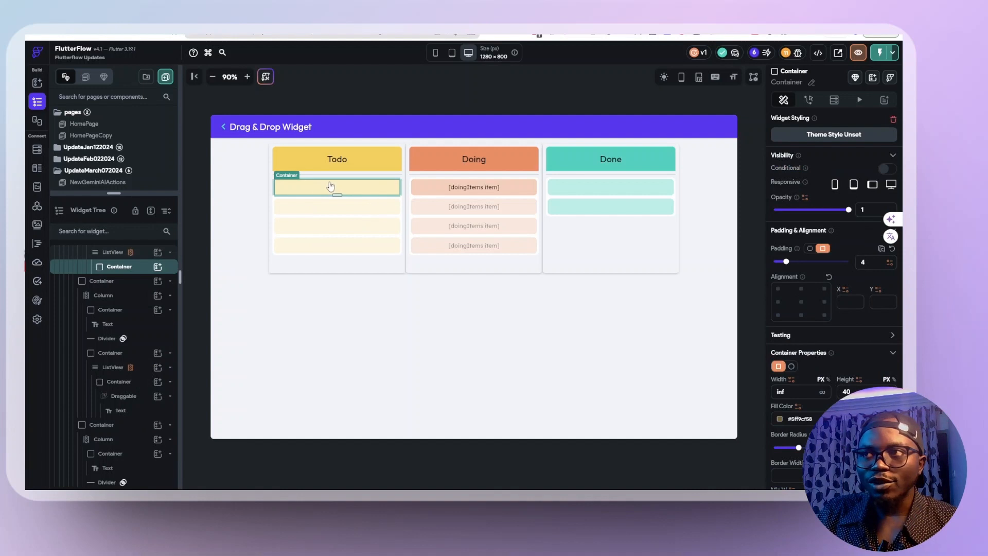
{"action": "left_click", "coordinate": [157, 267]}
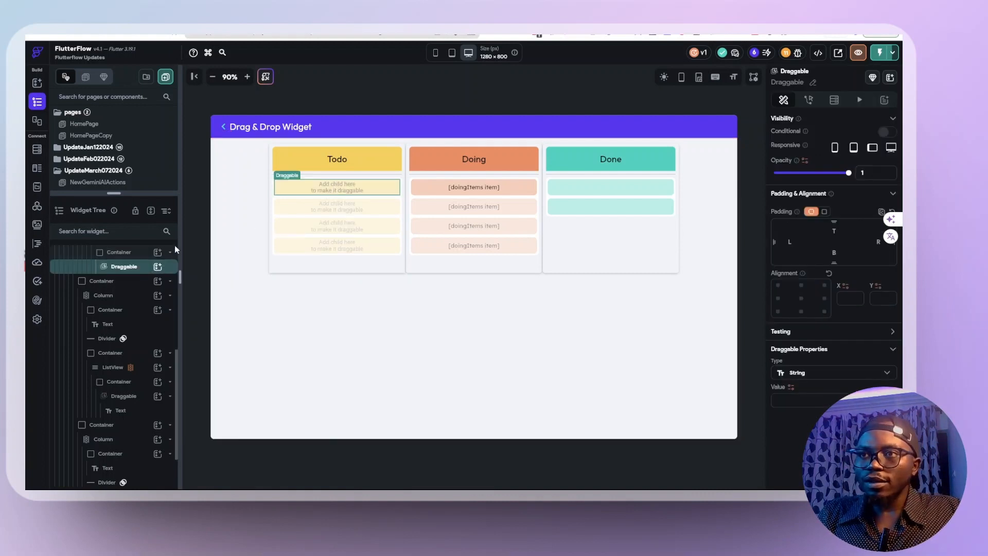
{"action": "right_click", "coordinate": [173, 252]}
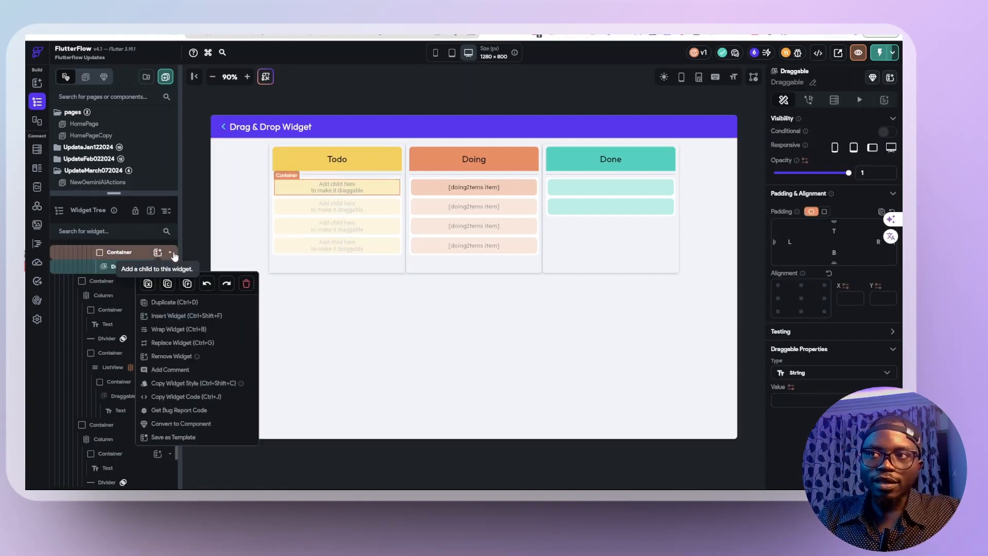
{"action": "left_click", "coordinate": [188, 283]}
Step: Set the Todo column's Draggable value to the todoItems Item variable
{"action": "left_click", "coordinate": [122, 273]}
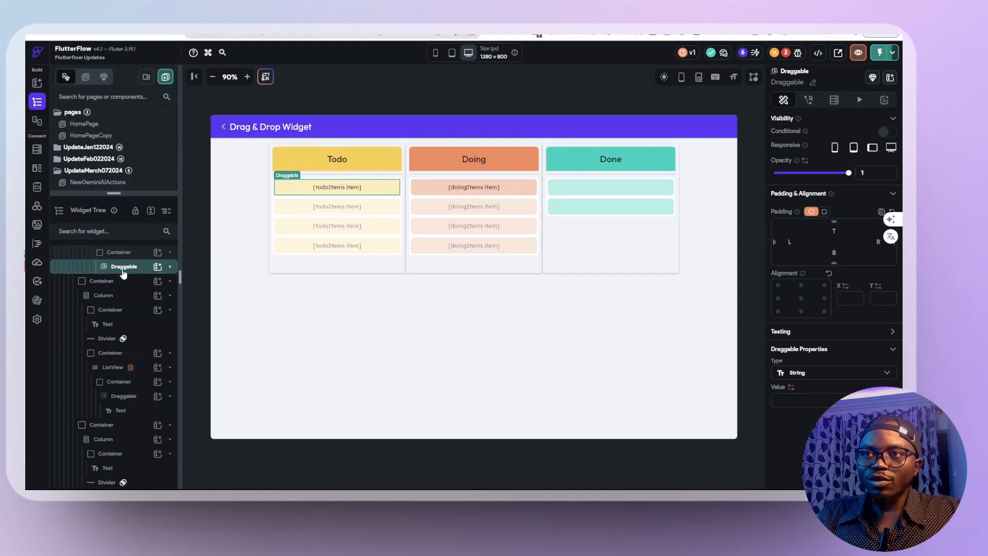
{"action": "left_click", "coordinate": [124, 272]}
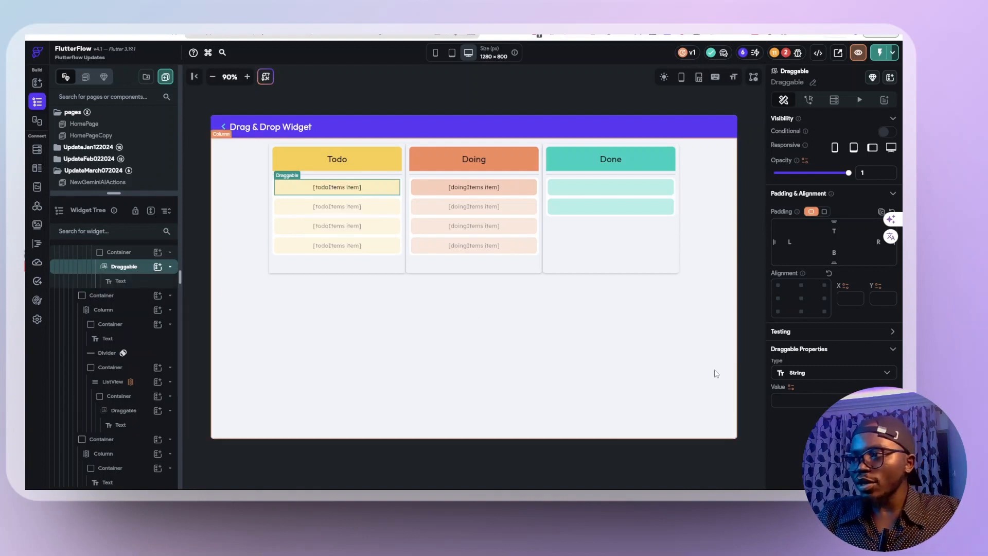
{"action": "left_click", "coordinate": [791, 387]}
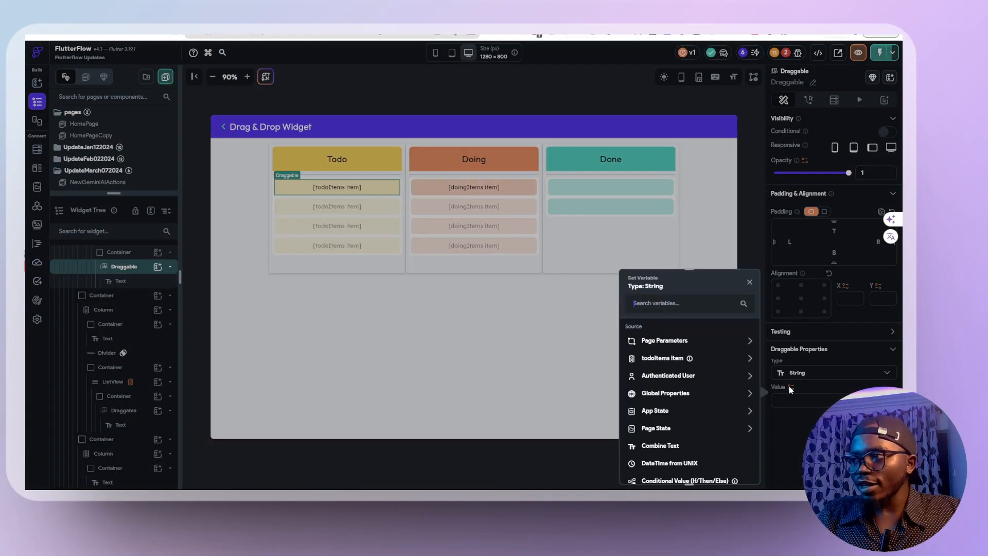
{"action": "left_click", "coordinate": [663, 358]}
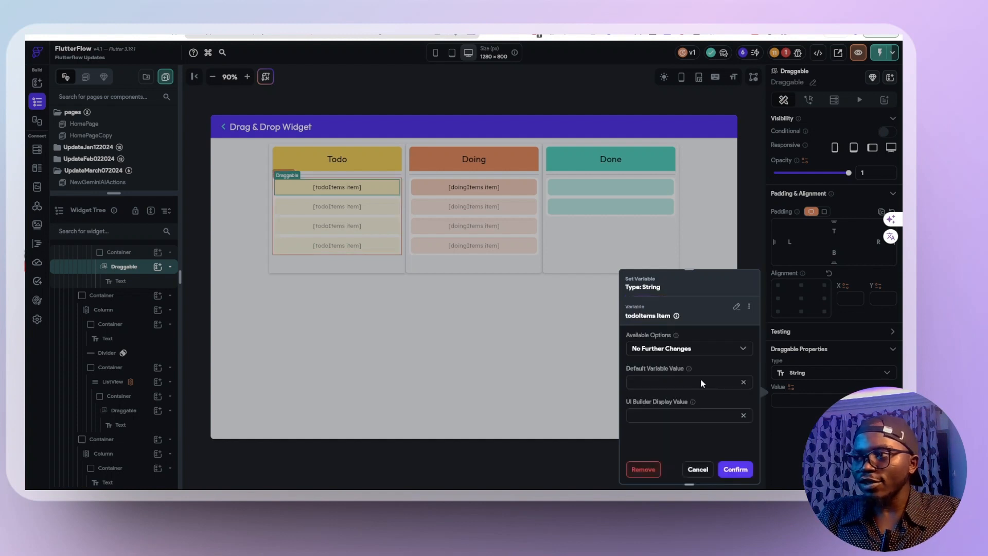
{"action": "left_click", "coordinate": [735, 470]}
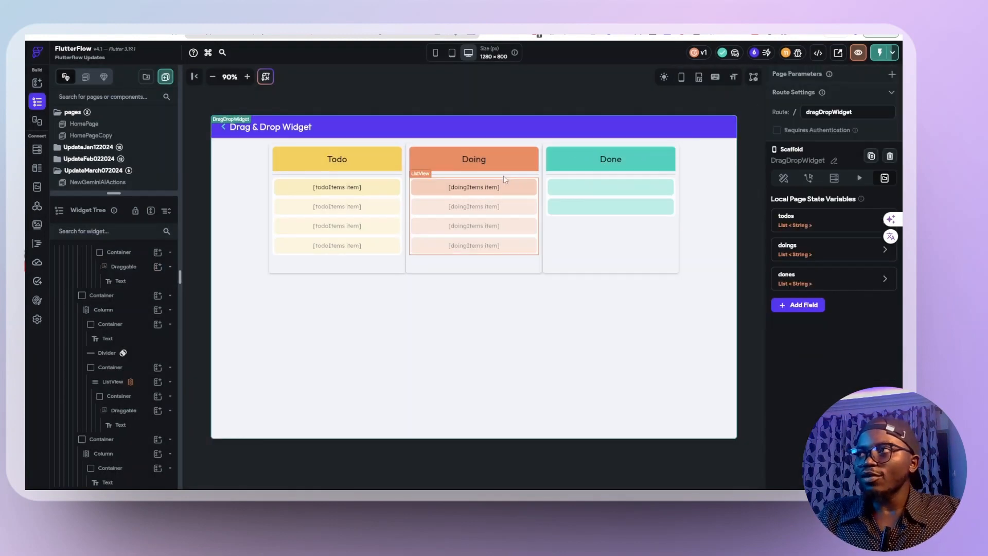
Step: Save the project and reload the running test session with the updated Todo and Doing columns
{"action": "key", "text": "ctrl+s"}
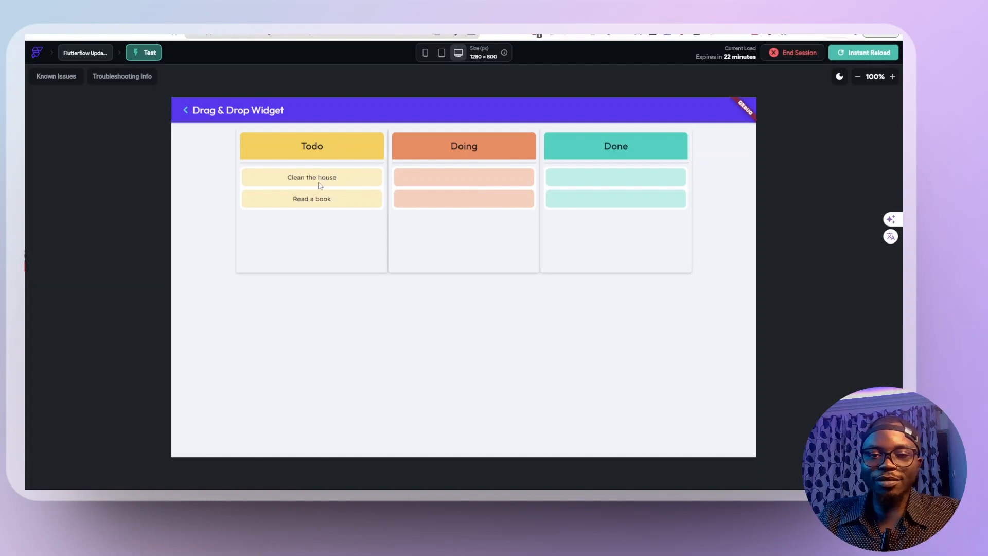
{"action": "left_click", "coordinate": [851, 57]}
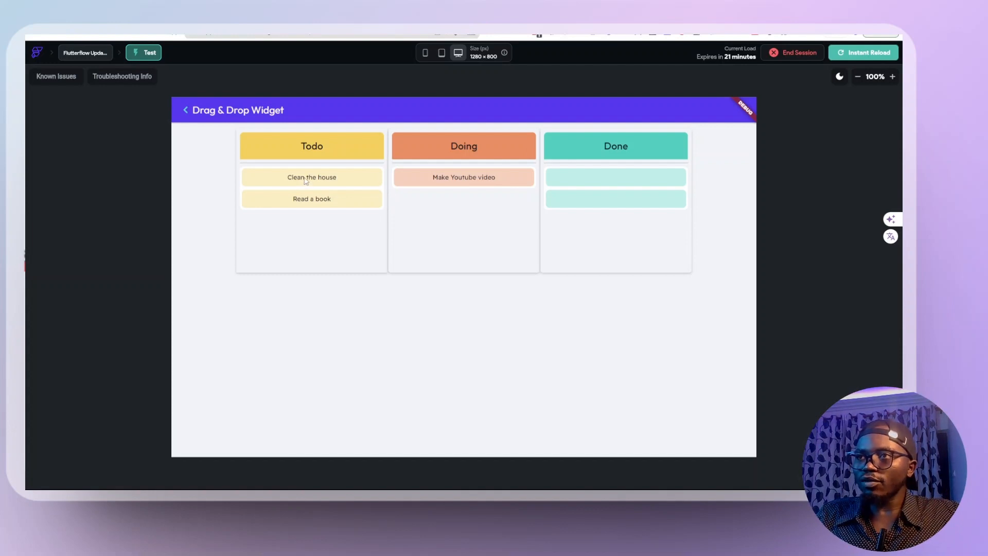
Step: Test dragging the "Clean the house" item in Todo and the "Make Youtube video" item in Doing
{"action": "left_click_drag", "start_coordinate": [307, 180], "coordinate": [339, 198]}
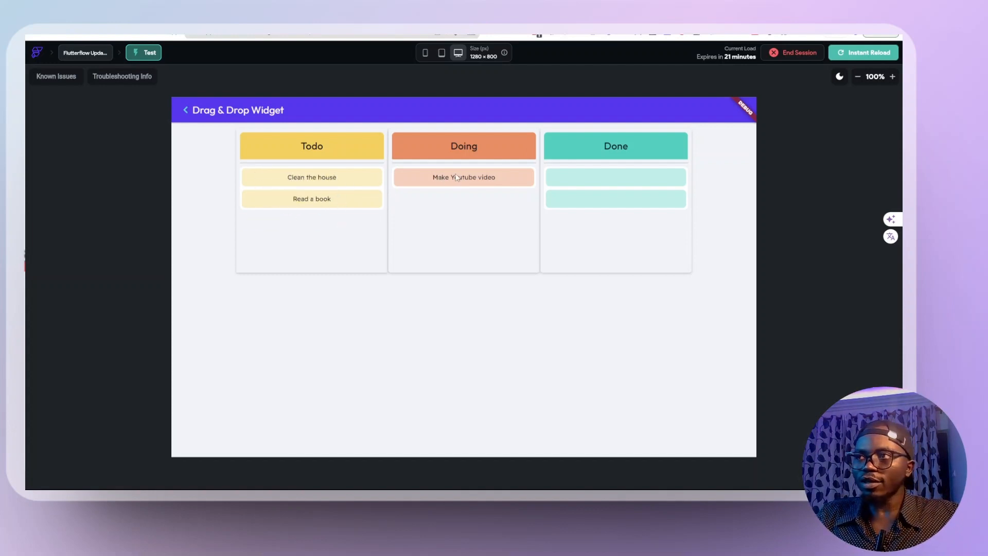
{"action": "left_click_drag", "start_coordinate": [456, 177], "coordinate": [382, 252]}
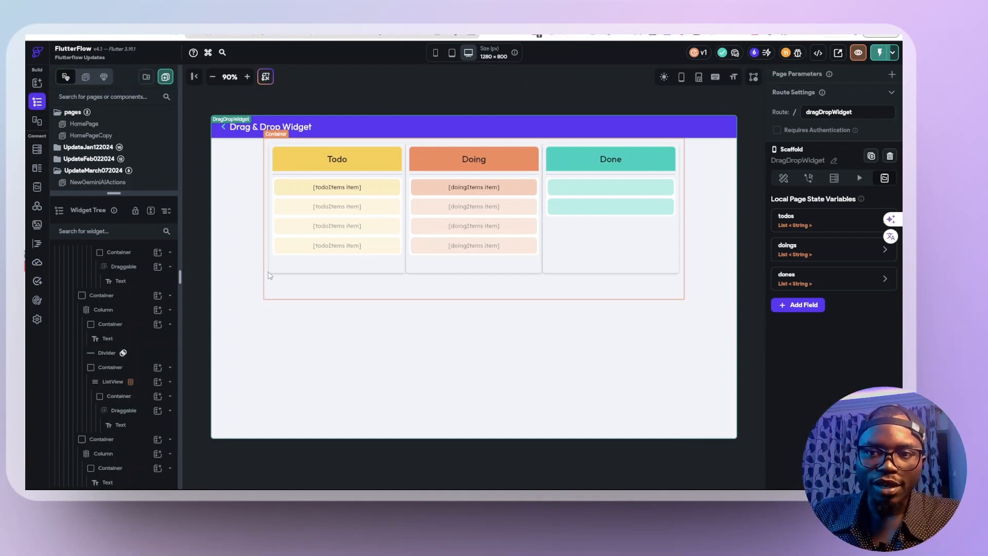
Step: Add an empty container to the Doing column beside its list container and set its height to 70
{"action": "left_click", "coordinate": [477, 239]}
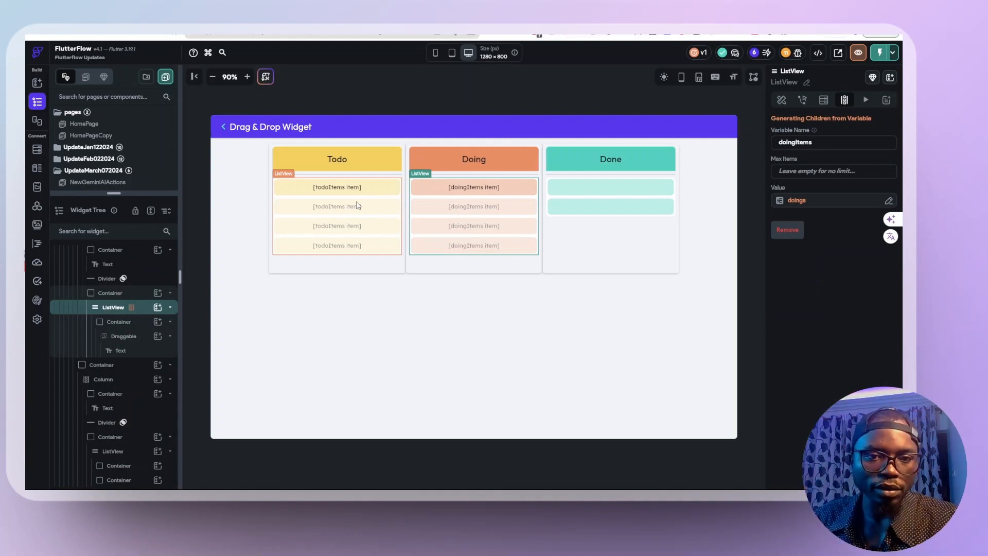
{"action": "left_click", "coordinate": [436, 186]}
{"action": "left_click", "coordinate": [463, 177]}
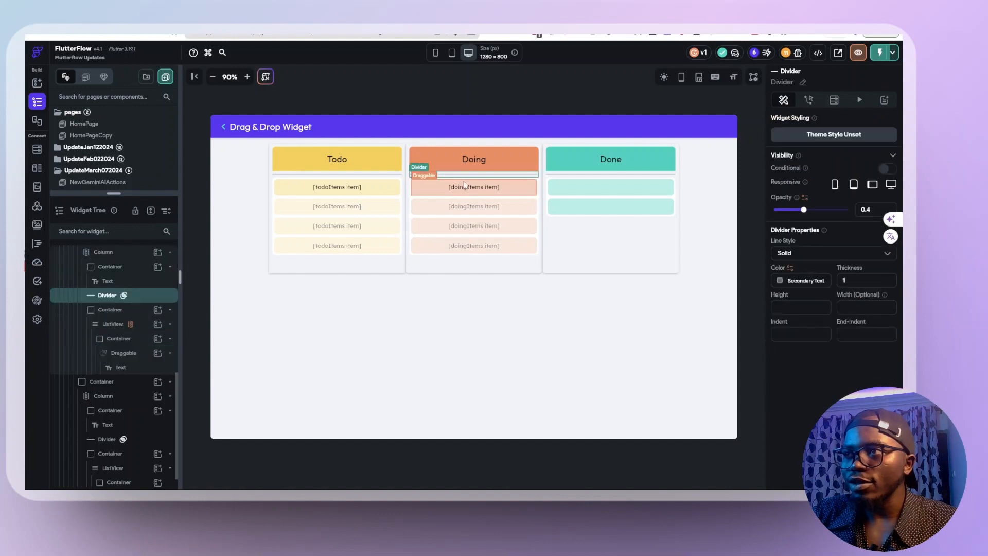
{"action": "left_click", "coordinate": [463, 188]}
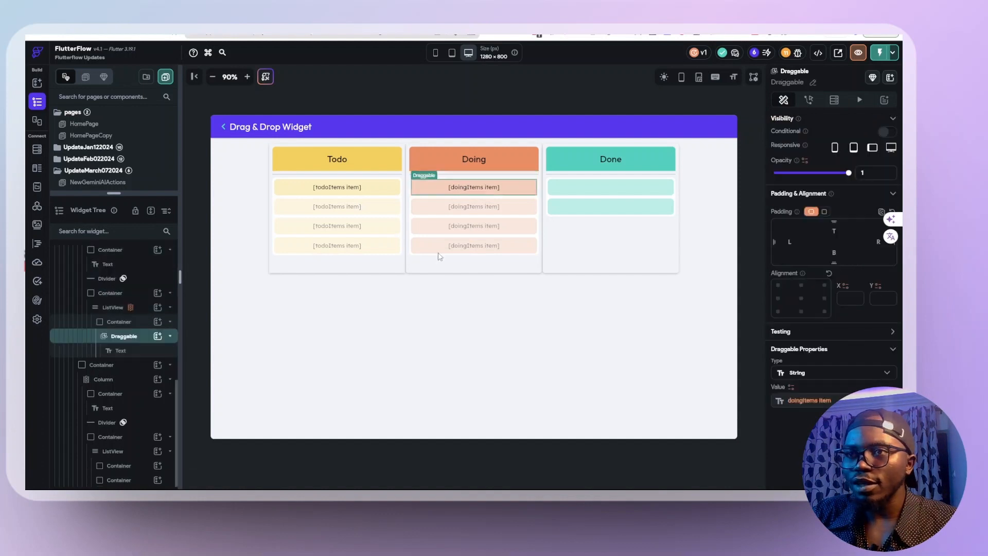
{"action": "left_click", "coordinate": [111, 297]}
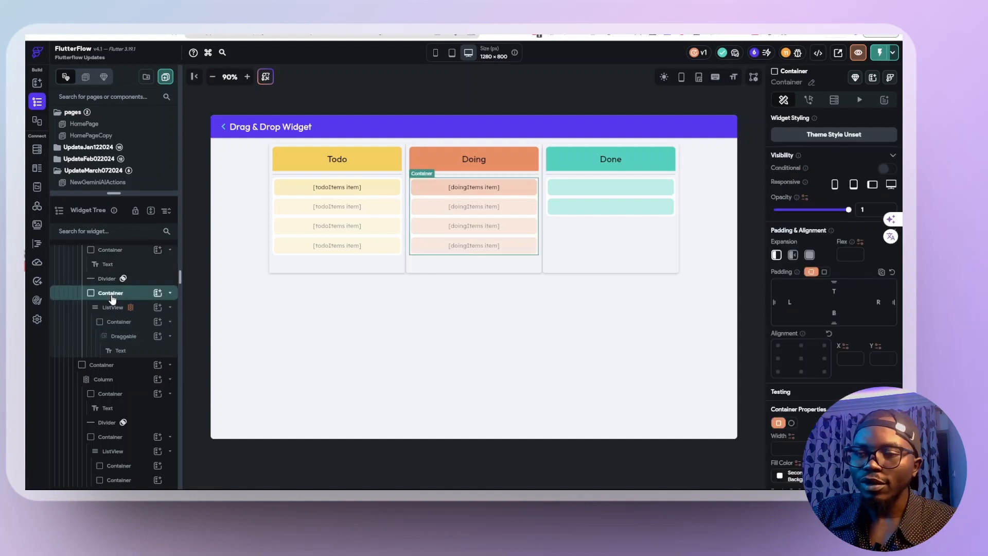
{"action": "right_click", "coordinate": [111, 298]}
{"action": "left_click", "coordinate": [149, 280]}
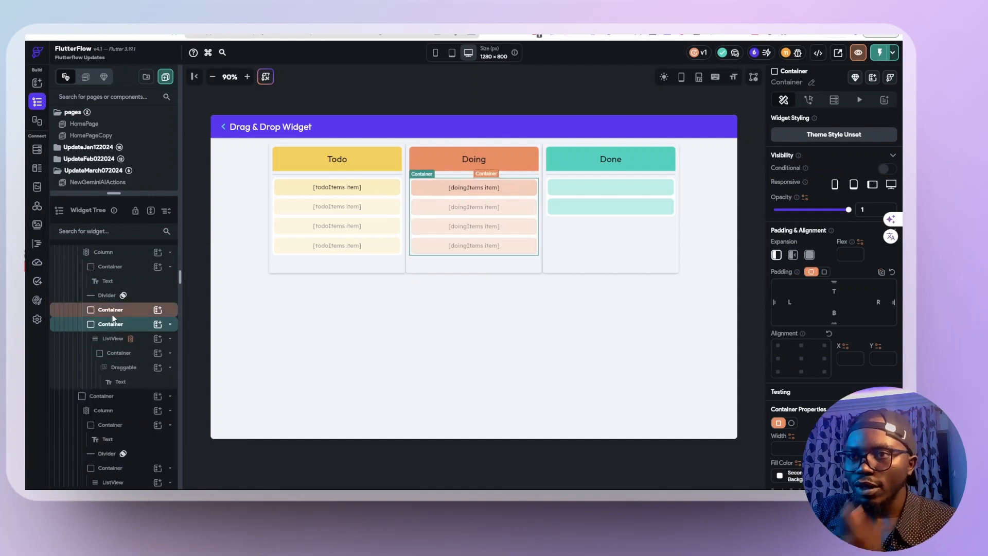
{"action": "left_click", "coordinate": [115, 313]}
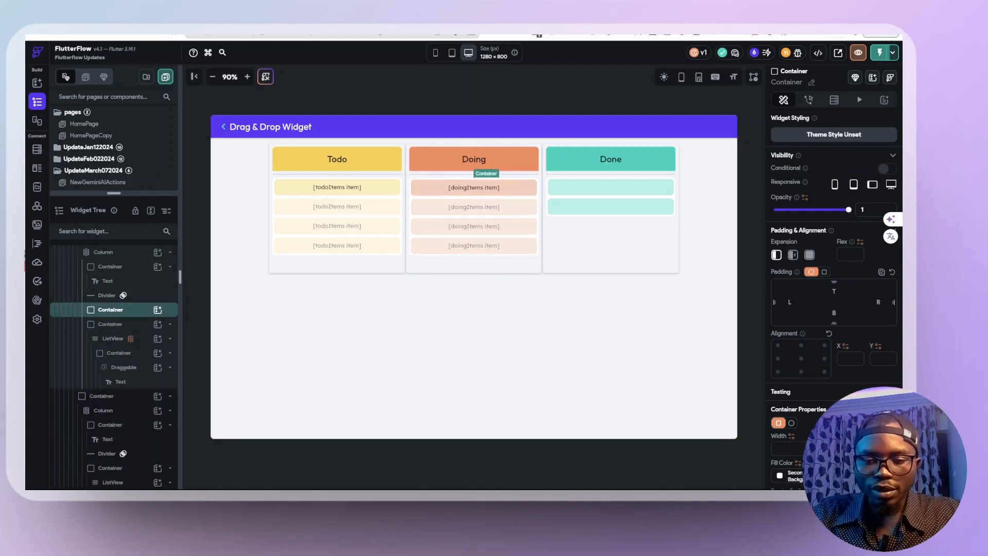
{"action": "type", "text": "70"}
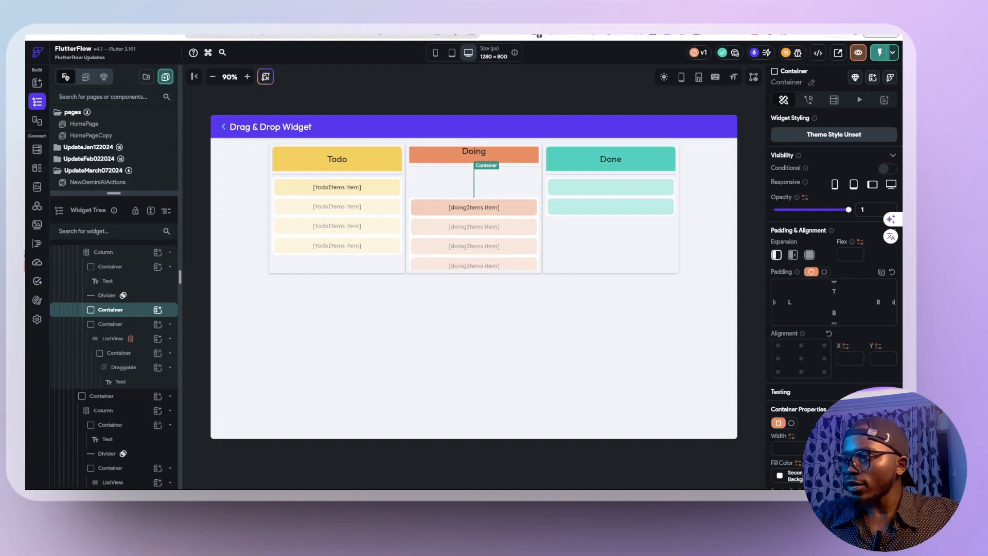
Step: Move the new empty container below the Doing column's list container and set its width to inf
{"action": "left_click", "coordinate": [170, 324]}
{"action": "left_click_drag", "start_coordinate": [119, 341], "coordinate": [118, 358]}
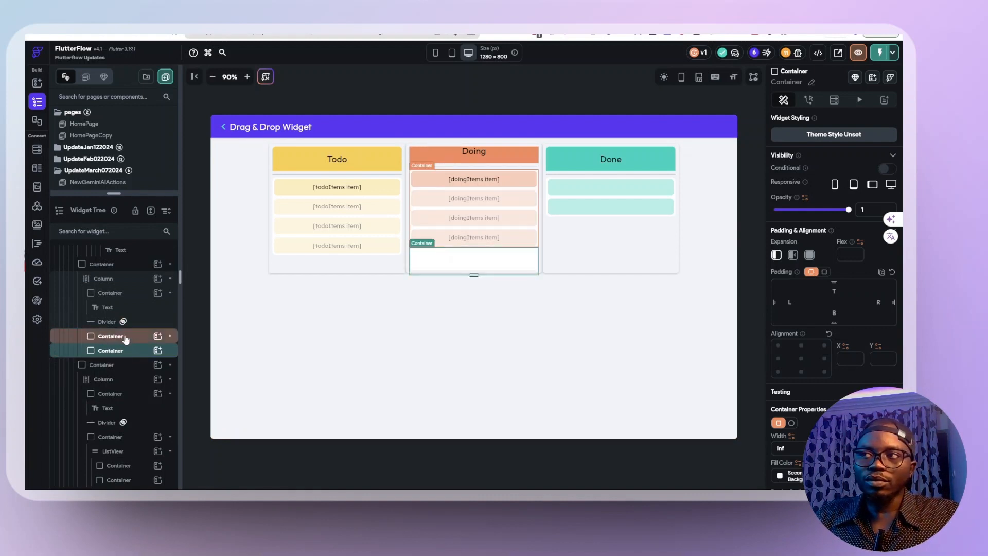
{"action": "scroll", "coordinate": [476, 248], "scroll_direction": "down", "scroll_amount": 1}
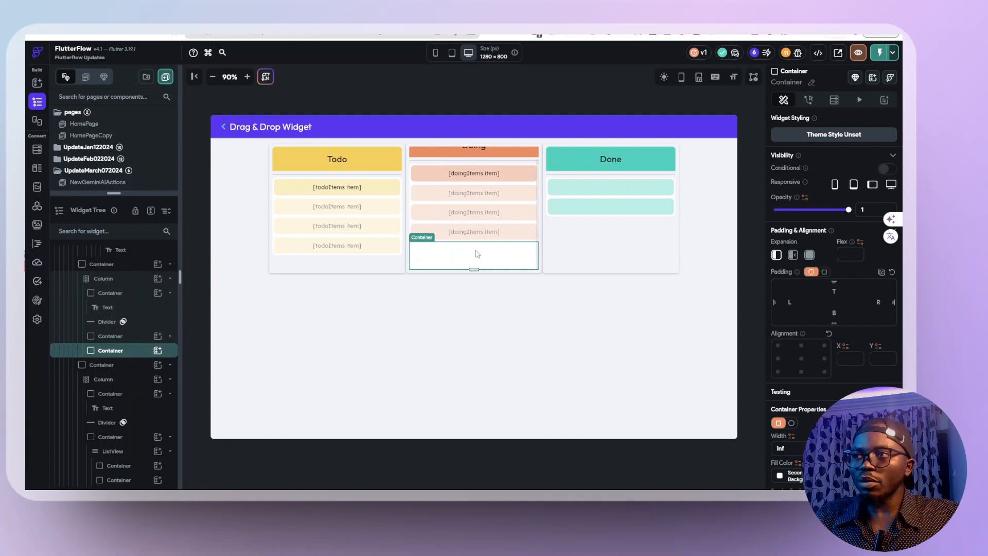
Step: Set the fill color of the empty container below the Doing list to the Alternate theme color
{"action": "left_click", "coordinate": [779, 476]}
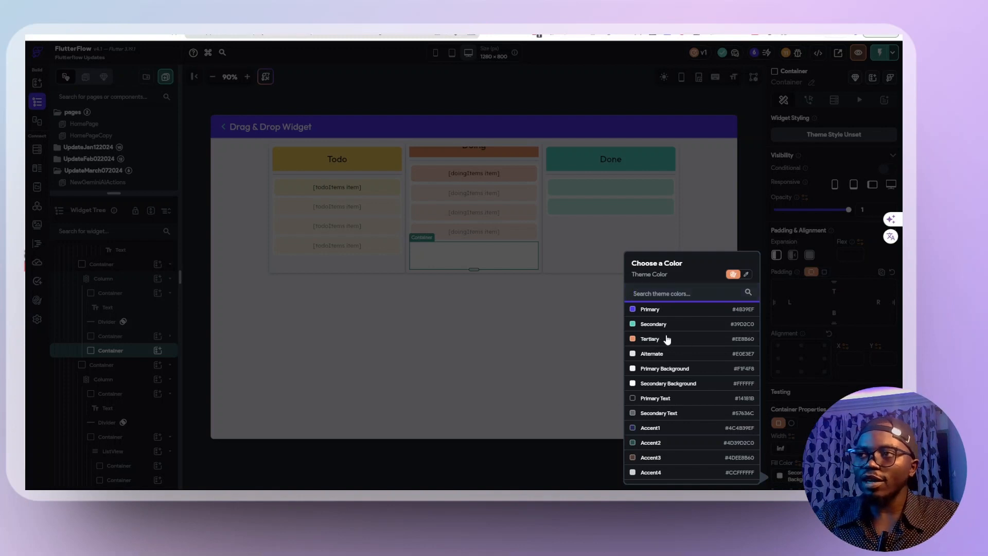
{"action": "left_click", "coordinate": [668, 412]}
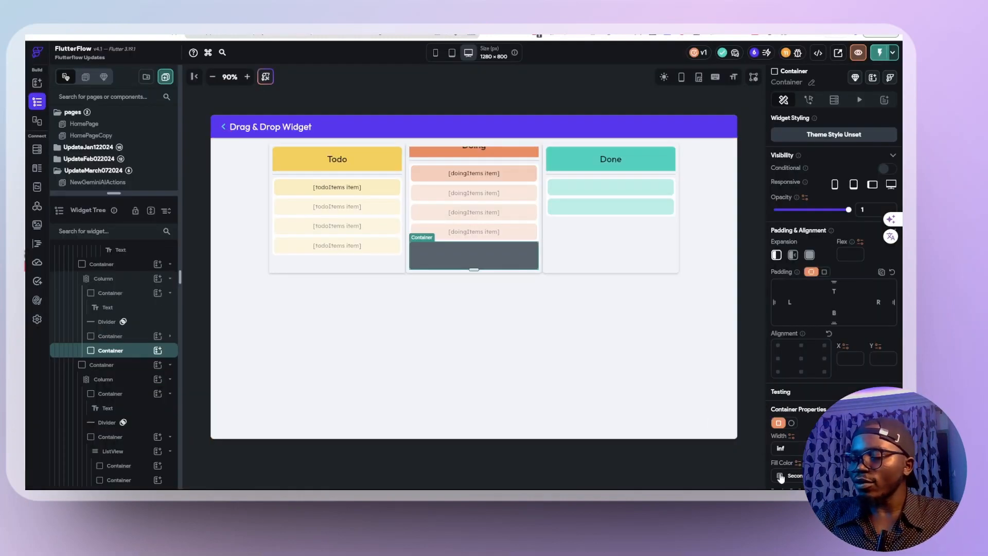
{"action": "left_click", "coordinate": [779, 476]}
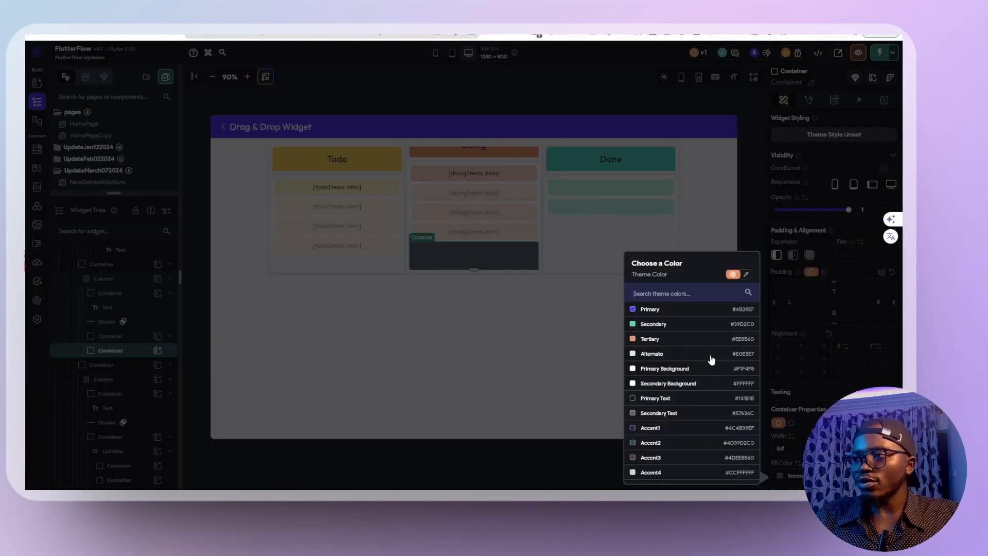
{"action": "left_click", "coordinate": [641, 359]}
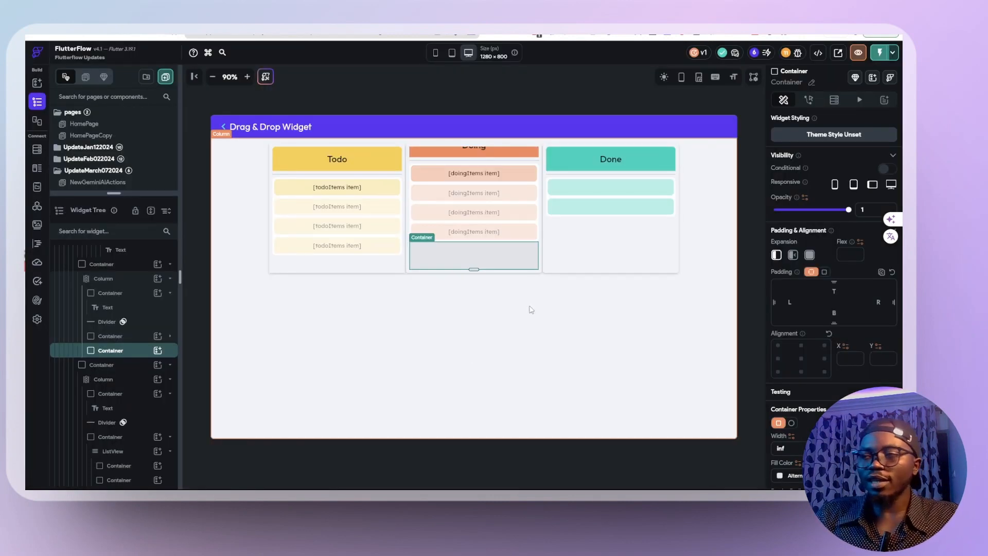
{"action": "left_click", "coordinate": [444, 306]}
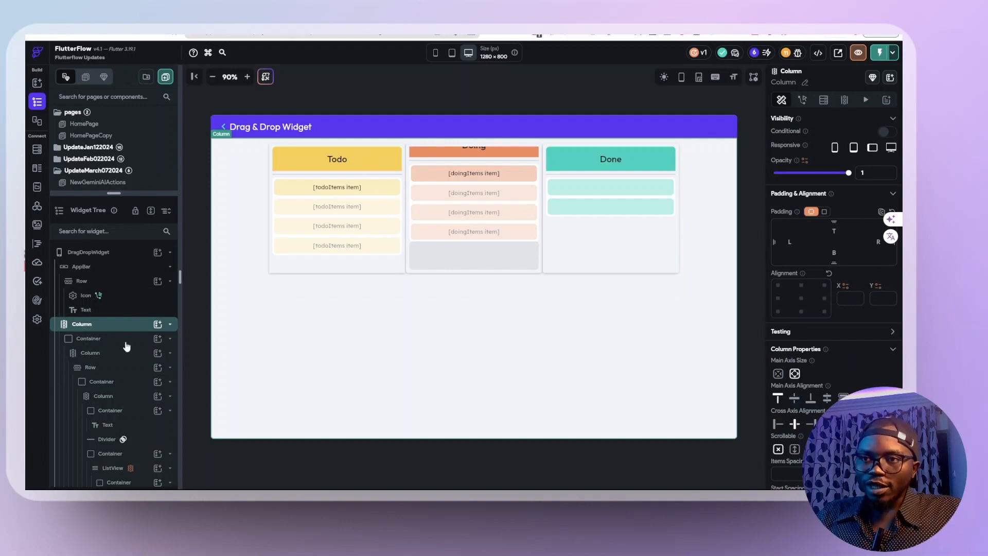
Step: Add a DragTarget widget inside the gray container below the Doing list
{"action": "left_click", "coordinate": [469, 253]}
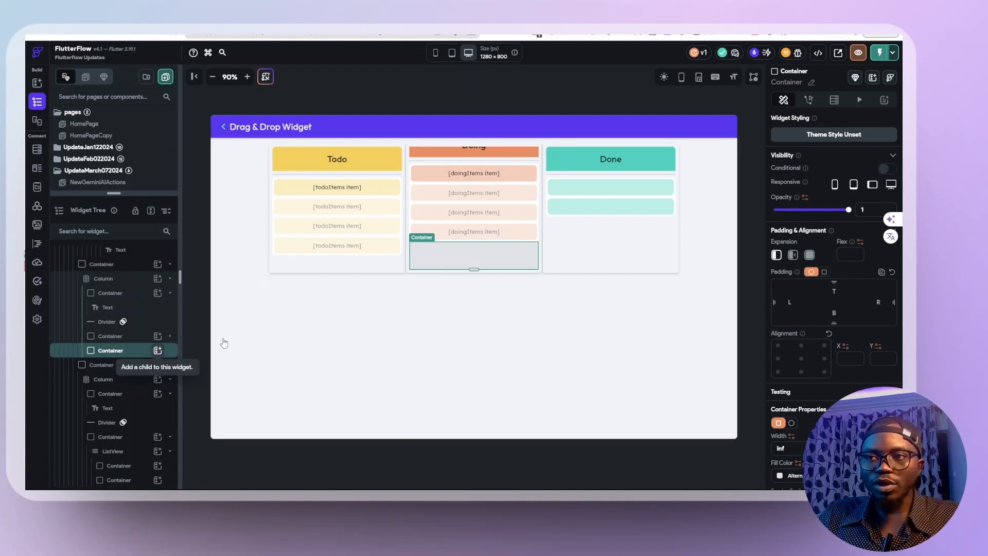
{"action": "left_click", "coordinate": [158, 350]}
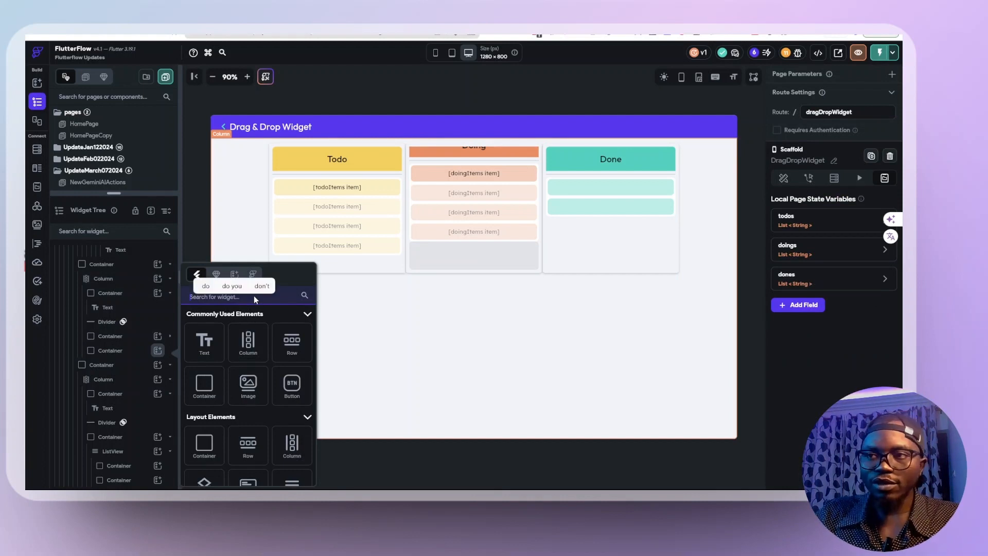
{"action": "type", "text": "dragg"}
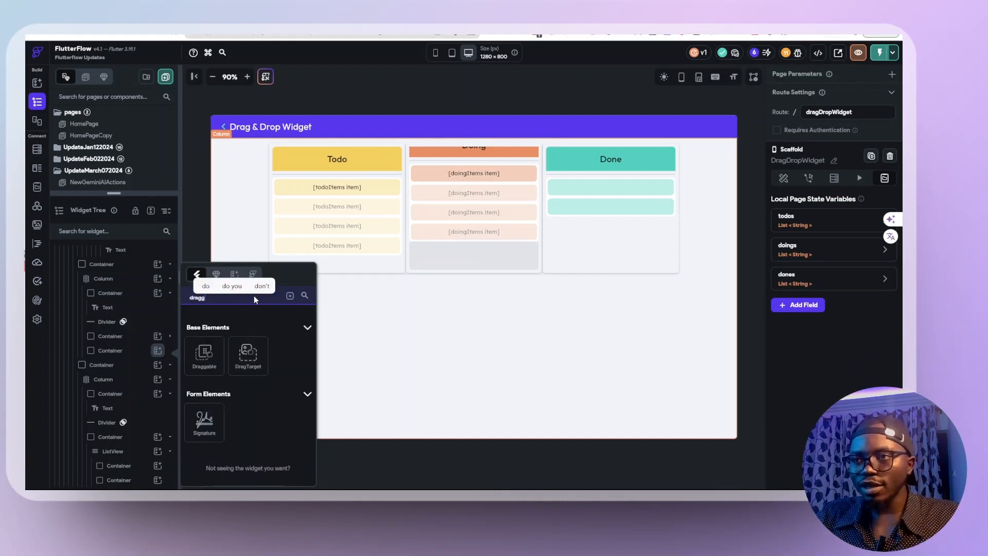
{"action": "left_click", "coordinate": [248, 363]}
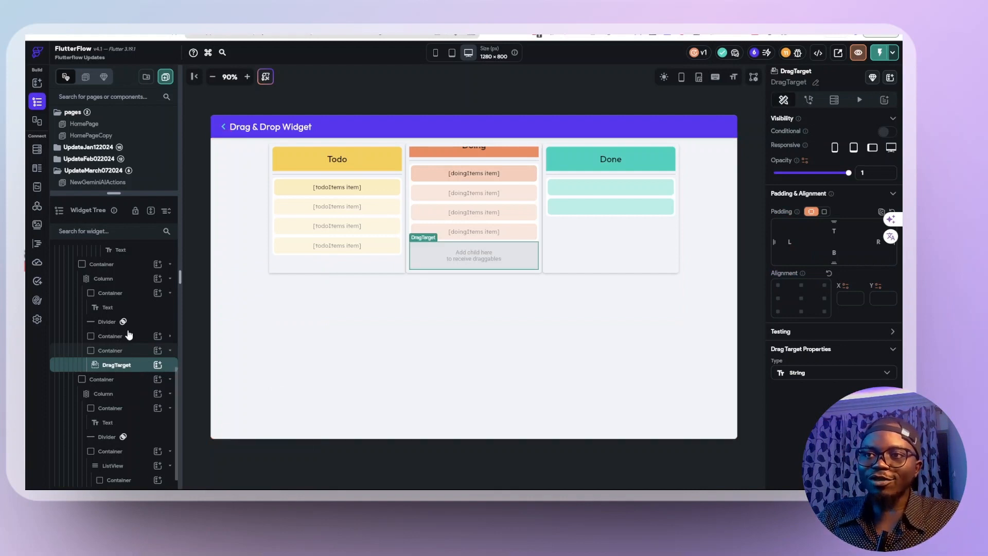
Step: Examine which action triggers are available for the Doing item's Draggable in its action flow
{"action": "left_click", "coordinate": [170, 336]}
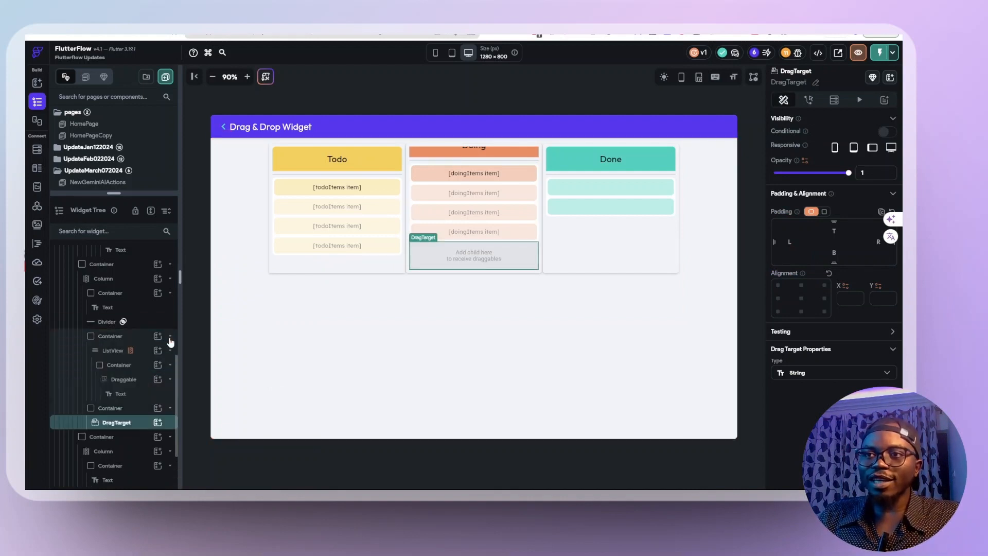
{"action": "left_click", "coordinate": [123, 383]}
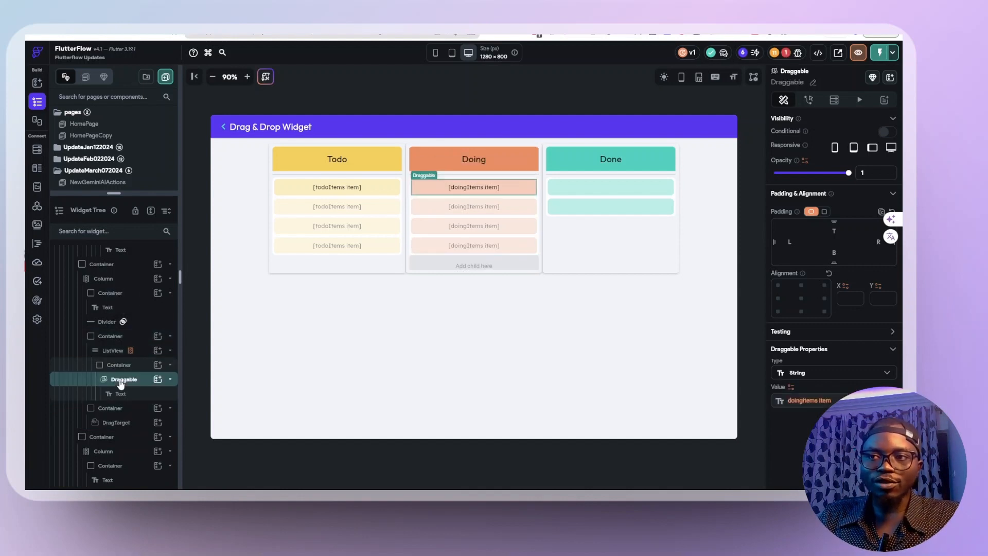
{"action": "left_click", "coordinate": [808, 99]}
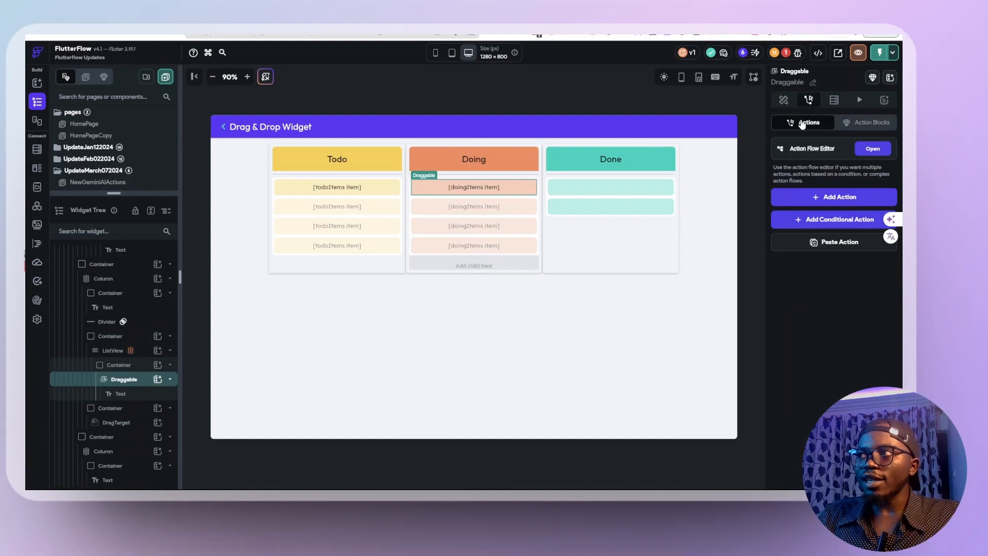
{"action": "left_click", "coordinate": [861, 151]}
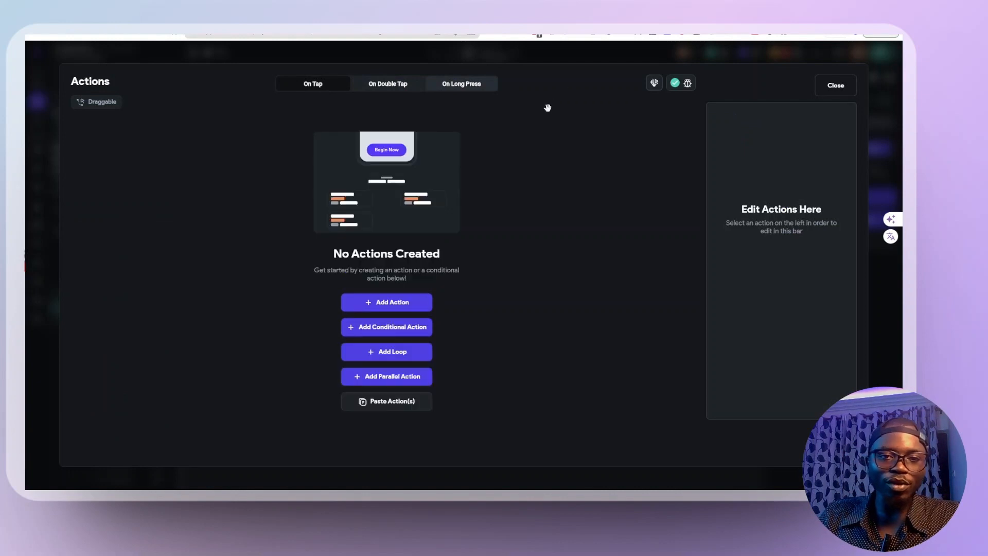
{"action": "left_click", "coordinate": [822, 92]}
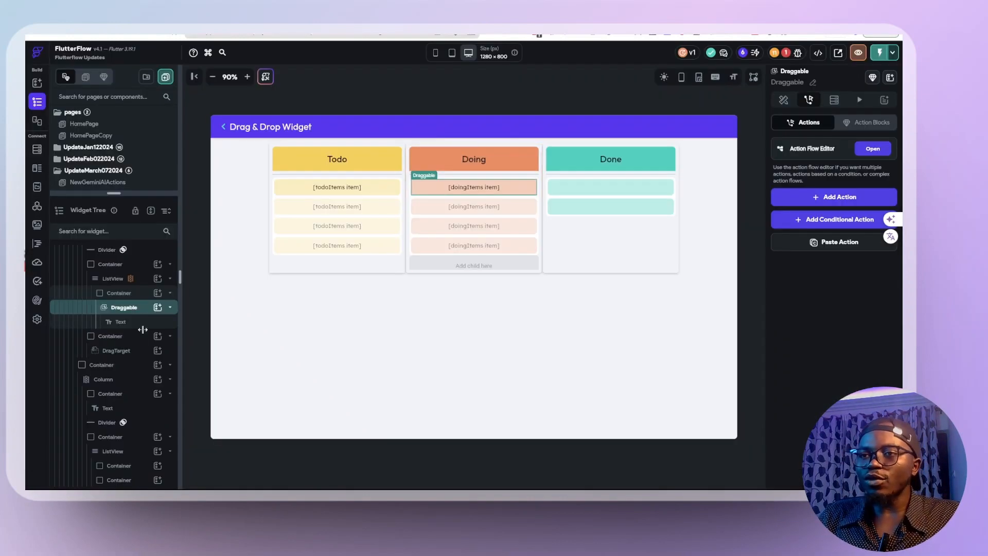
Step: Examine which drag triggers are available for the Doing column's DragTarget in its action flow
{"action": "left_click", "coordinate": [111, 352]}
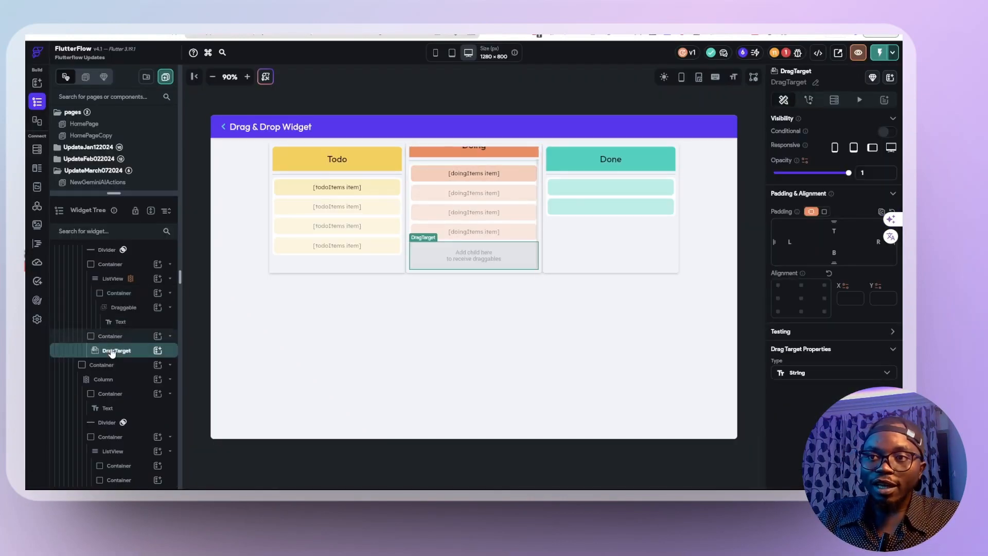
{"action": "left_click", "coordinate": [809, 101]}
{"action": "left_click", "coordinate": [872, 148]}
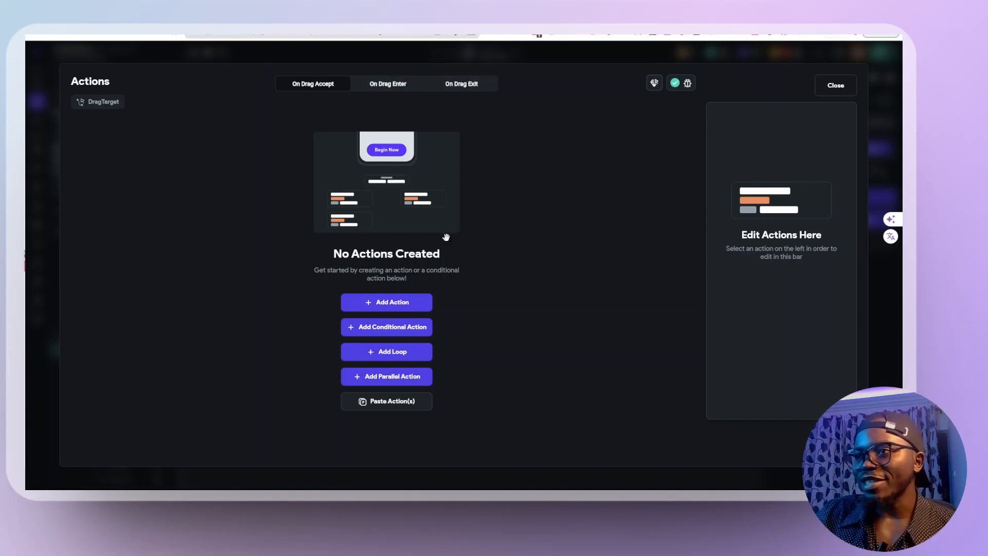
{"action": "left_click", "coordinate": [833, 86]}
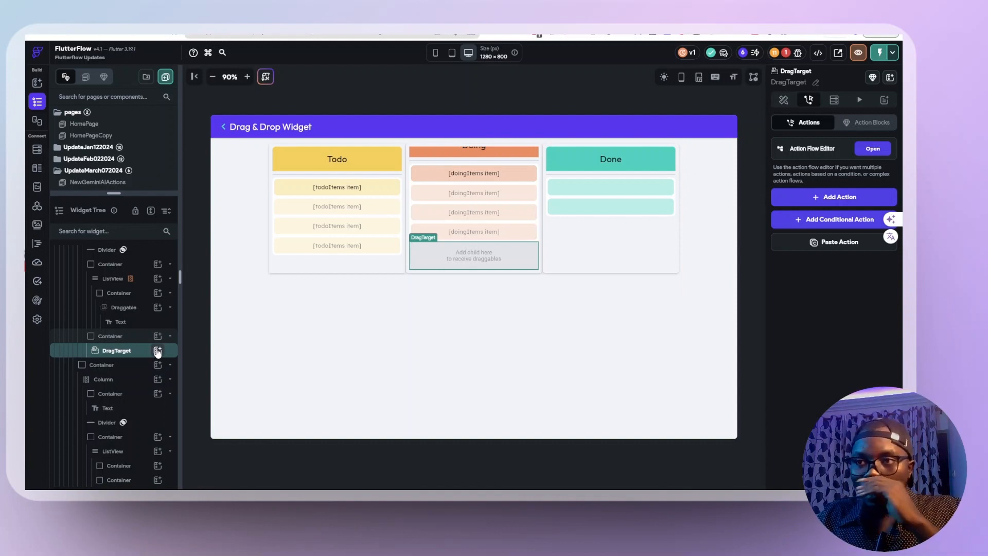
Step: Add a container inside the Doing column's DragTarget, fill it with the Alternate theme color and keep it selected
{"action": "left_click", "coordinate": [157, 351]}
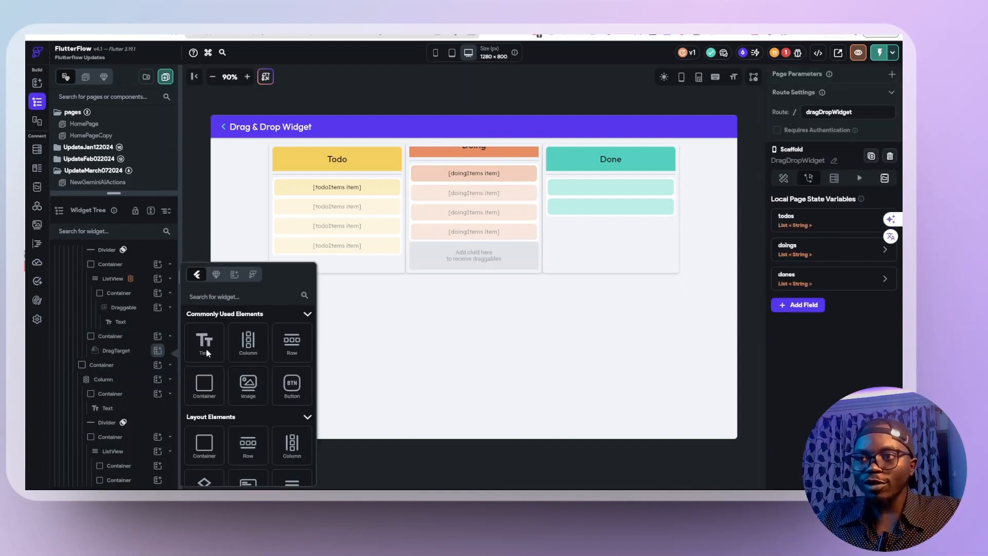
{"action": "left_click", "coordinate": [207, 381]}
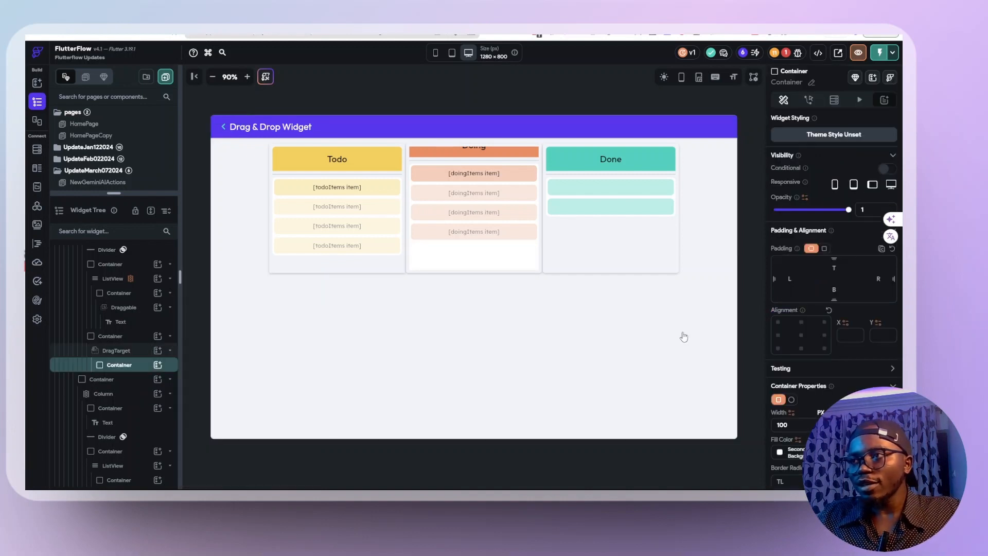
{"action": "left_click", "coordinate": [779, 452]}
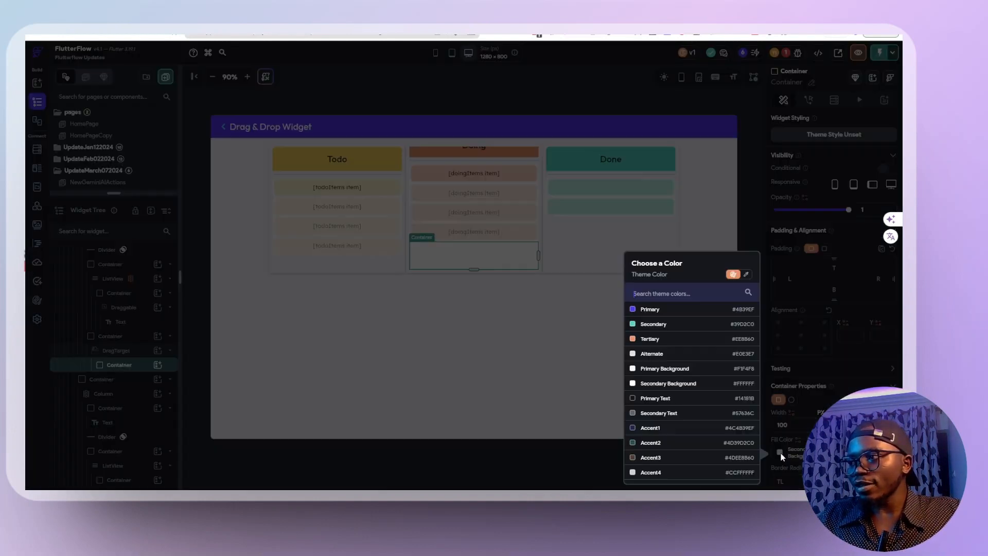
{"action": "left_click", "coordinate": [652, 353]}
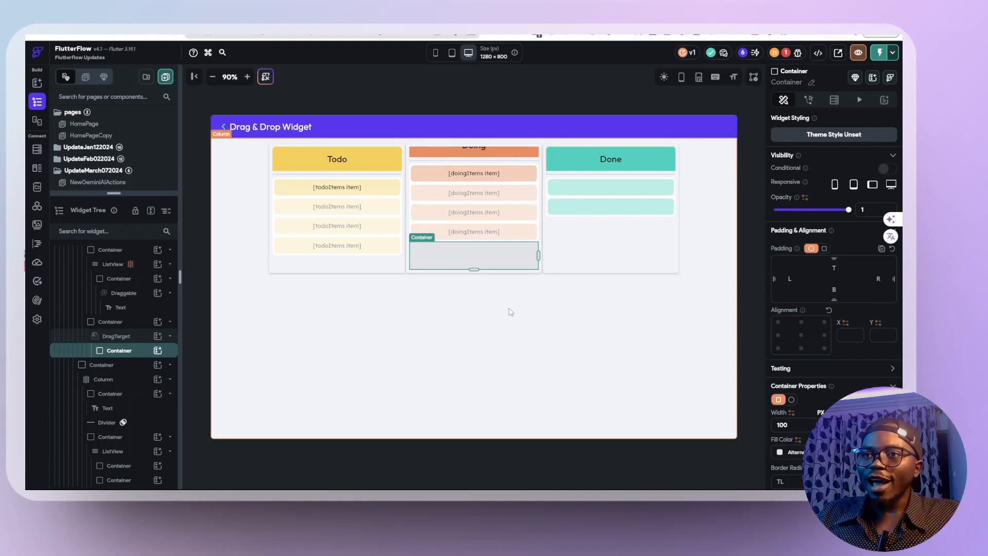
{"action": "left_click", "coordinate": [401, 312]}
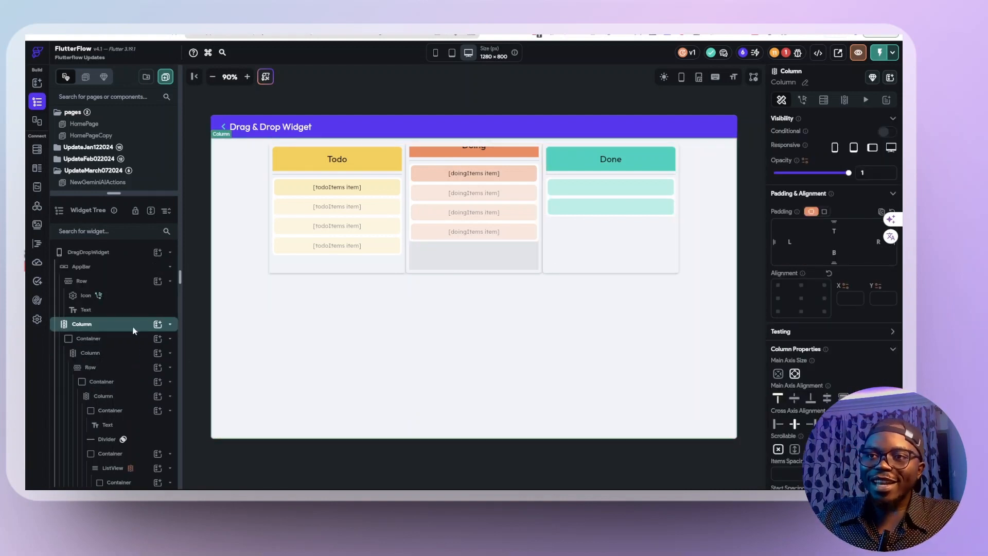
{"action": "left_click", "coordinate": [443, 263]}
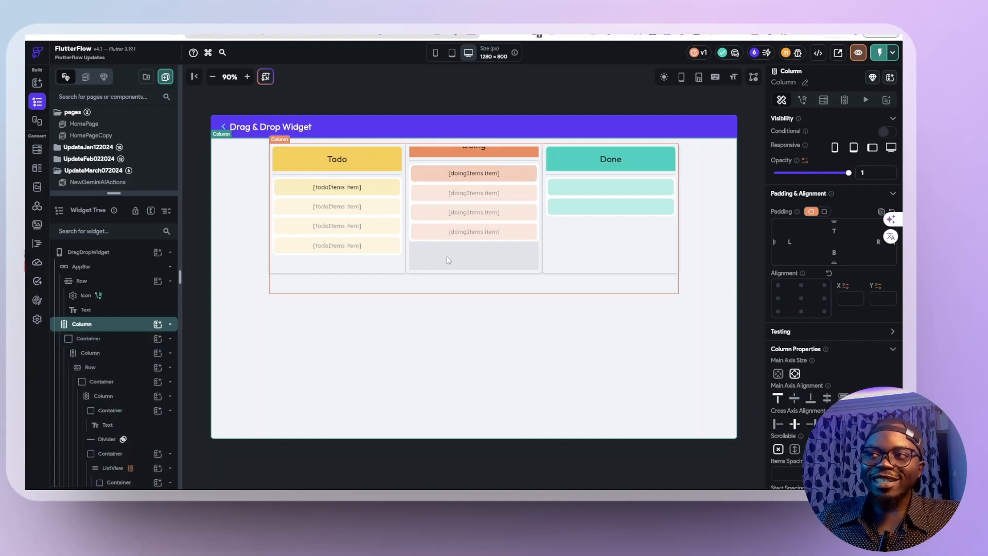
{"action": "left_click", "coordinate": [446, 260]}
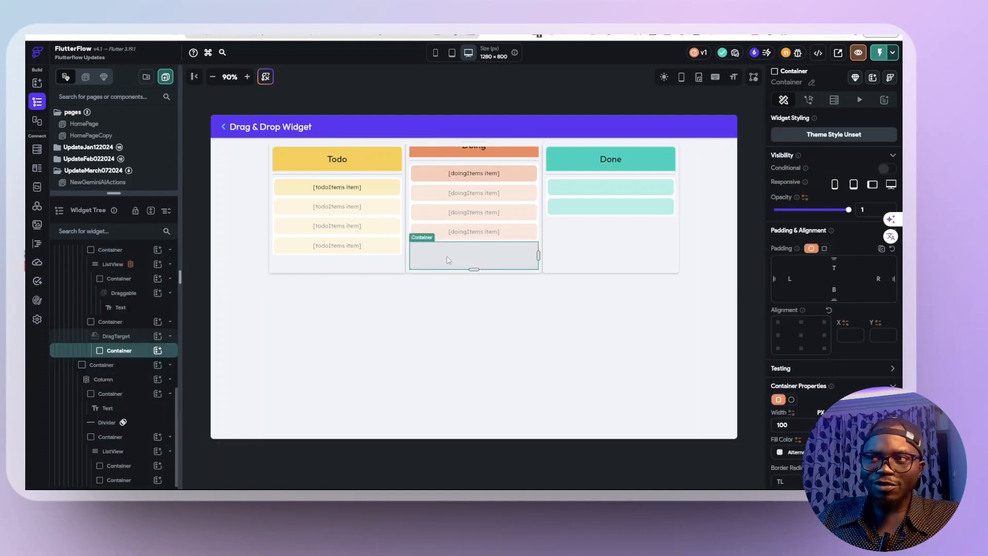
Step: Add an Update Page State action to the On Drag Accept trigger of the Doing column's DragTarget
{"action": "left_click", "coordinate": [118, 336]}
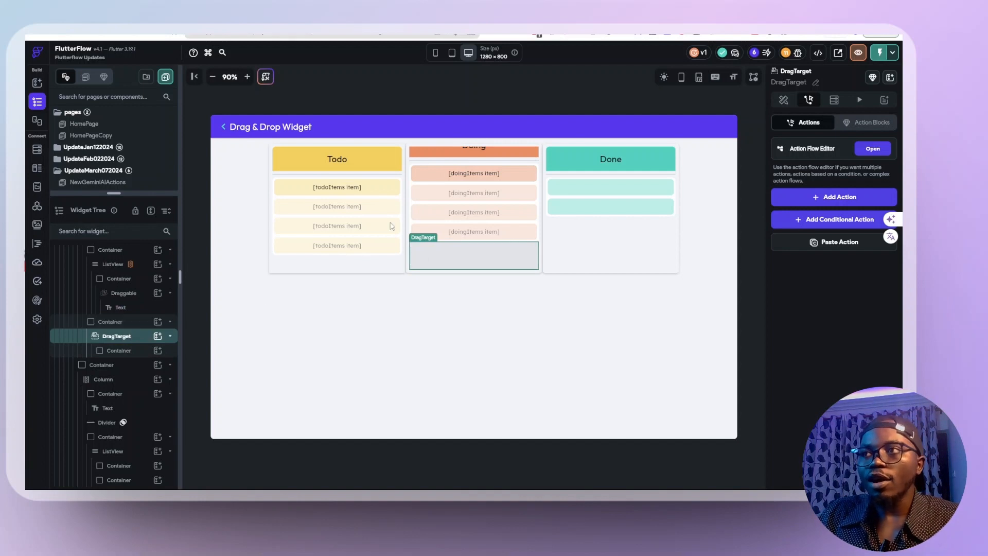
{"action": "scroll", "coordinate": [489, 214], "scroll_direction": "up", "scroll_amount": 1}
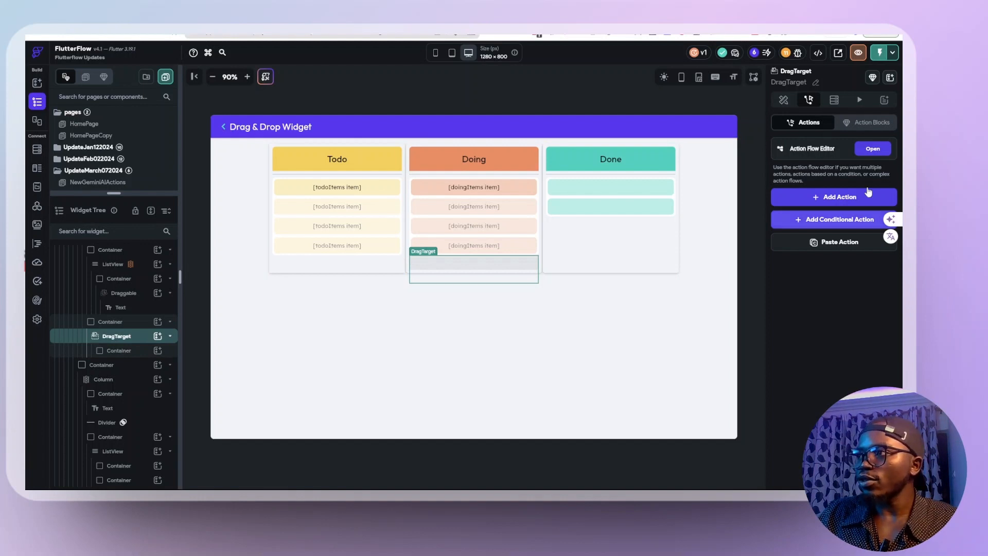
{"action": "left_click", "coordinate": [875, 150]}
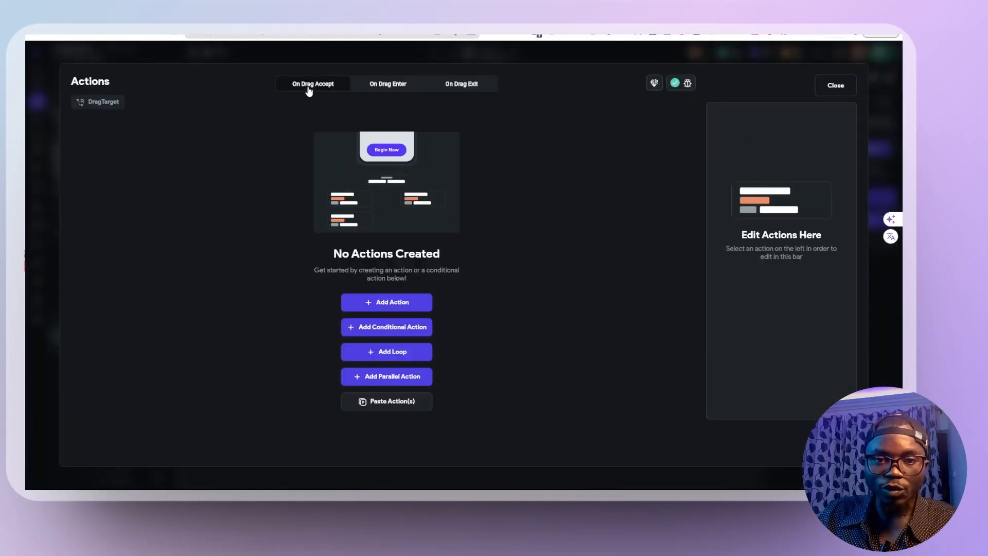
{"action": "left_click", "coordinate": [376, 304]}
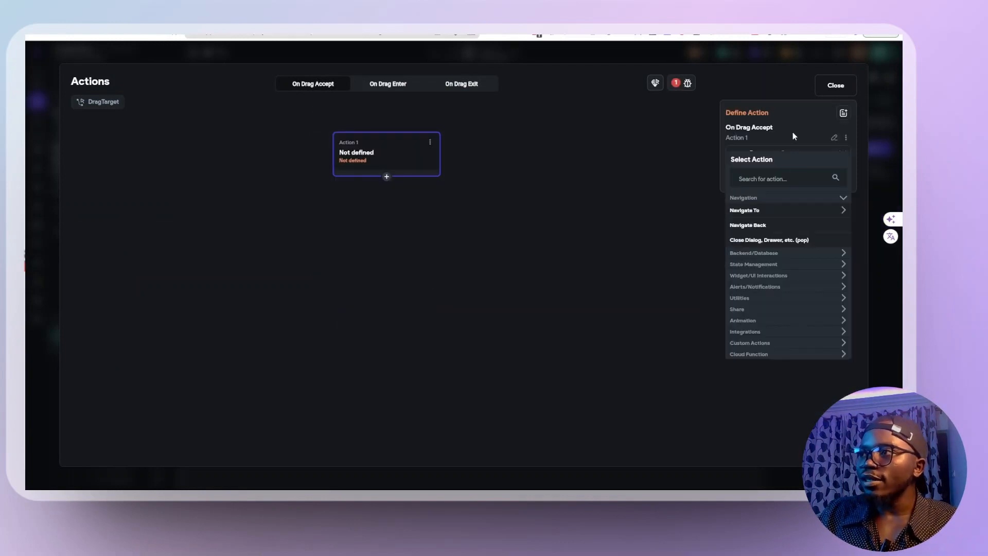
{"action": "left_click", "coordinate": [767, 264]}
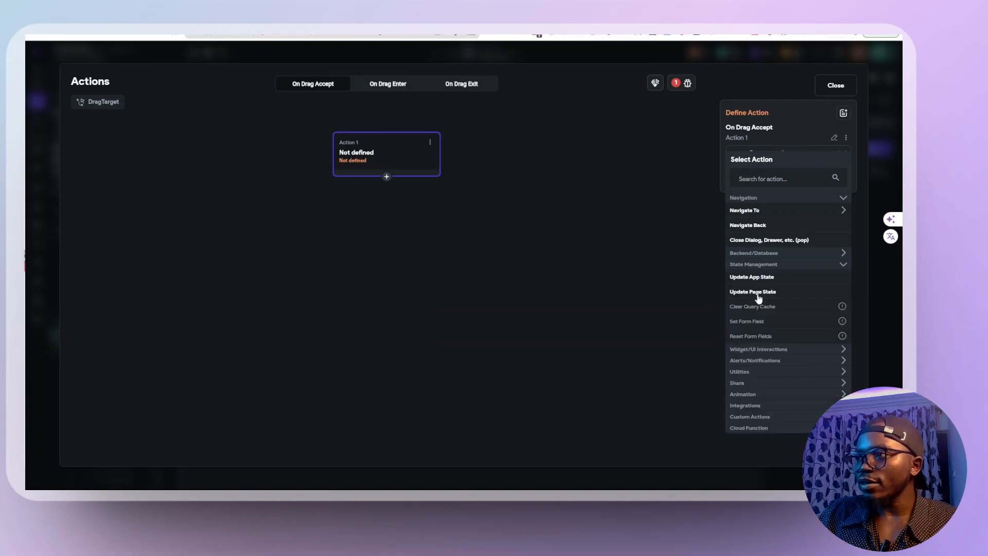
{"action": "left_click", "coordinate": [760, 292]}
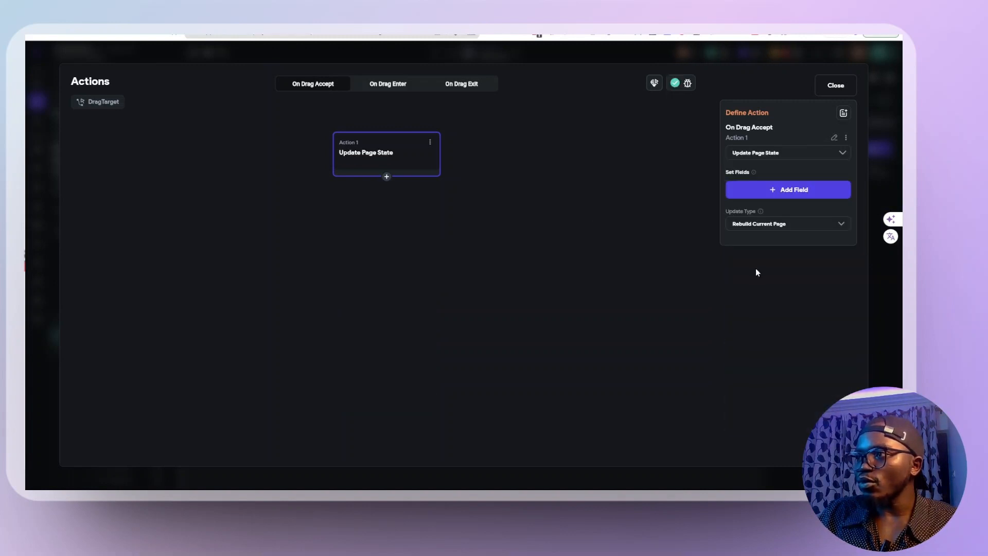
Step: Make the page state action add the DragTarget's Dragged Data to the doings list, and leave the action flow
{"action": "left_click", "coordinate": [776, 191]}
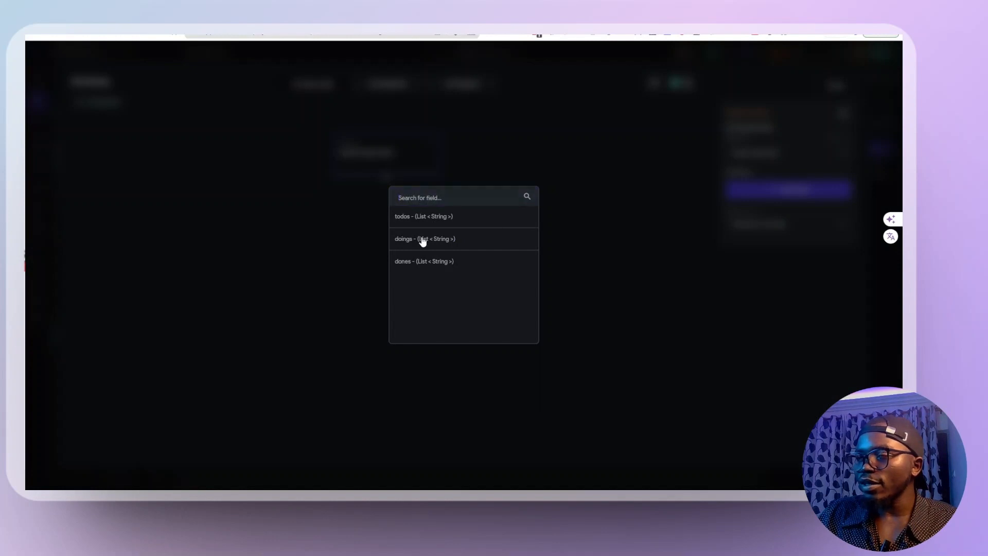
{"action": "left_click", "coordinate": [422, 239]}
{"action": "left_click", "coordinate": [764, 227]}
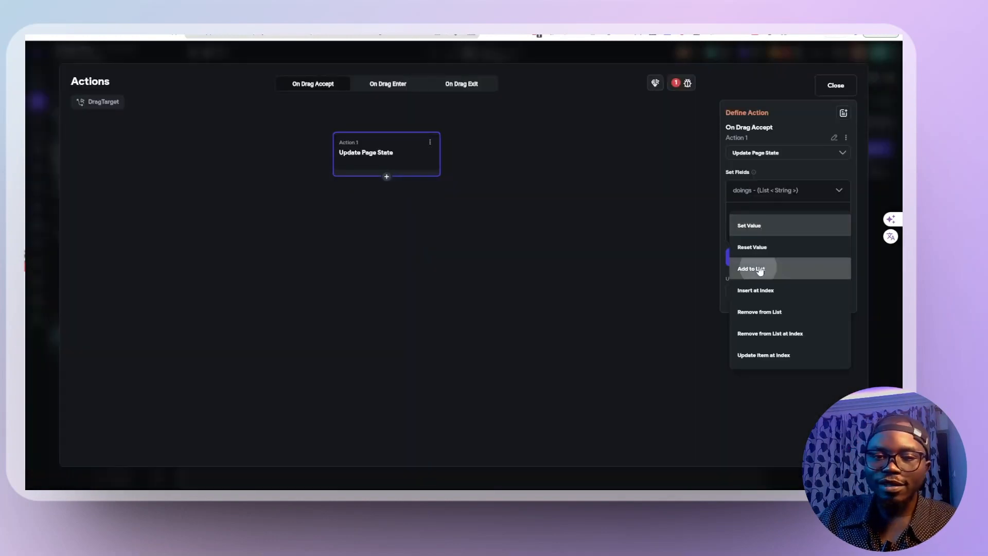
{"action": "left_click", "coordinate": [759, 270]}
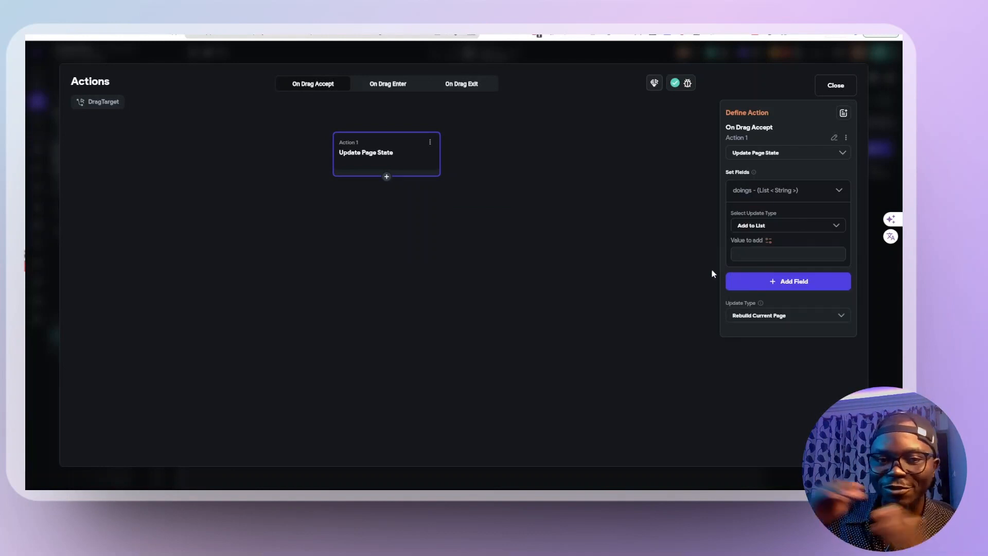
{"action": "left_click", "coordinate": [768, 241]}
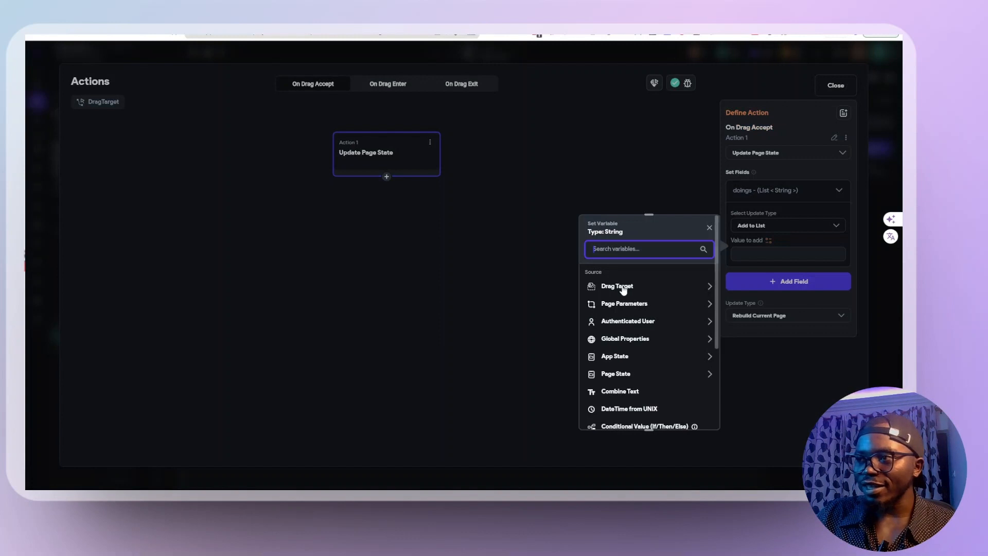
{"action": "left_click", "coordinate": [618, 288]}
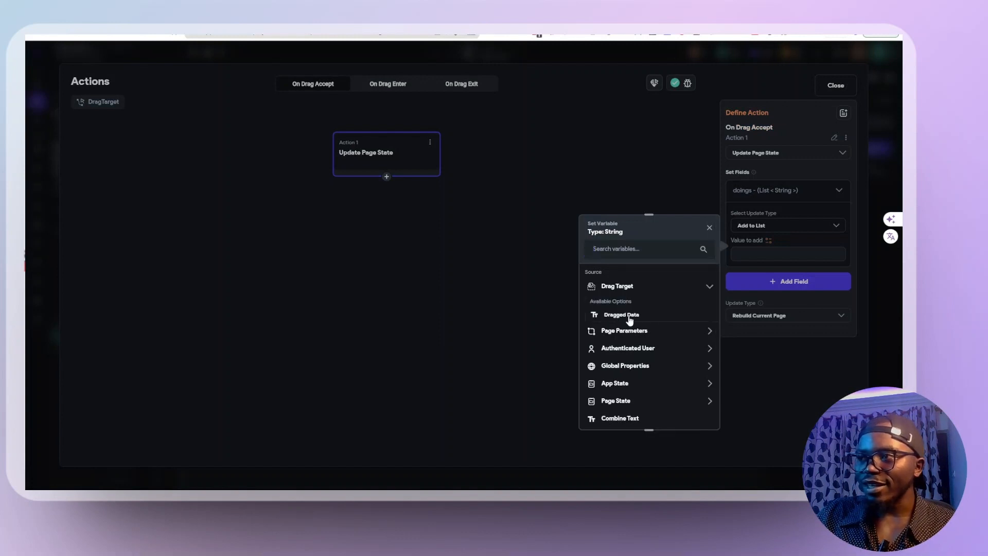
{"action": "left_click", "coordinate": [625, 315]}
{"action": "left_click", "coordinate": [834, 88]}
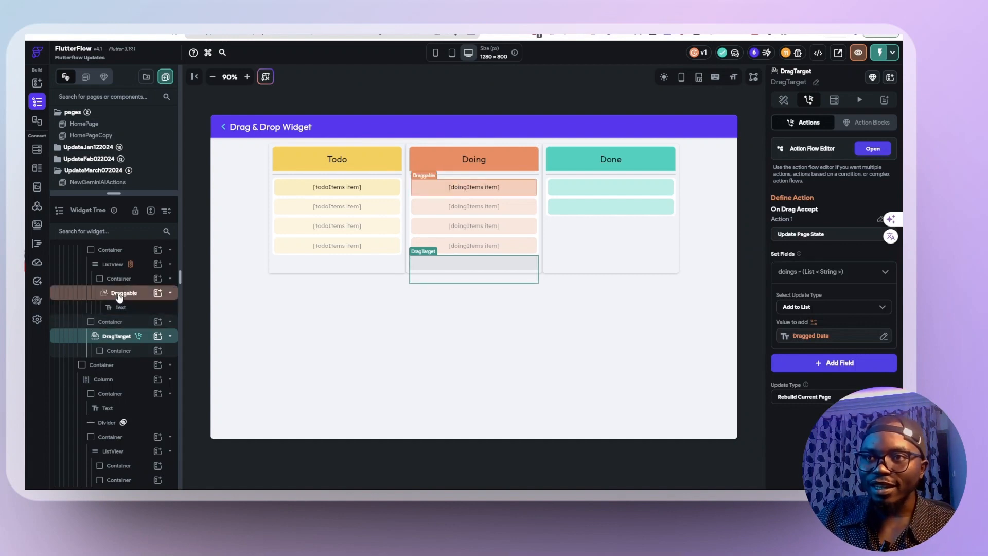
Step: Check the type and value set in the properties of the Doing item's Draggable
{"action": "left_click", "coordinate": [119, 297]}
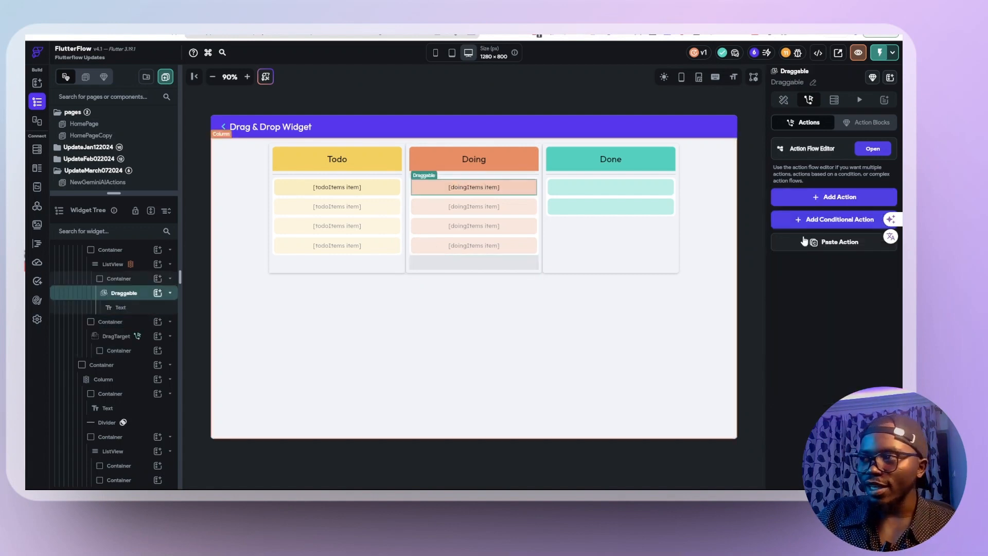
{"action": "left_click", "coordinate": [790, 101]}
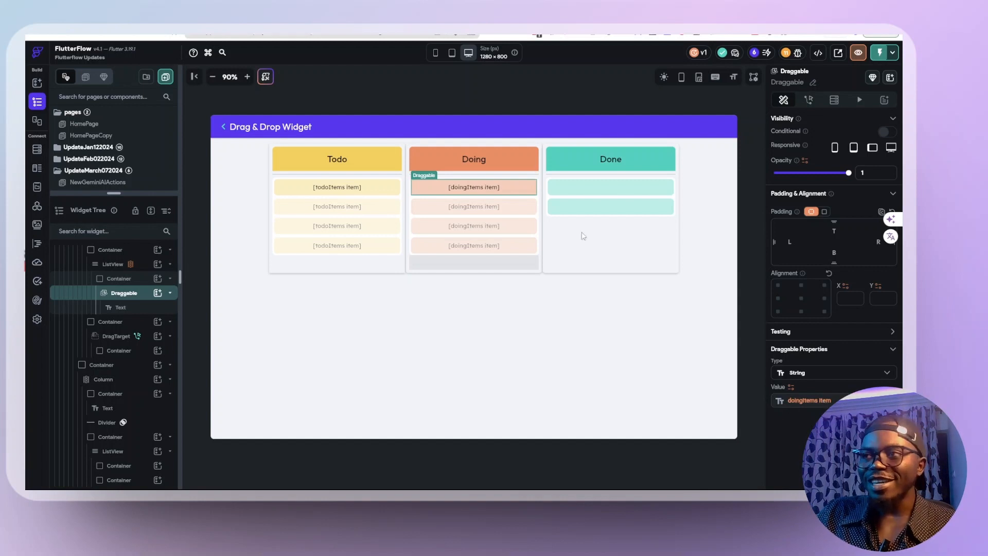
{"action": "left_click", "coordinate": [472, 113]}
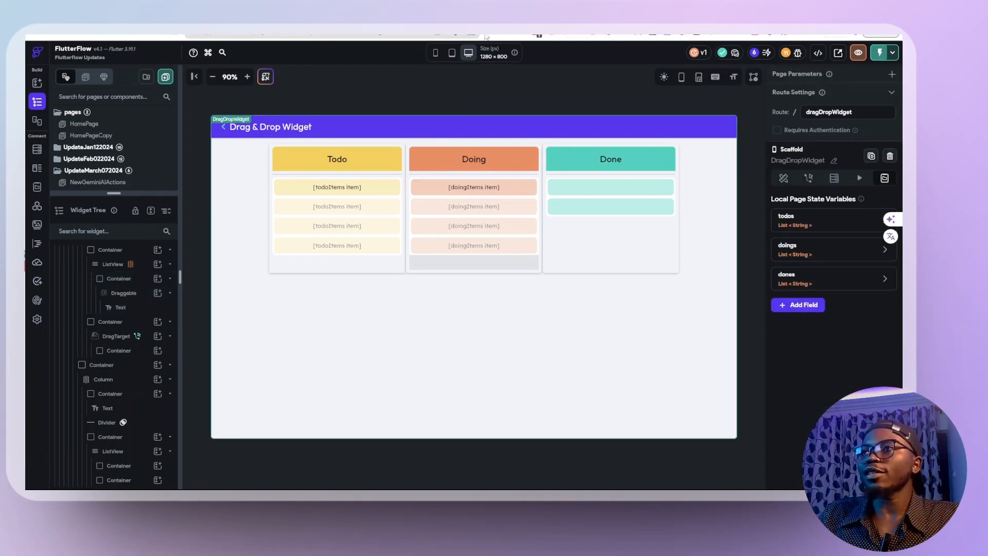
Step: Reload the running test session and test moving "Clean the house" and "Read a book" from Todo to the Doing drop zone
{"action": "left_click", "coordinate": [200, 36]}
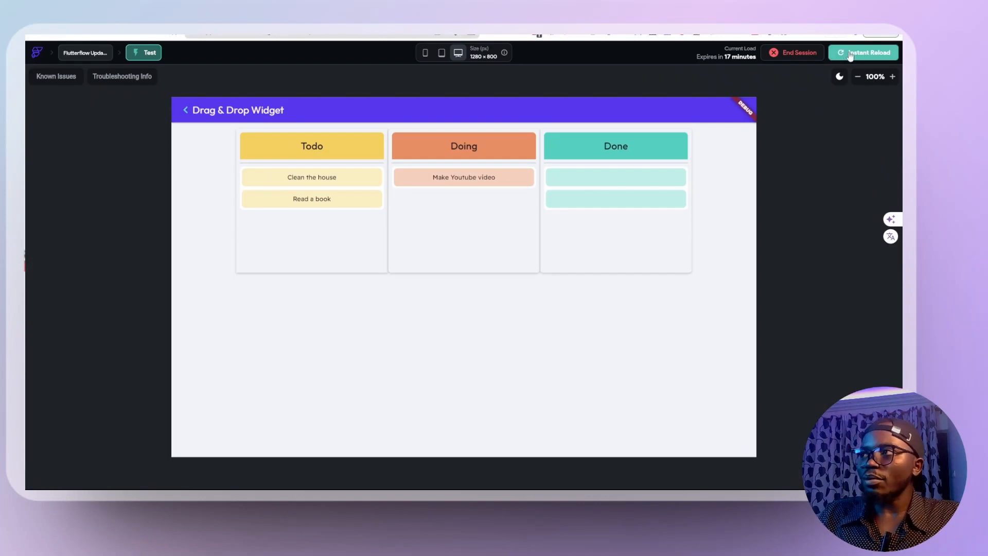
{"action": "left_click", "coordinate": [850, 56]}
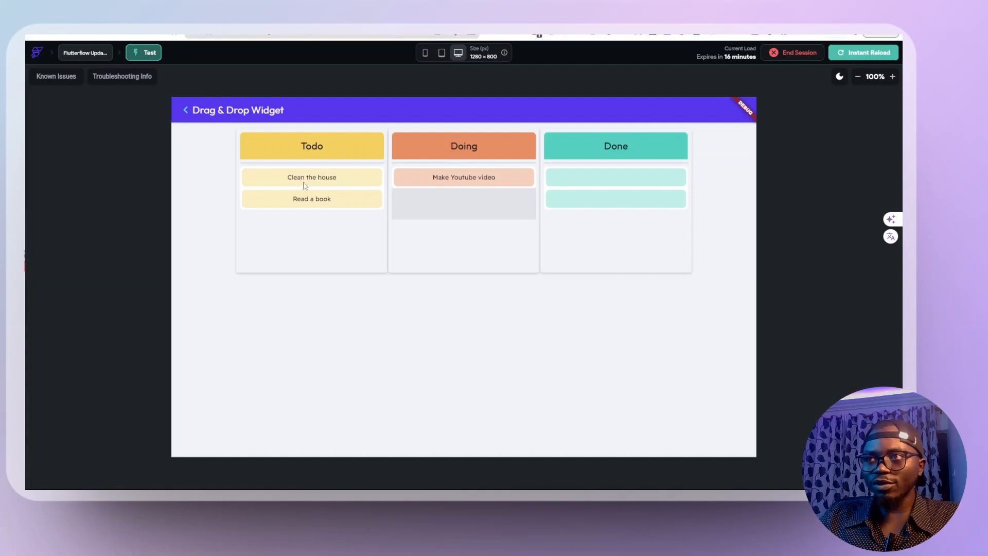
{"action": "left_click_drag", "start_coordinate": [303, 180], "coordinate": [465, 211]}
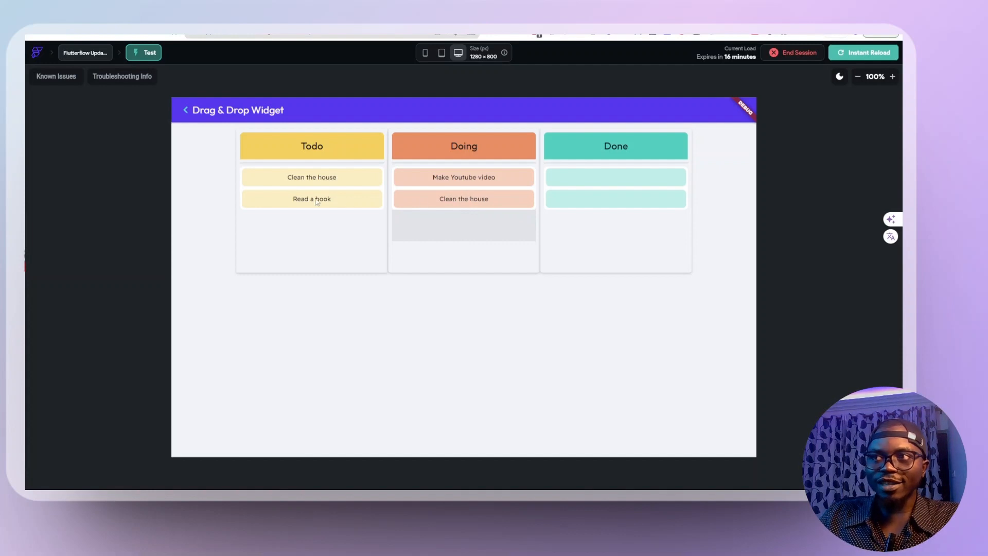
{"action": "left_click_drag", "start_coordinate": [328, 202], "coordinate": [493, 232]}
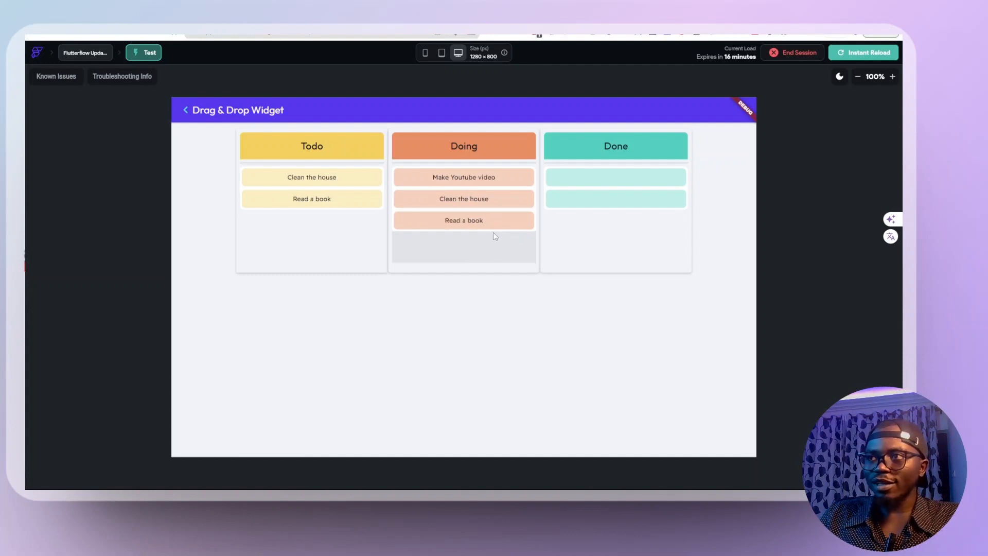
{"action": "left_click_drag", "start_coordinate": [341, 205], "coordinate": [407, 252]}
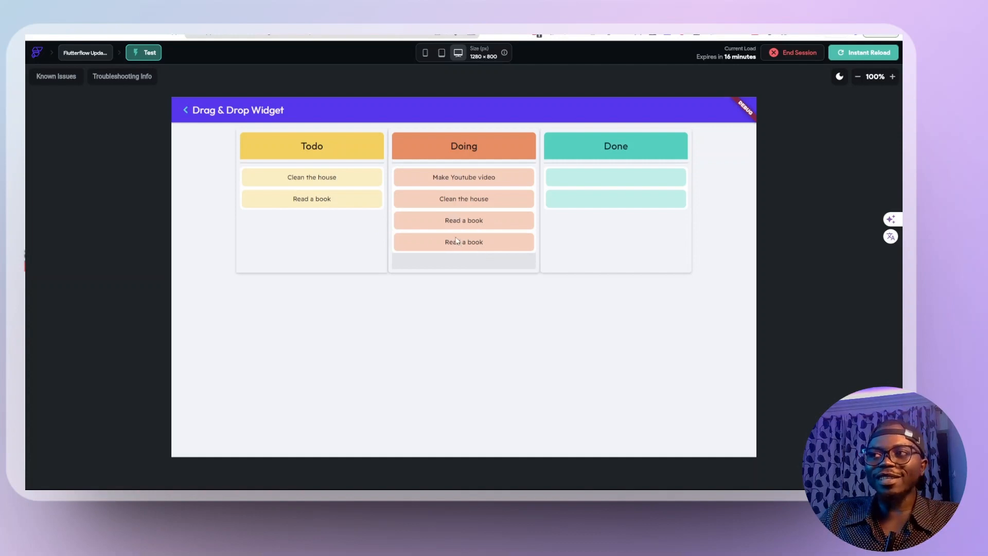
{"action": "scroll", "coordinate": [501, 212], "scroll_direction": "down", "scroll_amount": 1}
{"action": "scroll", "coordinate": [484, 227], "scroll_direction": "up", "scroll_amount": 1}
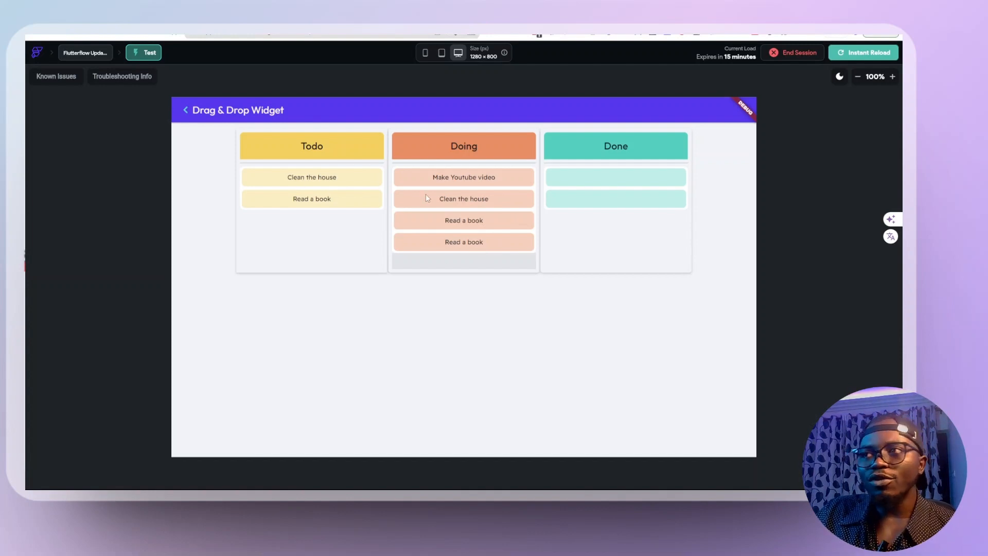
Step: Return to the page builder and open the action flow of the Doing column's DragTarget
{"action": "left_click", "coordinate": [85, 52]}
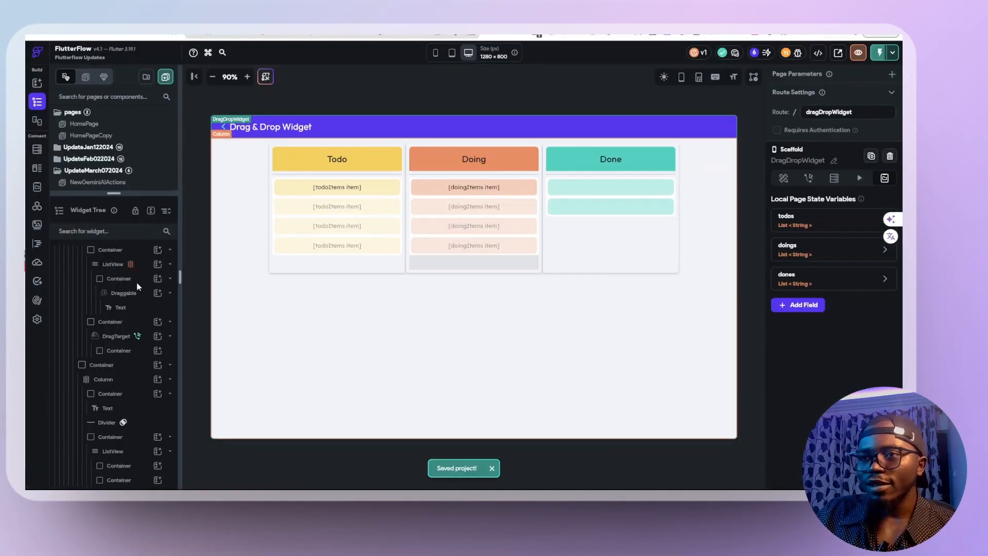
{"action": "left_click", "coordinate": [117, 337]}
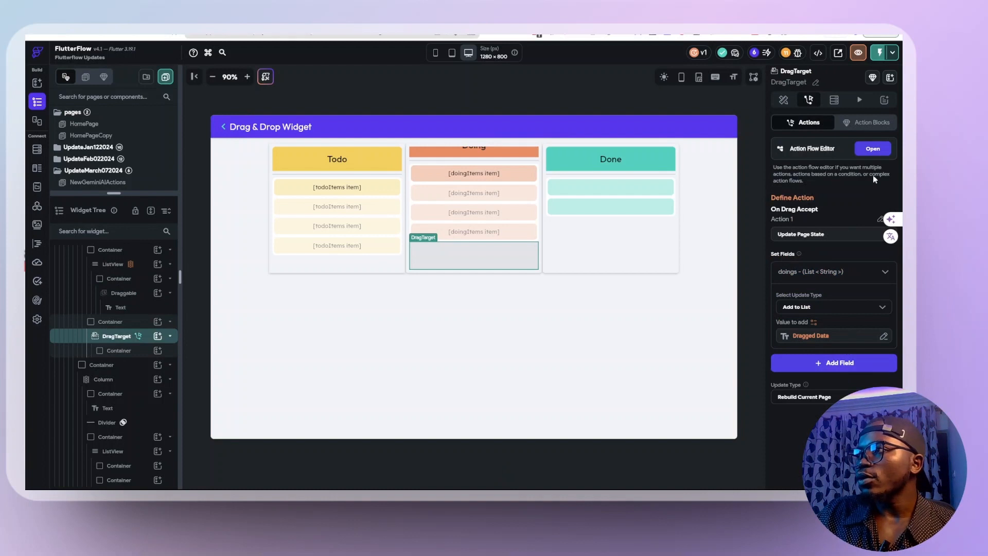
{"action": "left_click", "coordinate": [872, 148]}
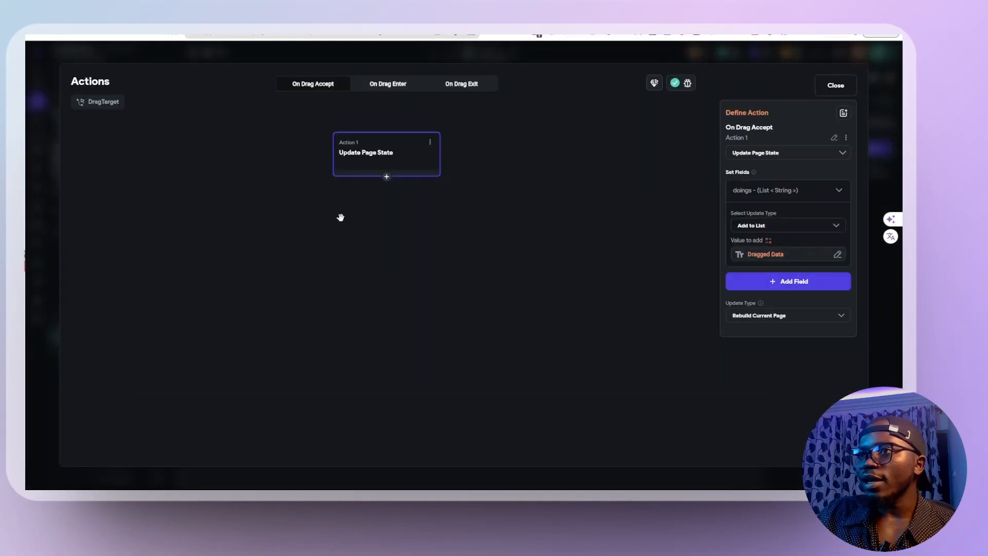
{"action": "left_click", "coordinate": [386, 178]}
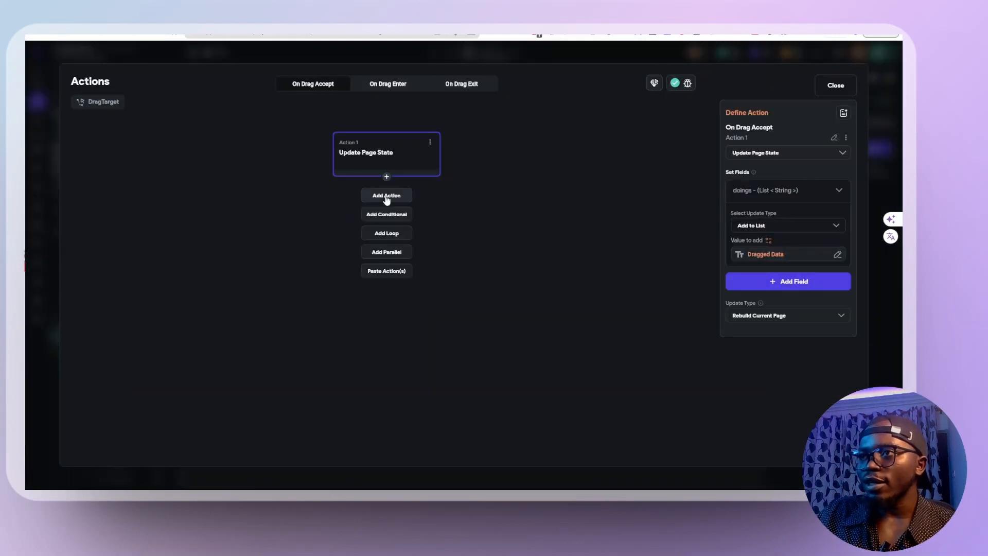
{"action": "left_click", "coordinate": [386, 196]}
{"action": "left_click", "coordinate": [430, 225]}
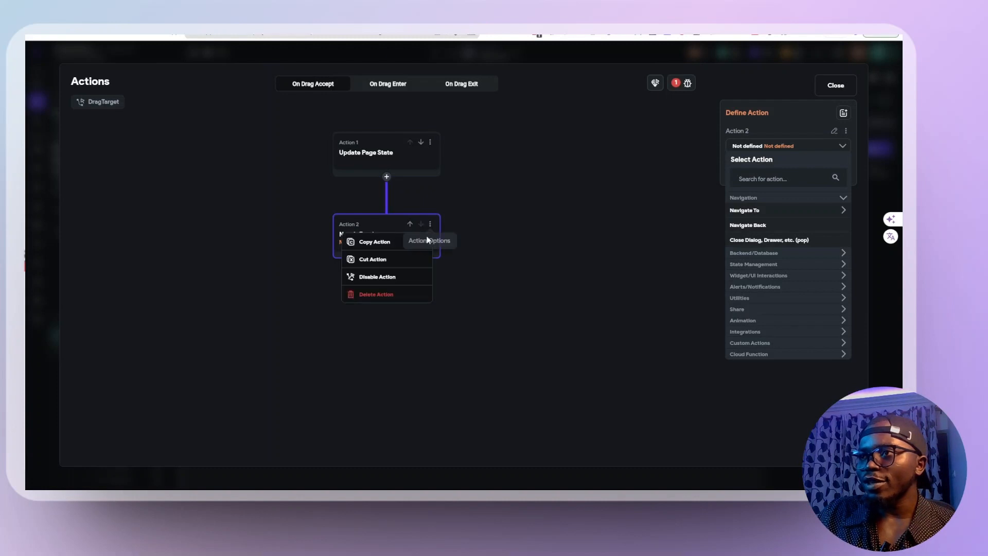
{"action": "left_click", "coordinate": [376, 294]}
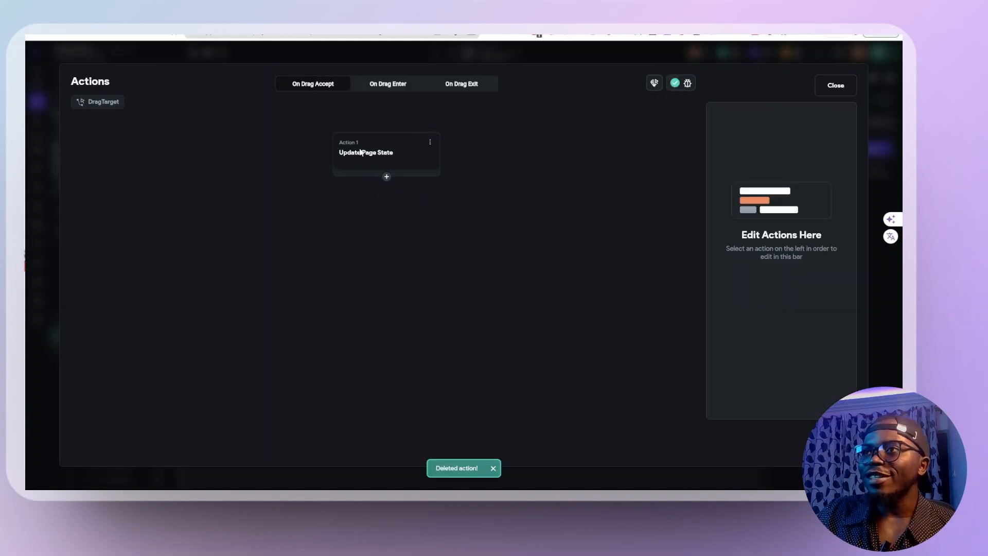
Step: Extend the Update Page State action to remove the DragTarget's Dragged Data from the todos list, and leave the action flow
{"action": "left_click", "coordinate": [361, 152]}
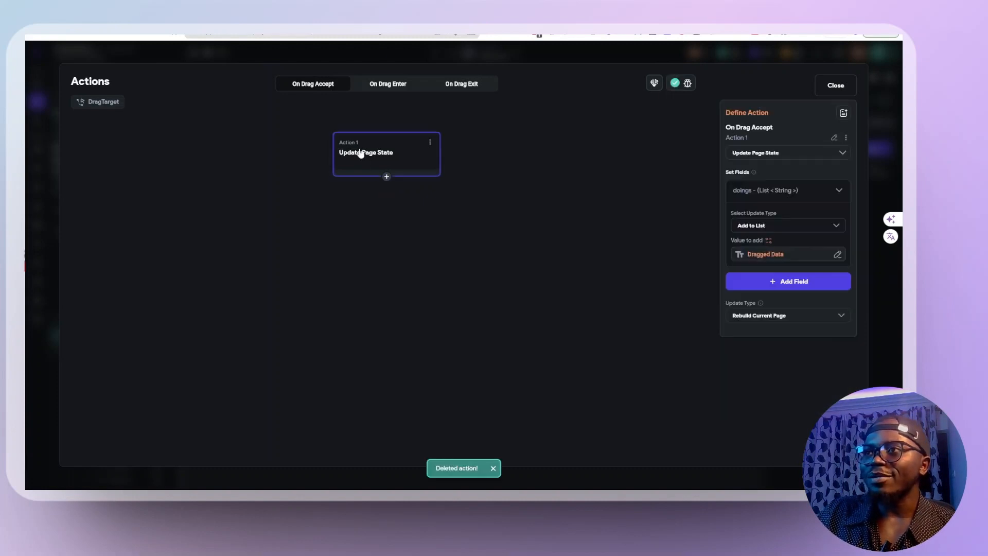
{"action": "left_click", "coordinate": [787, 288]}
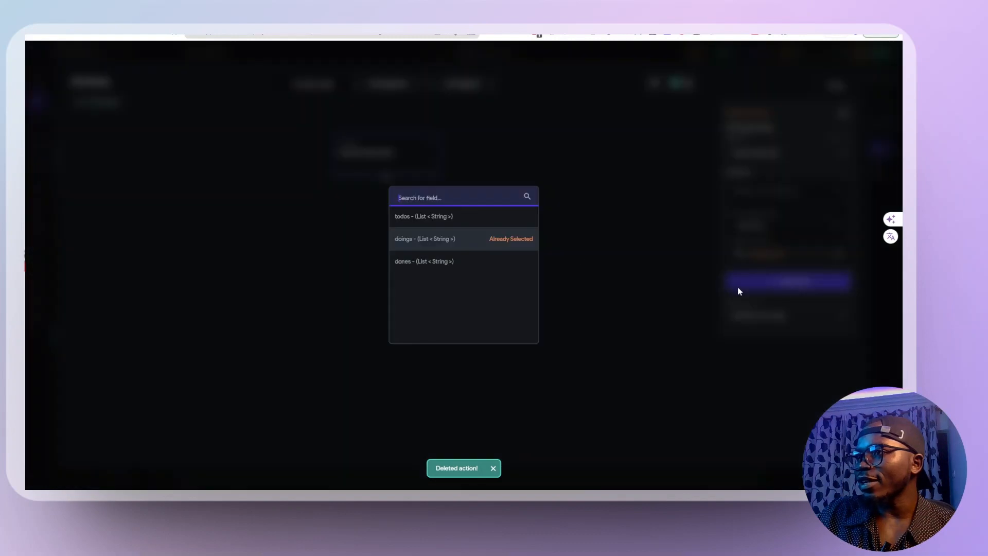
{"action": "left_click", "coordinate": [425, 218]}
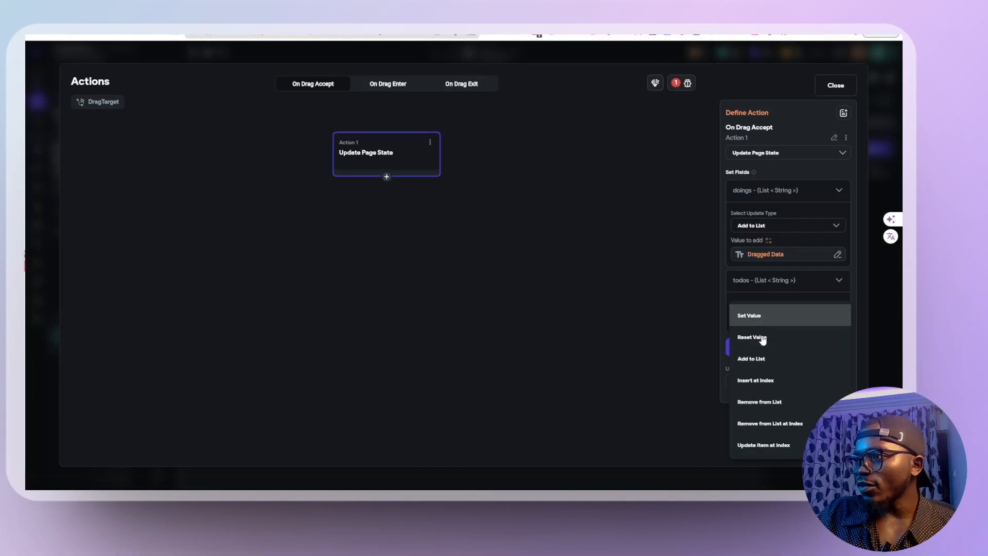
{"action": "left_click", "coordinate": [772, 404]}
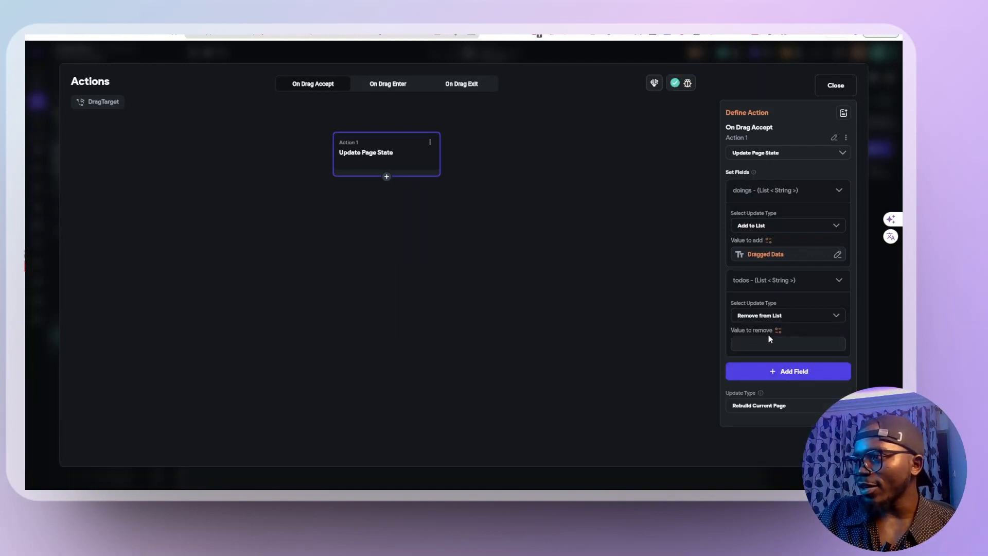
{"action": "left_click", "coordinate": [776, 335]}
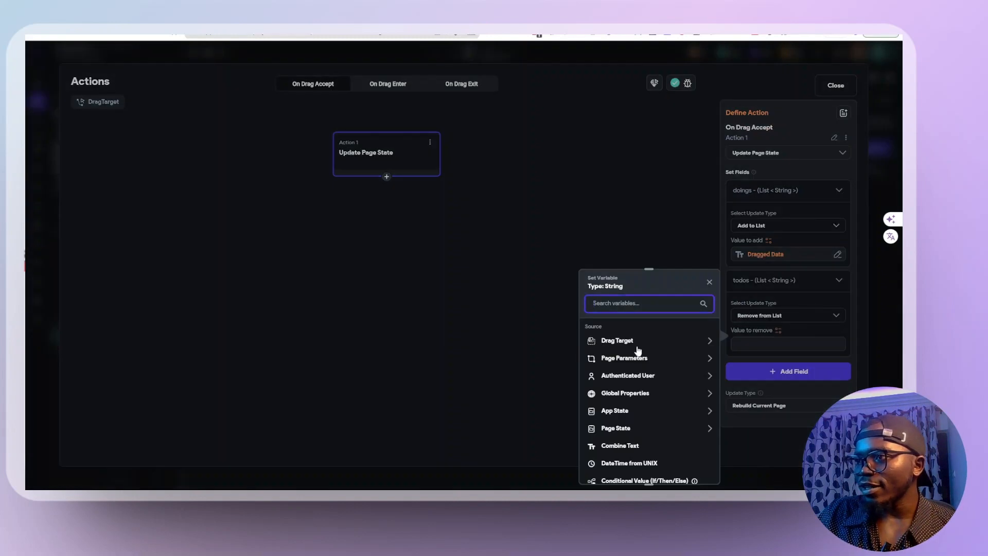
{"action": "left_click", "coordinate": [626, 341]}
{"action": "left_click", "coordinate": [617, 371]}
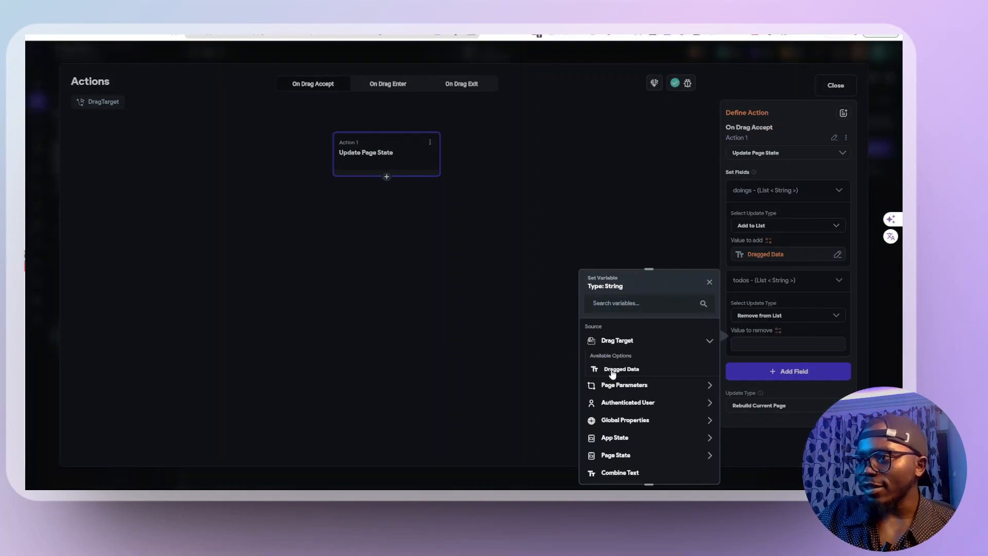
{"action": "left_click", "coordinate": [560, 240]}
{"action": "left_click", "coordinate": [835, 85]}
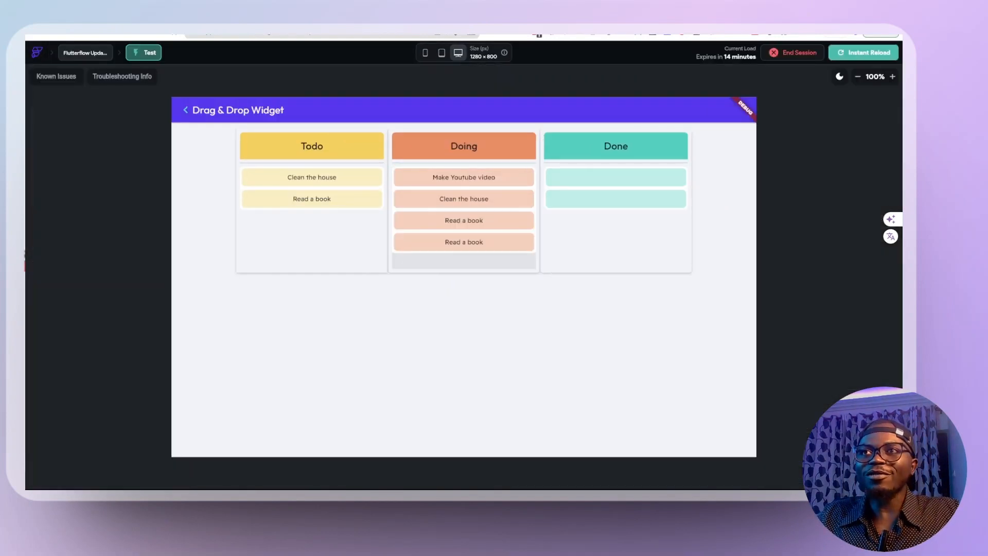
Step: Reload the test session and test moving "Read a book" and "Clean the house" from Todo to the Doing drop zone
{"action": "left_click", "coordinate": [858, 54]}
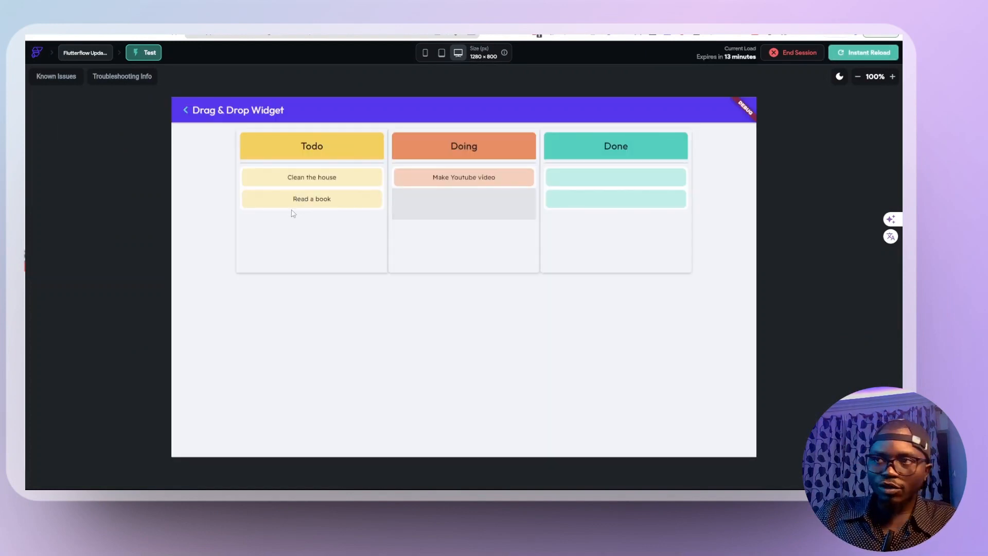
{"action": "left_click_drag", "start_coordinate": [299, 200], "coordinate": [473, 211]}
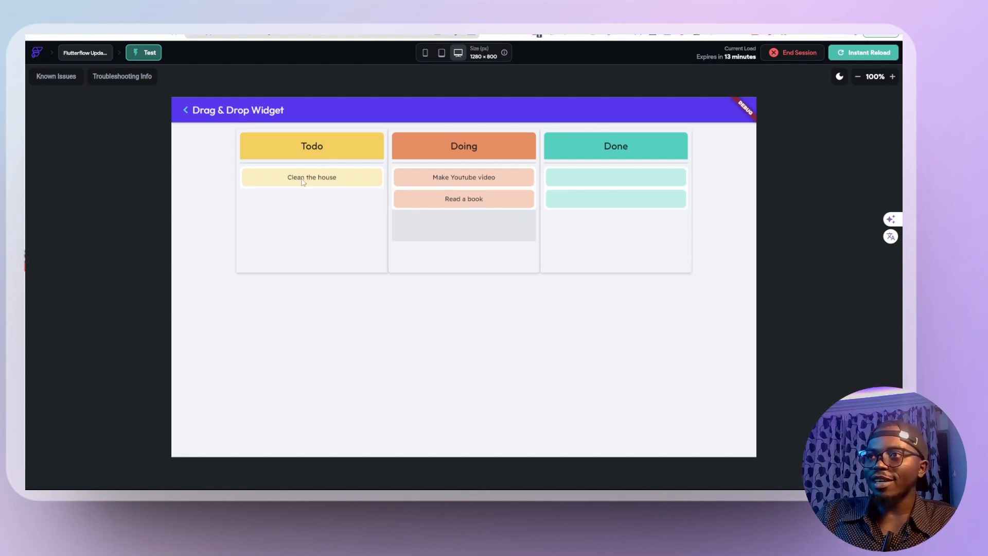
{"action": "left_click_drag", "start_coordinate": [303, 182], "coordinate": [371, 223]}
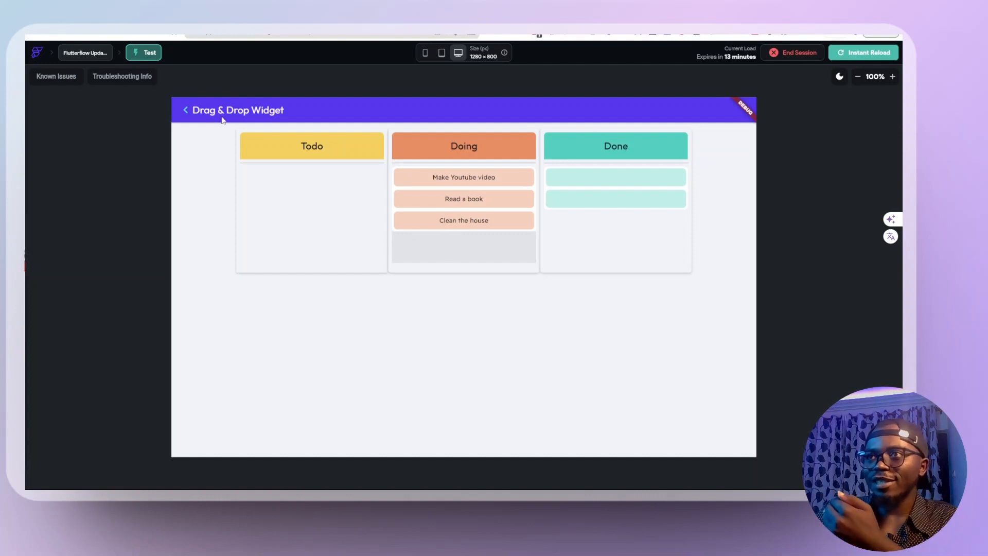
Step: Reopen the Drag & Drop Widget page in the test session and try moving "Clean the house" once more
{"action": "left_click", "coordinate": [186, 111]}
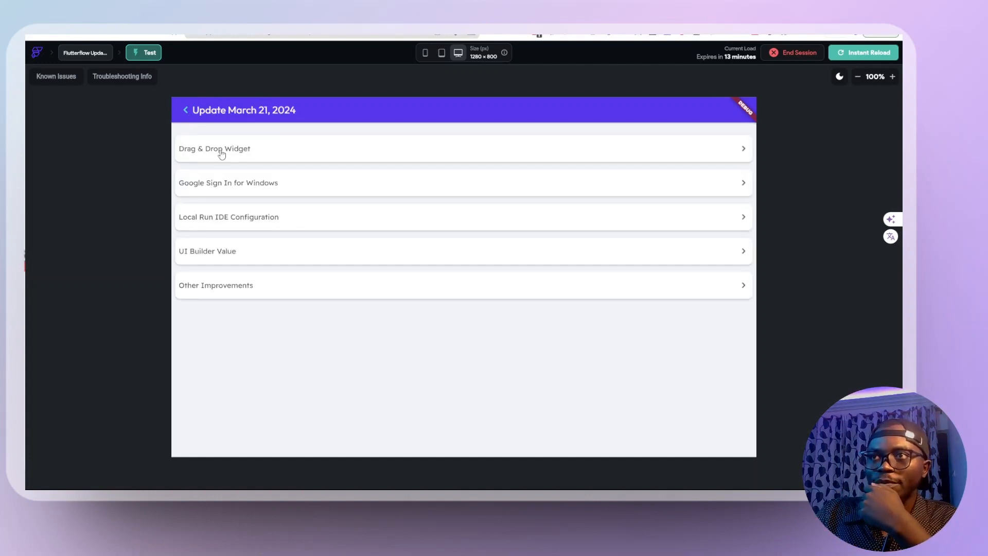
{"action": "left_click", "coordinate": [241, 151]}
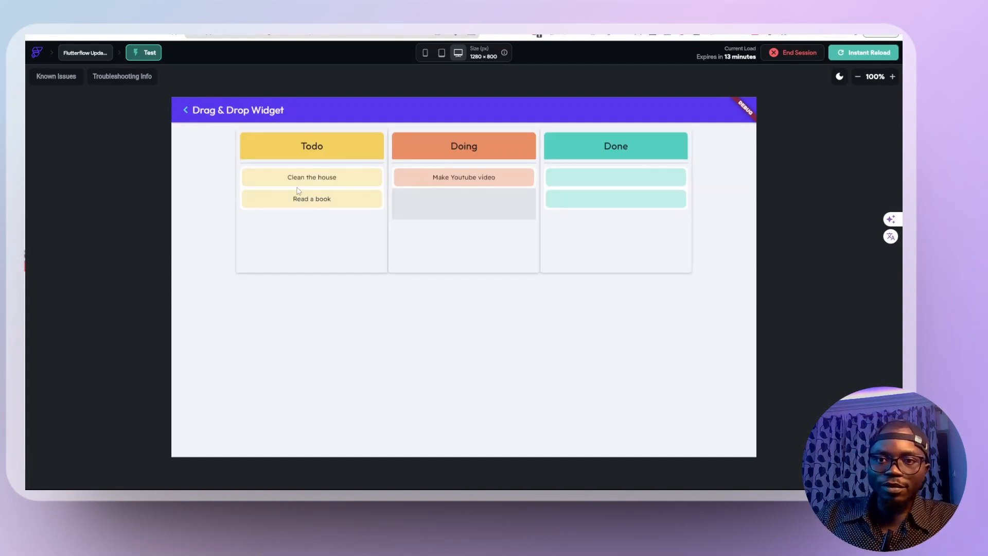
{"action": "left_click_drag", "start_coordinate": [311, 181], "coordinate": [339, 184]}
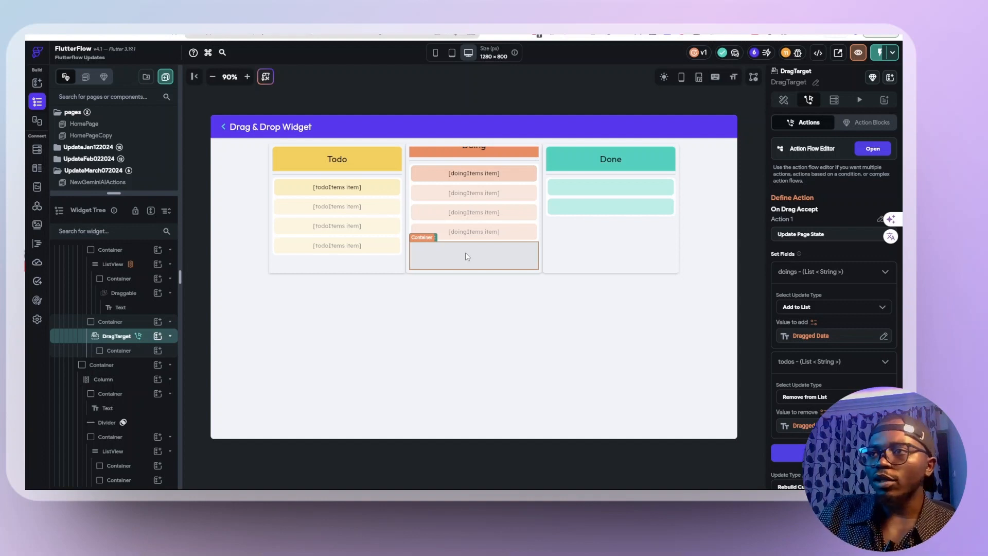
{"action": "left_click", "coordinate": [397, 227]}
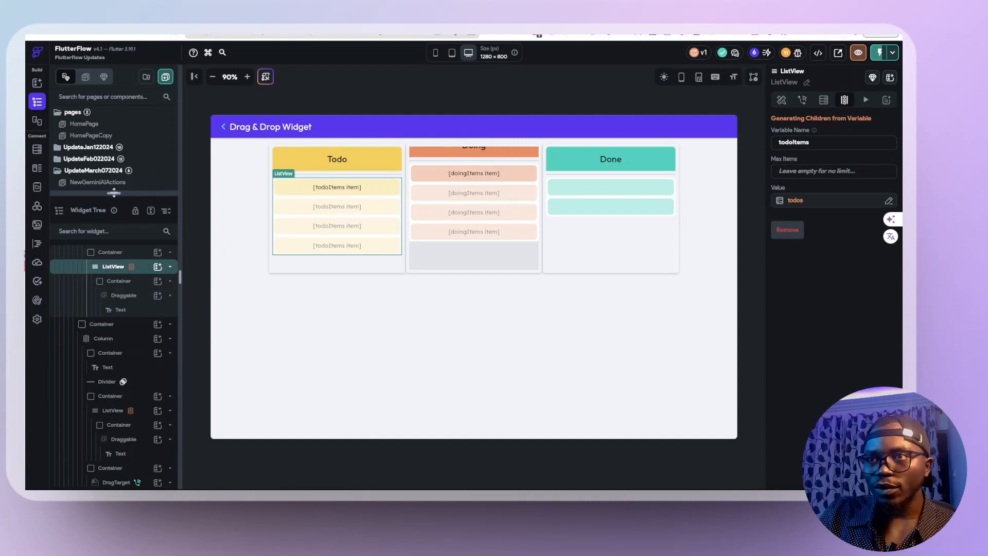
{"action": "left_click_drag", "start_coordinate": [113, 192], "coordinate": [114, 162]}
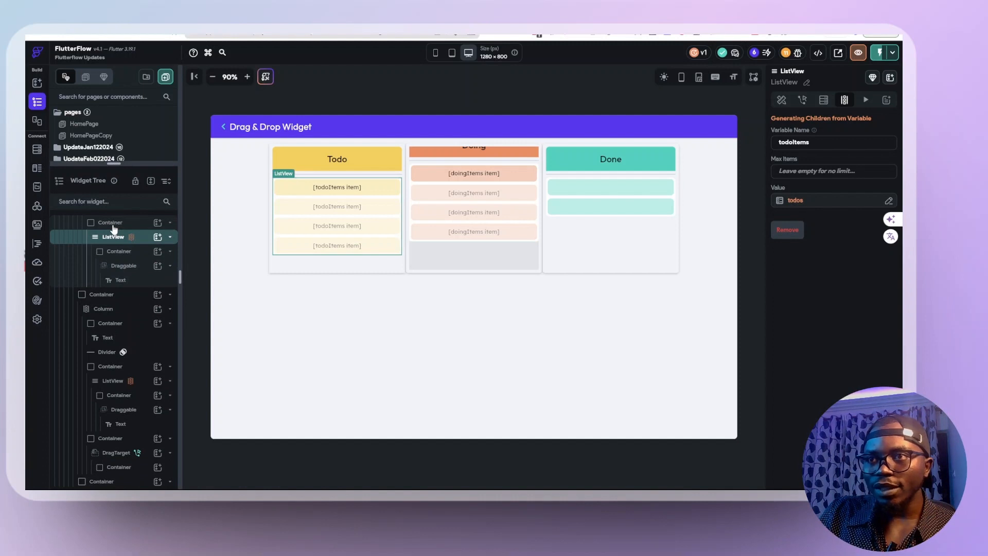
{"action": "left_click", "coordinate": [113, 227]}
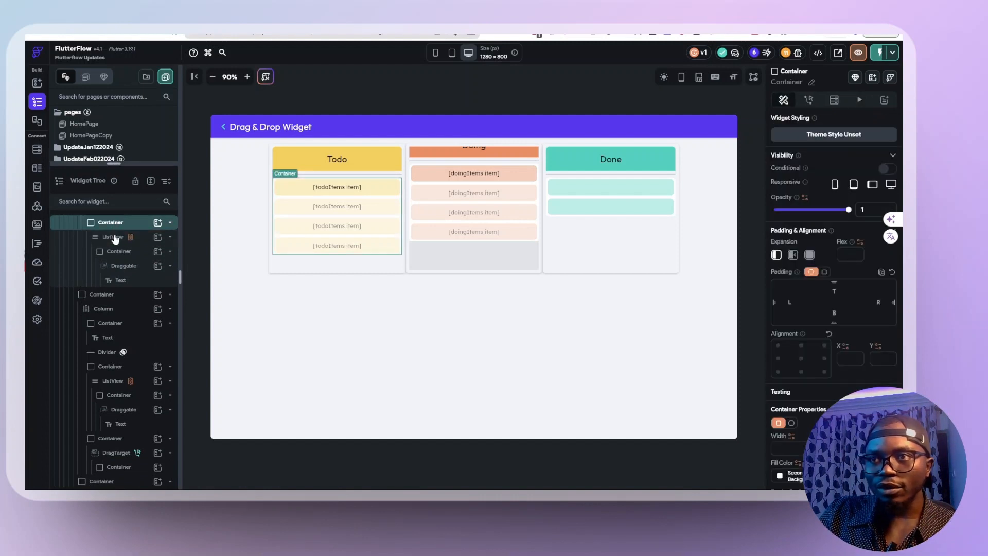
{"action": "left_click", "coordinate": [114, 238]}
{"action": "right_click", "coordinate": [114, 237]}
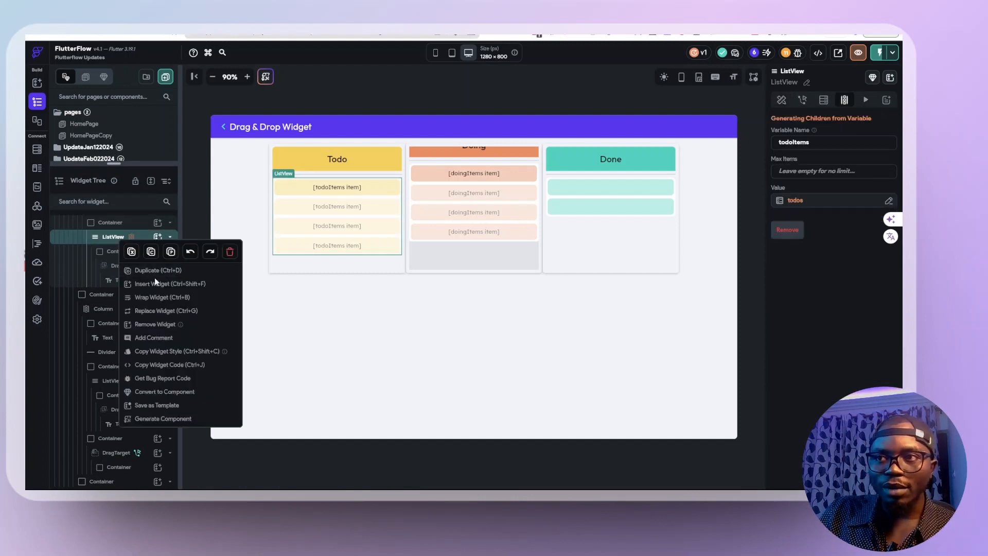
{"action": "left_click", "coordinate": [158, 296]}
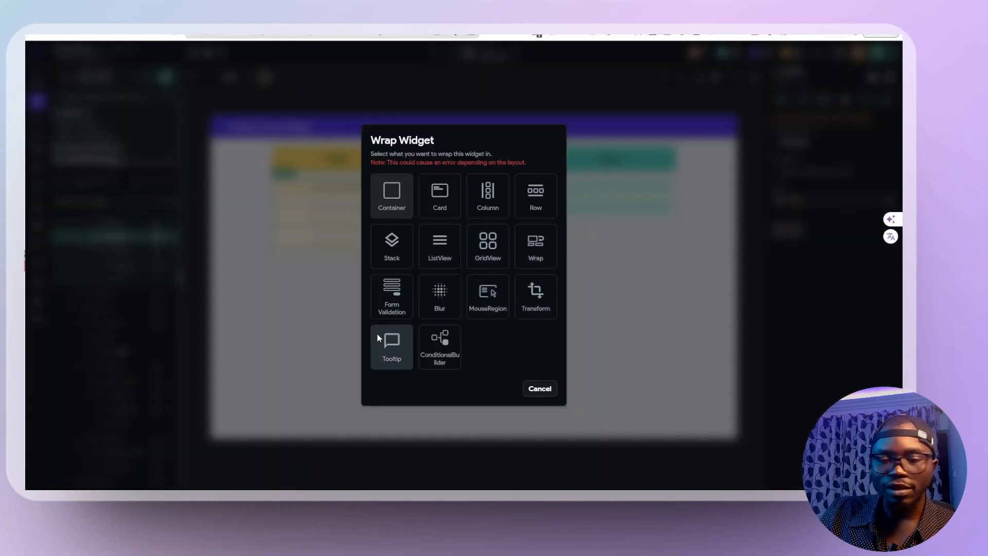
{"action": "left_click", "coordinate": [547, 391]}
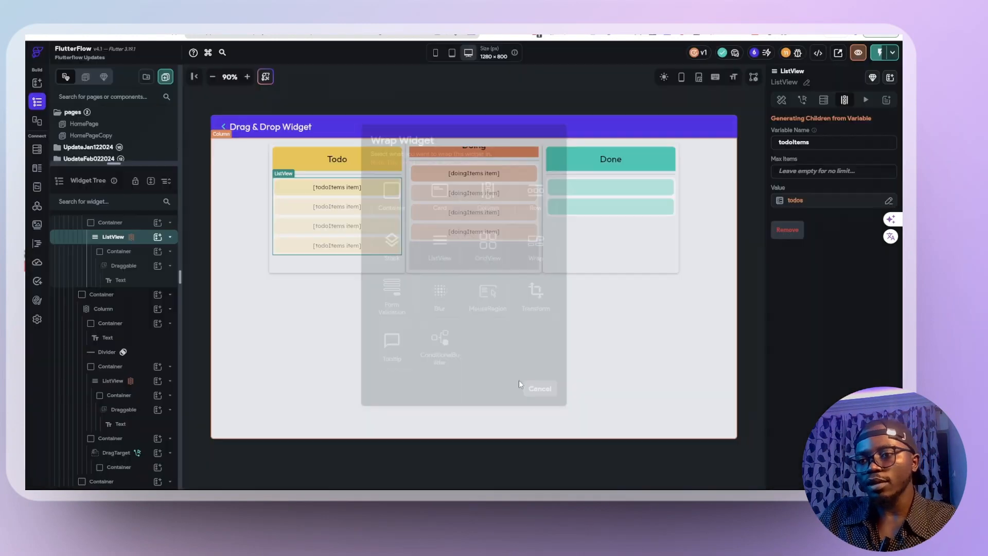
Step: Cut the ListView out of the Todo column's items container, set the emptied container's width to inf and adjust its height
{"action": "right_click", "coordinate": [106, 236]}
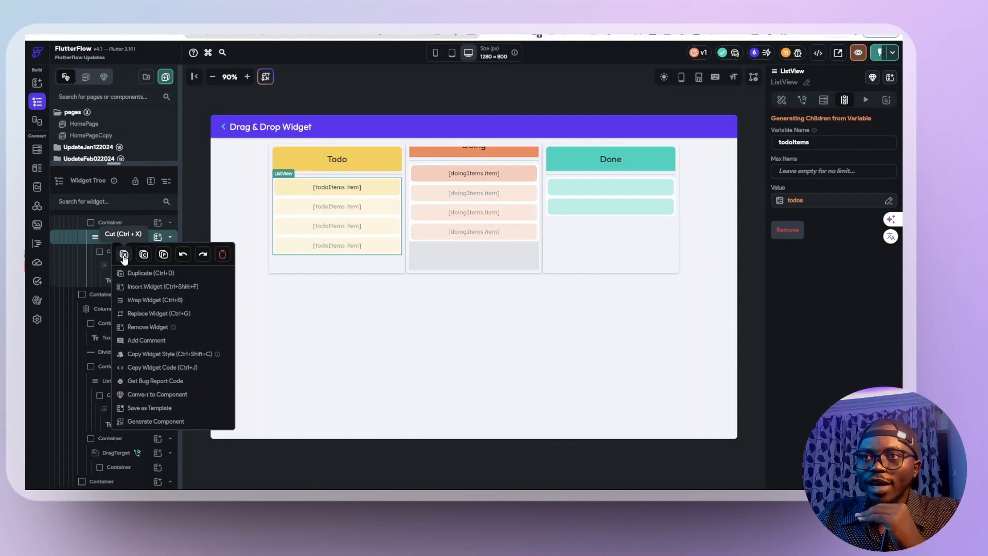
{"action": "left_click", "coordinate": [124, 254]}
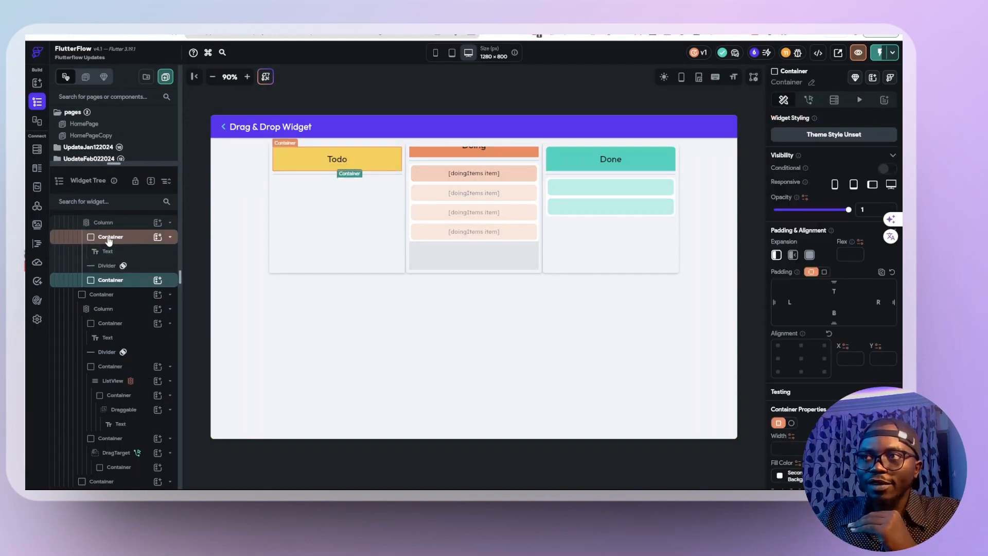
{"action": "left_click", "coordinate": [108, 238]}
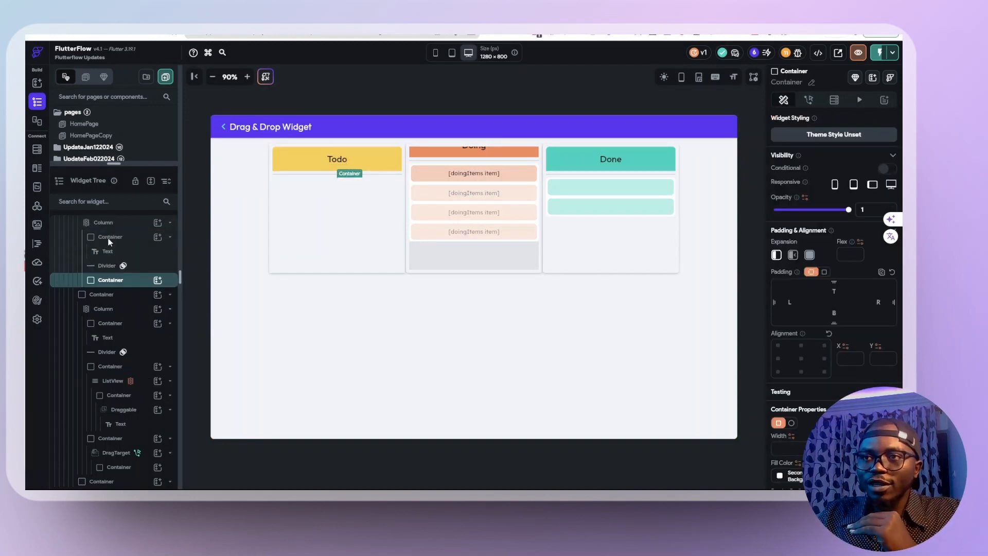
{"action": "left_click", "coordinate": [108, 280]}
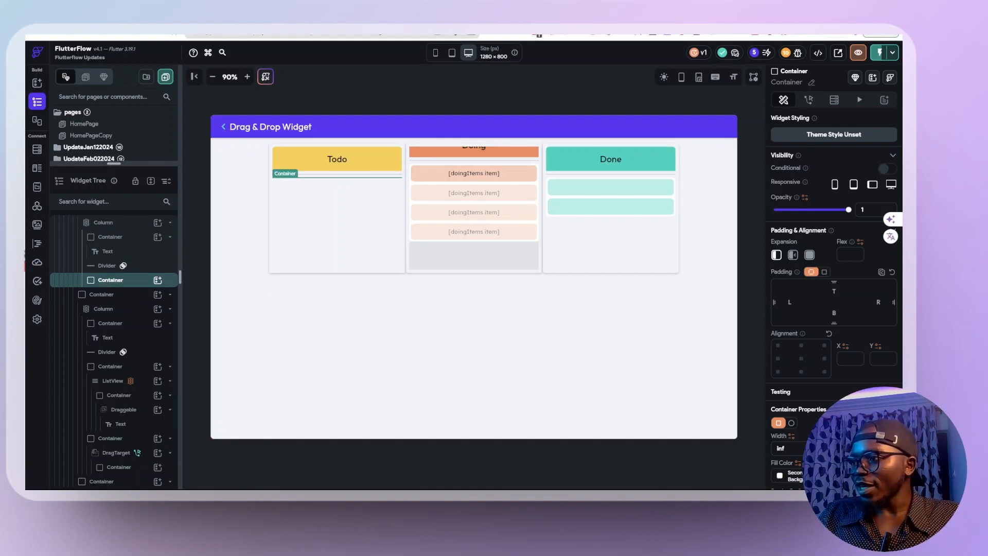
{"action": "scroll", "coordinate": [833, 309], "scroll_direction": "down", "scroll_amount": 3}
{"action": "left_click", "coordinate": [857, 313]}
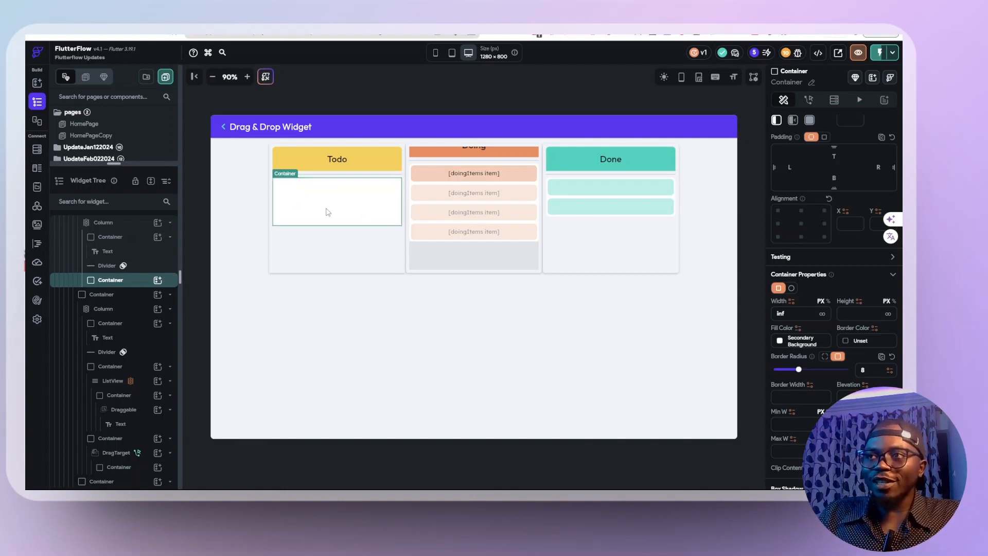
Step: Insert a DragTarget widget into the emptied container below the Todo column's divider
{"action": "left_click", "coordinate": [158, 281]}
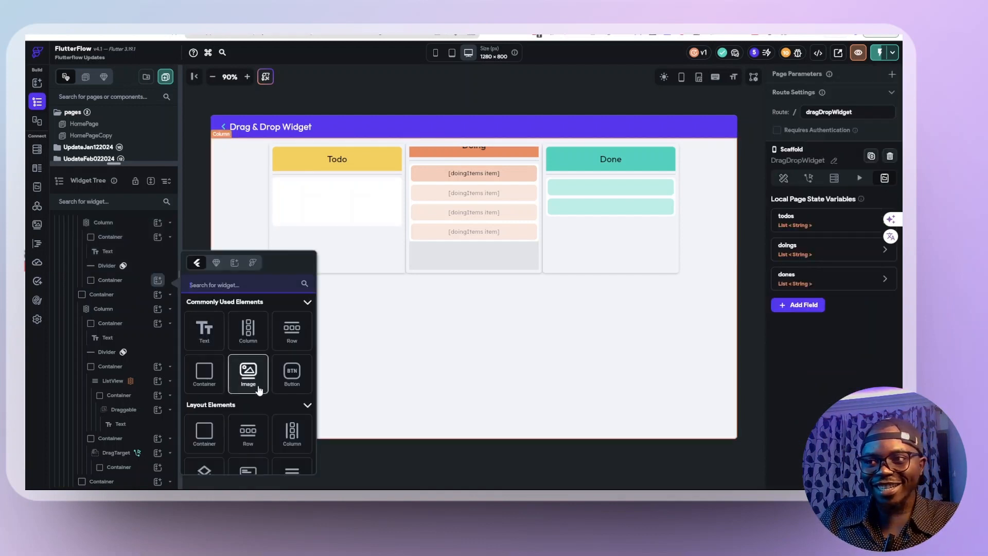
{"action": "scroll", "coordinate": [257, 391], "scroll_direction": "down", "scroll_amount": 3}
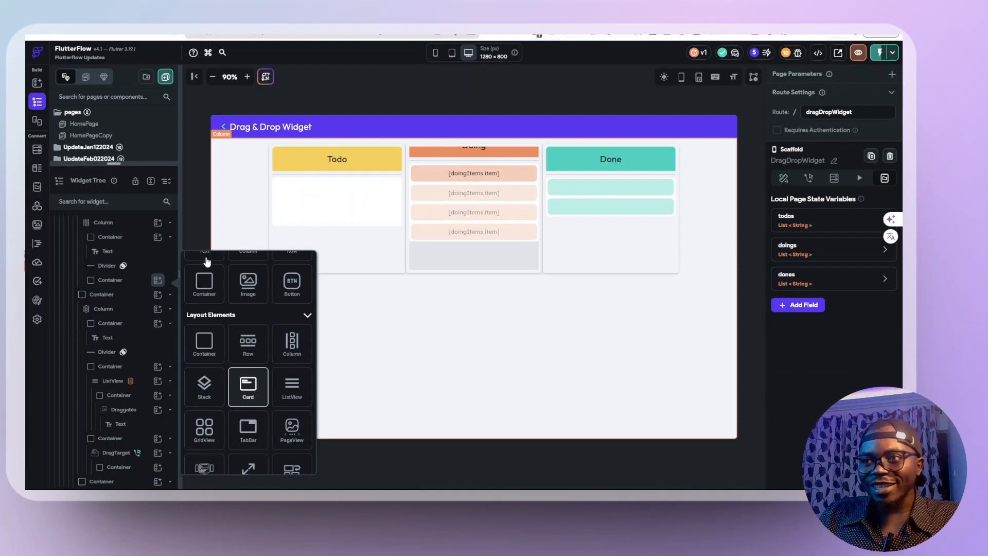
{"action": "scroll", "coordinate": [216, 288], "scroll_direction": "up", "scroll_amount": 2}
{"action": "type", "text": "drag"}
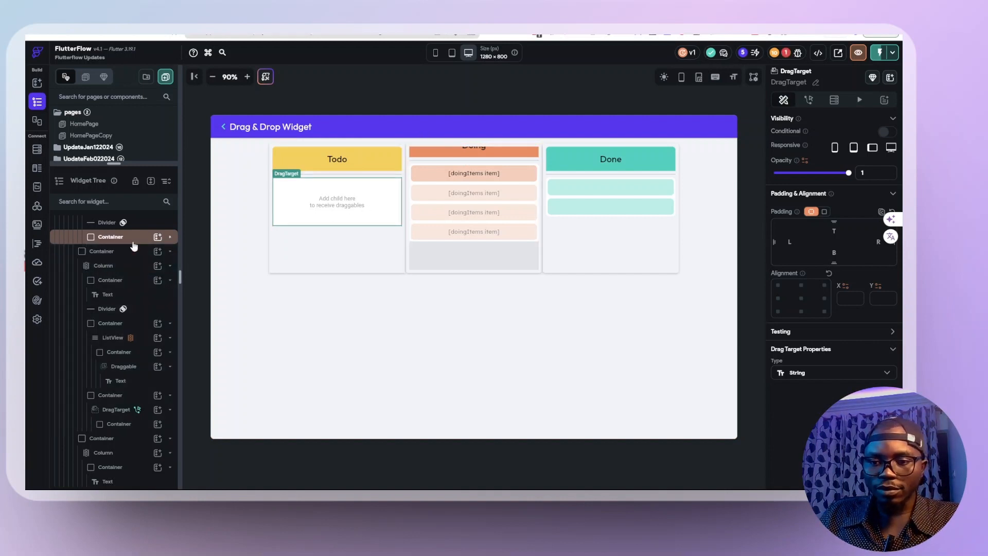
Step: Paste the cut ListView as the child of the Todo column's new DragTarget
{"action": "left_click", "coordinate": [170, 237]}
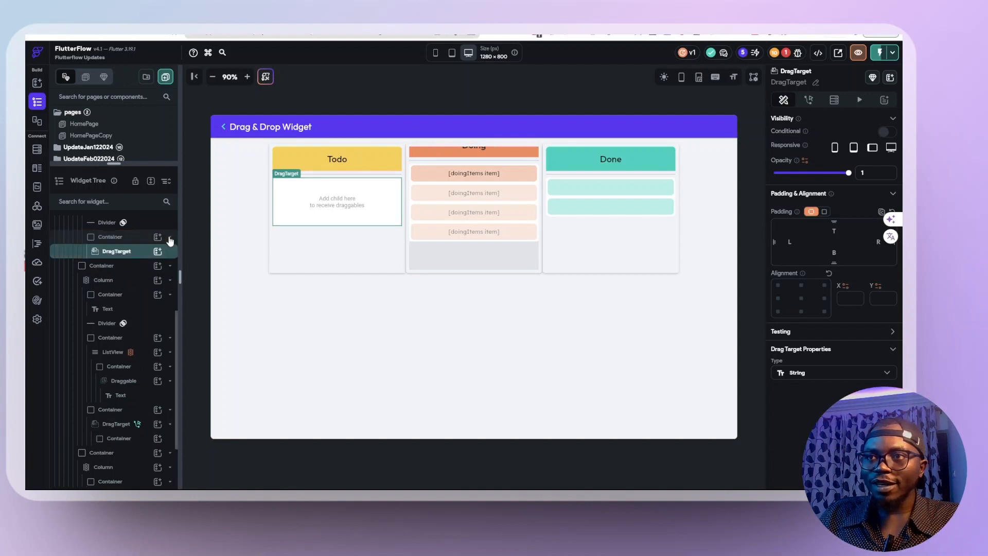
{"action": "right_click", "coordinate": [133, 252]}
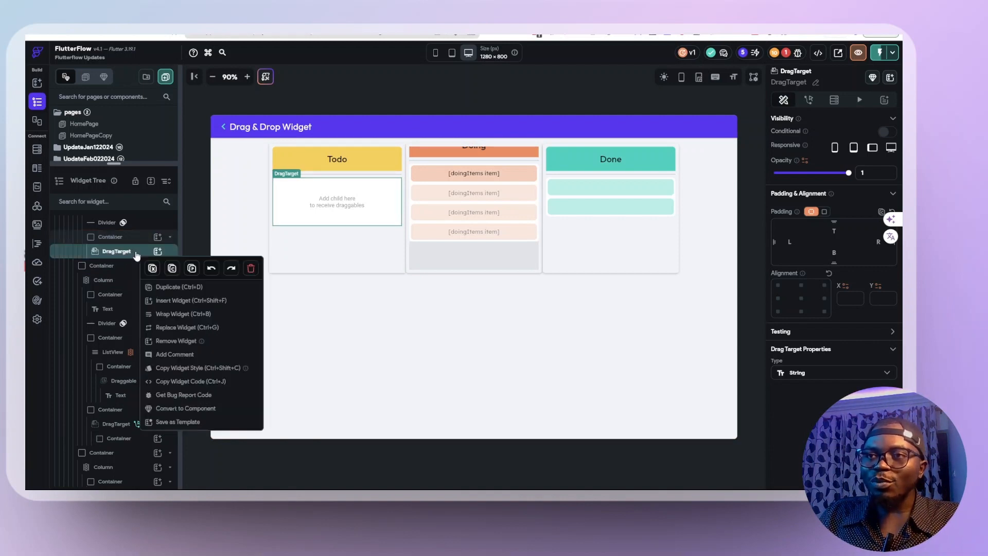
{"action": "left_click", "coordinate": [193, 269]}
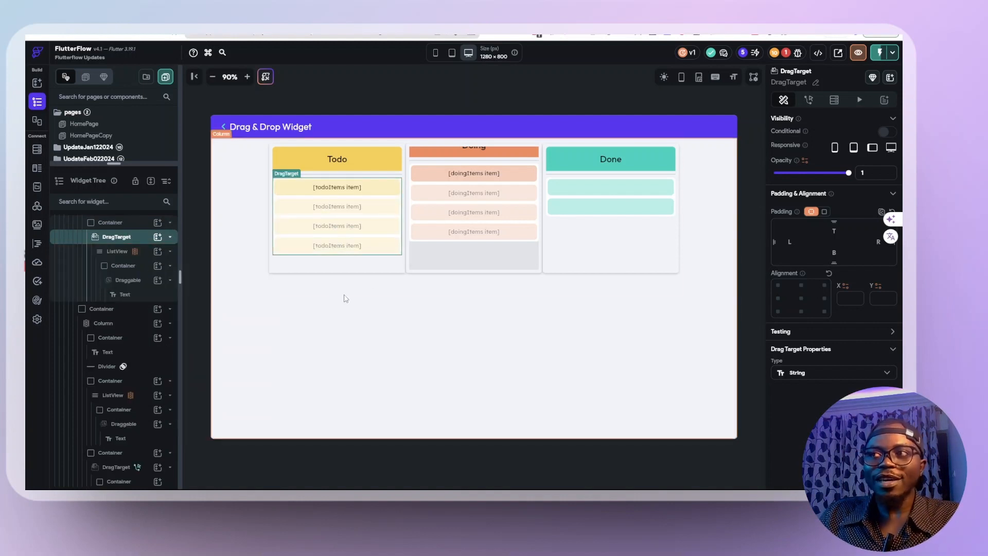
Step: Give the Todo ListView inside the DragTarget a uniform padding of 6 on all sides
{"action": "left_click", "coordinate": [110, 253]}
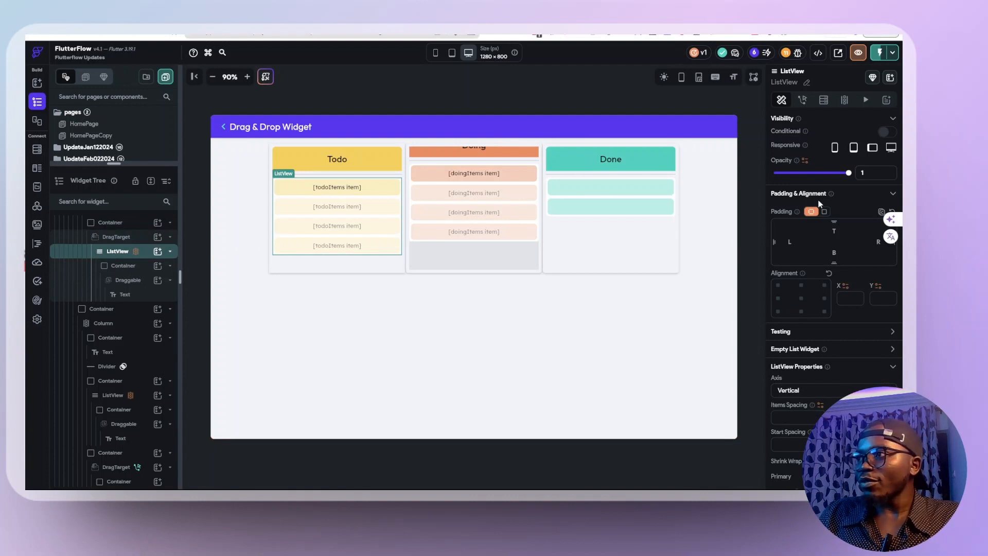
{"action": "left_click", "coordinate": [823, 211]}
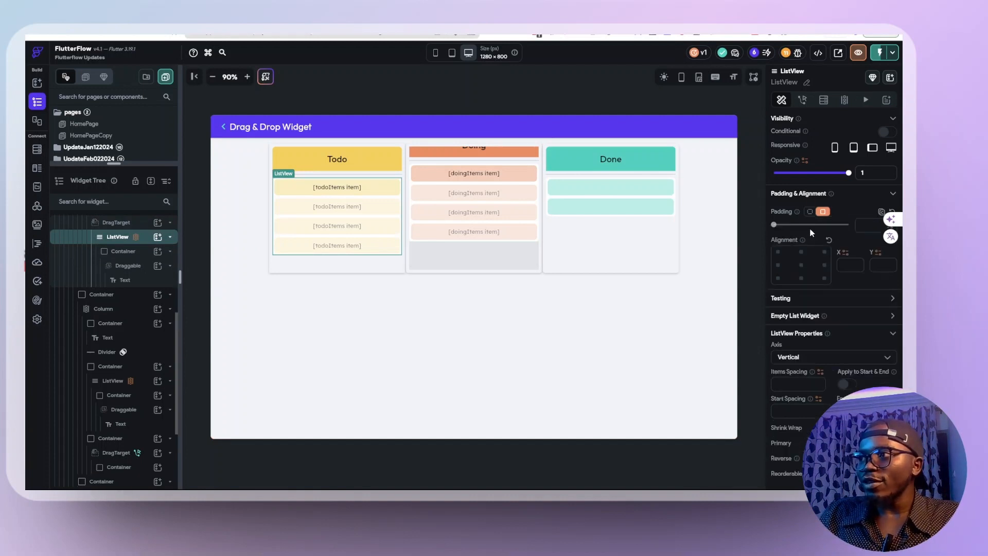
{"action": "left_click", "coordinate": [795, 226]}
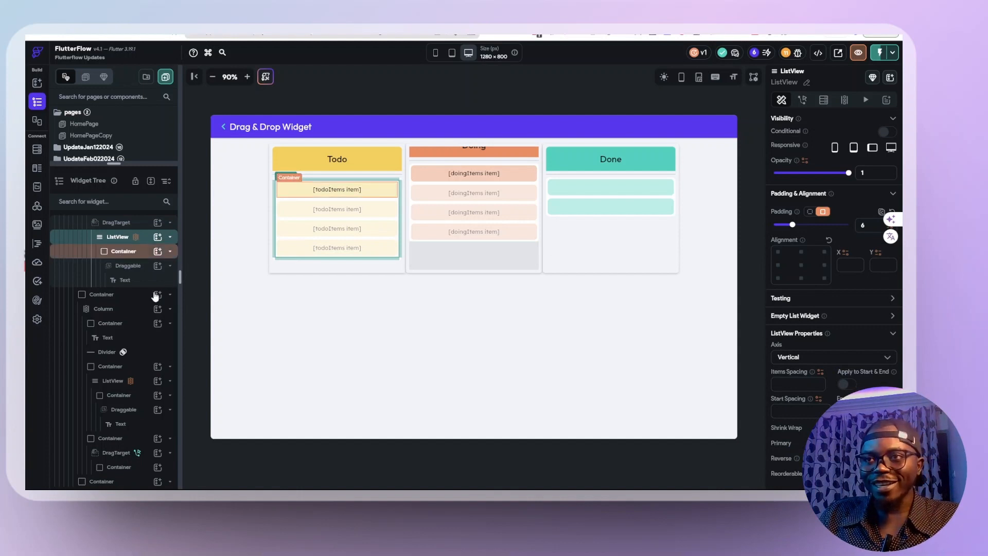
Step: Add an On Drag Accept action of type Update Page State to the Todo column's DragTarget
{"action": "left_click", "coordinate": [122, 224]}
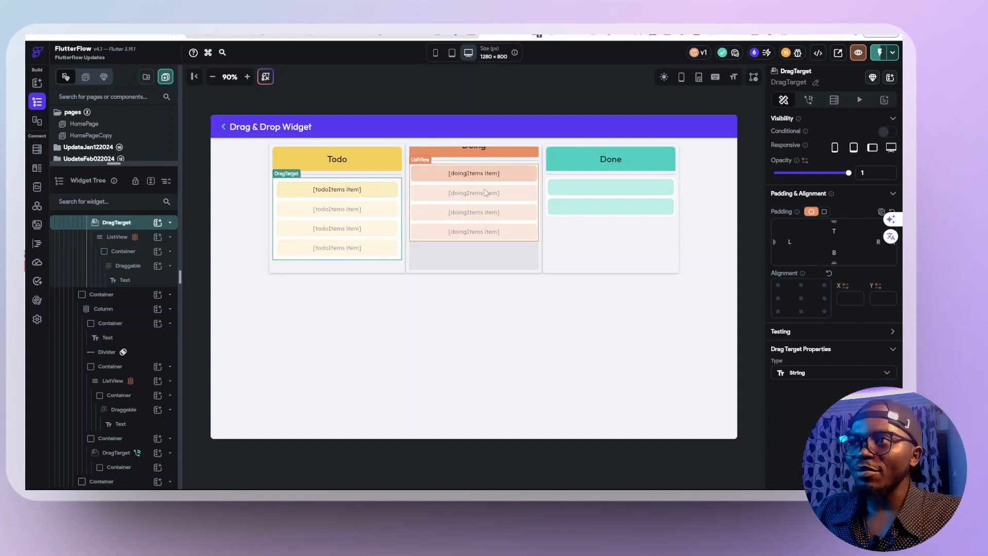
{"action": "scroll", "coordinate": [486, 193], "scroll_direction": "up", "scroll_amount": 1}
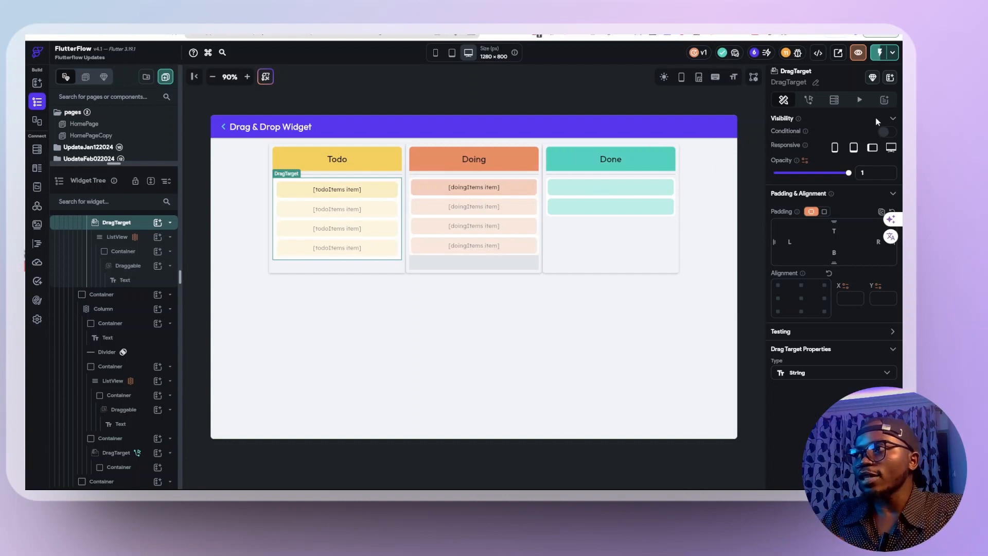
{"action": "left_click", "coordinate": [809, 100]}
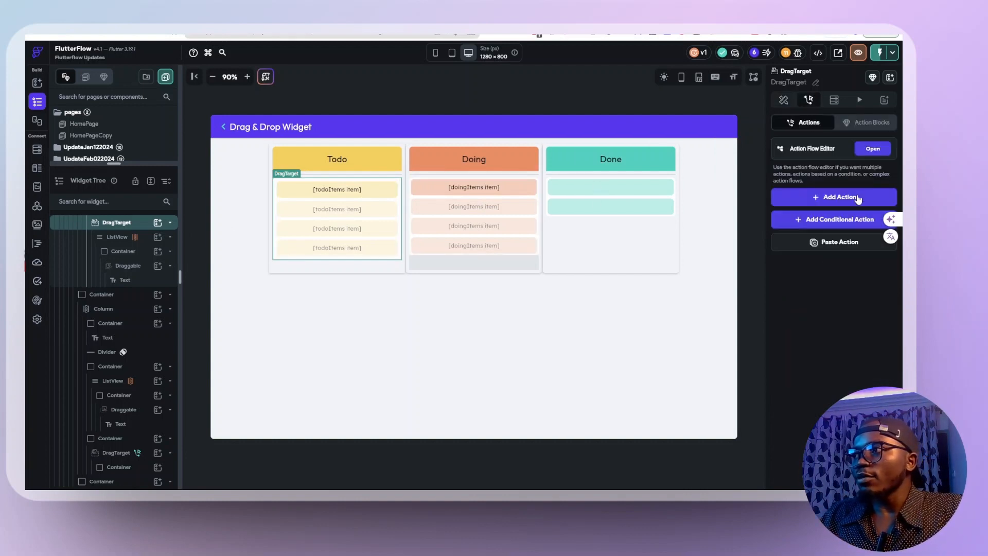
{"action": "left_click", "coordinate": [826, 198]}
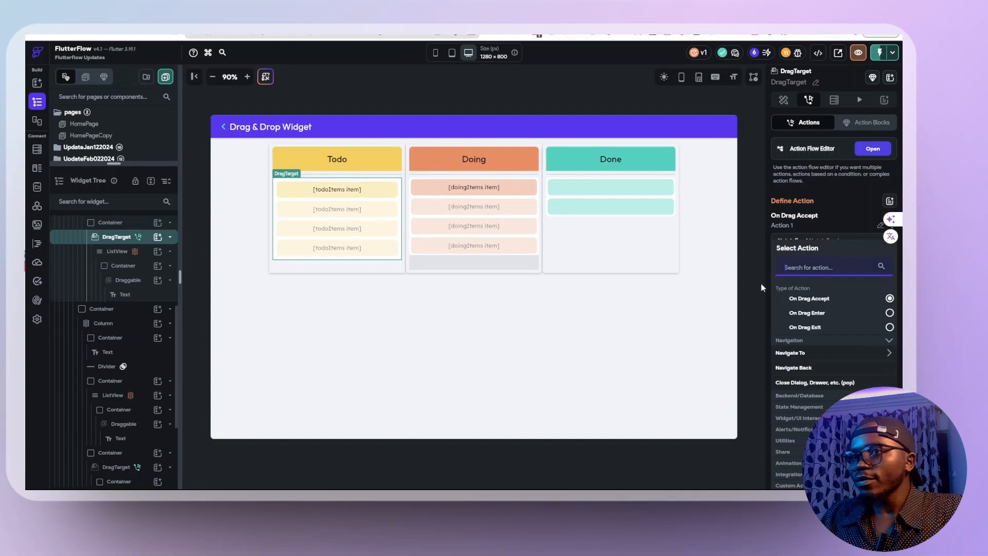
{"action": "left_click", "coordinate": [808, 407]}
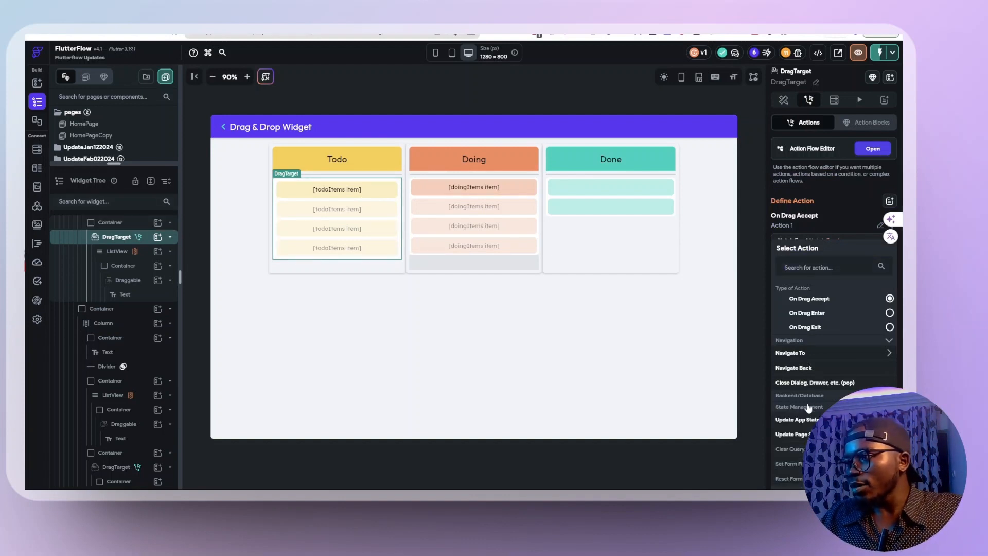
{"action": "left_click", "coordinate": [800, 434]}
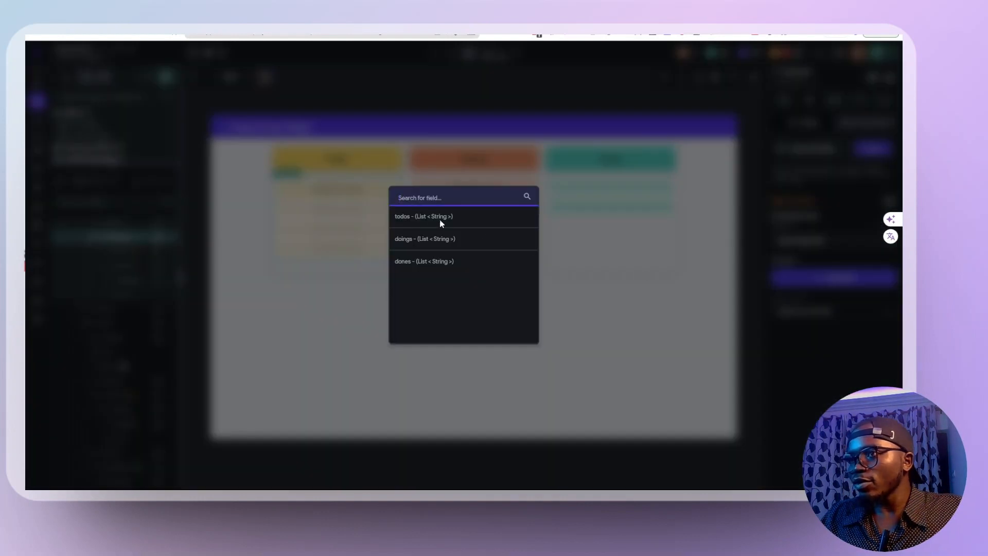
Step: Make the Todo DragTarget's drop action add the Drag Target's Dragged Data to the todos list with Add to List
{"action": "left_click", "coordinate": [416, 219]}
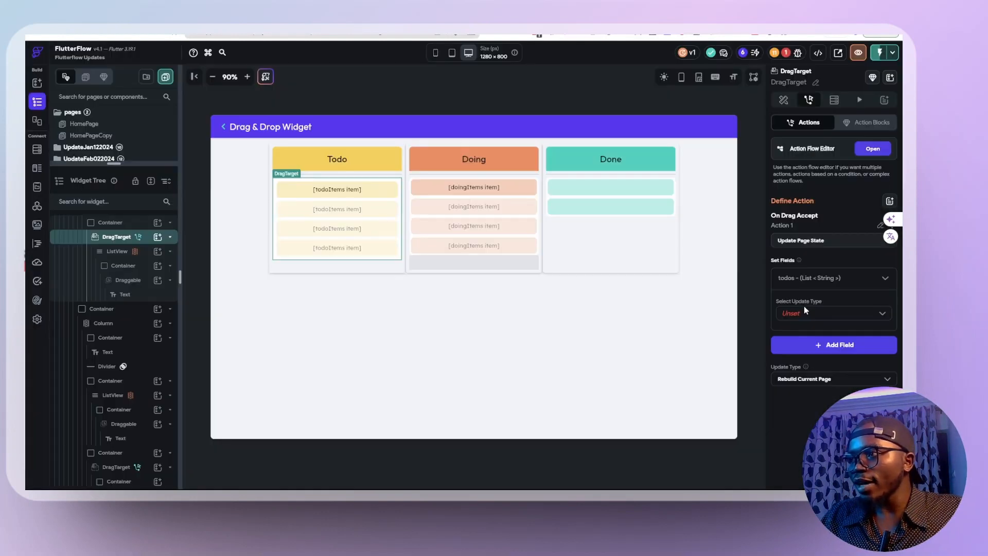
{"action": "left_click", "coordinate": [794, 315]}
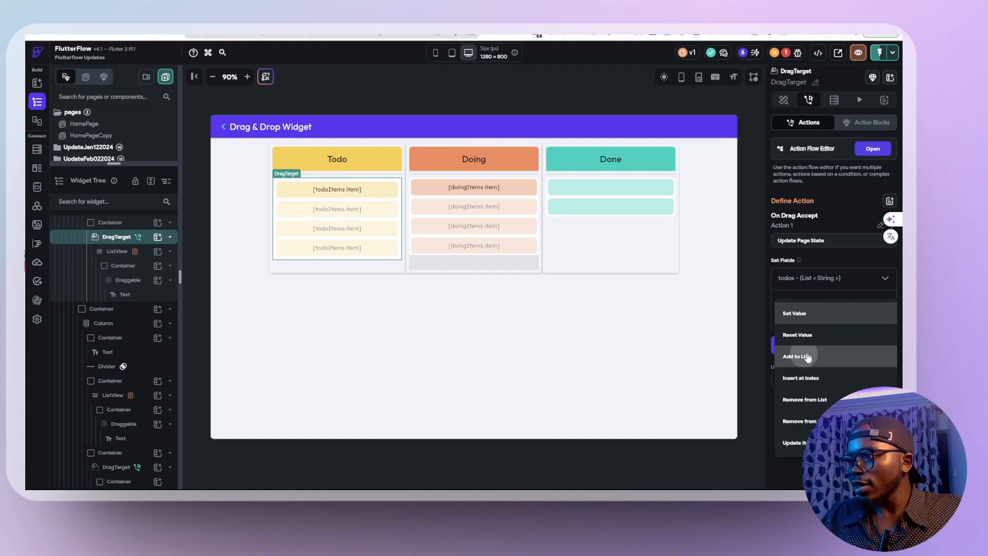
{"action": "left_click", "coordinate": [808, 355]}
{"action": "left_click", "coordinate": [813, 328]}
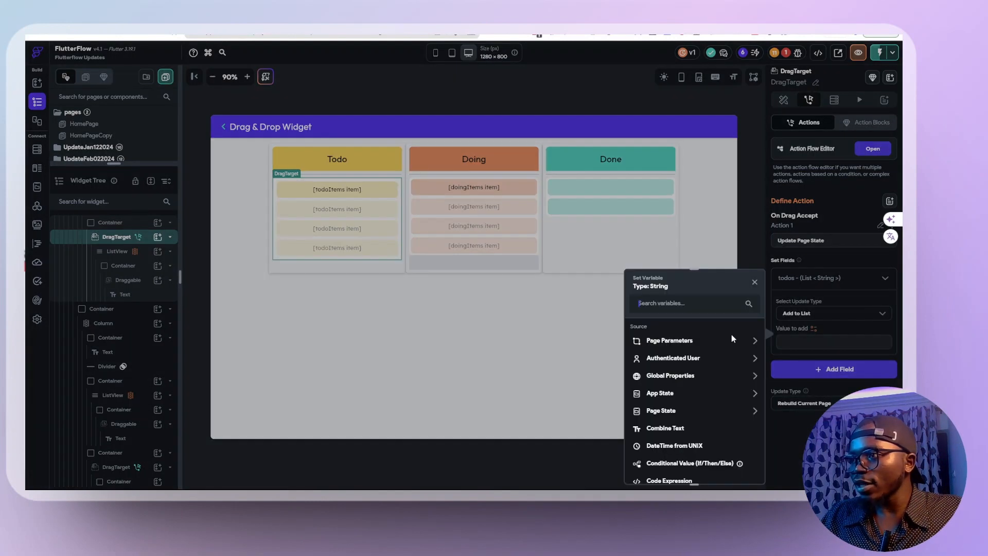
{"action": "left_click", "coordinate": [663, 342]}
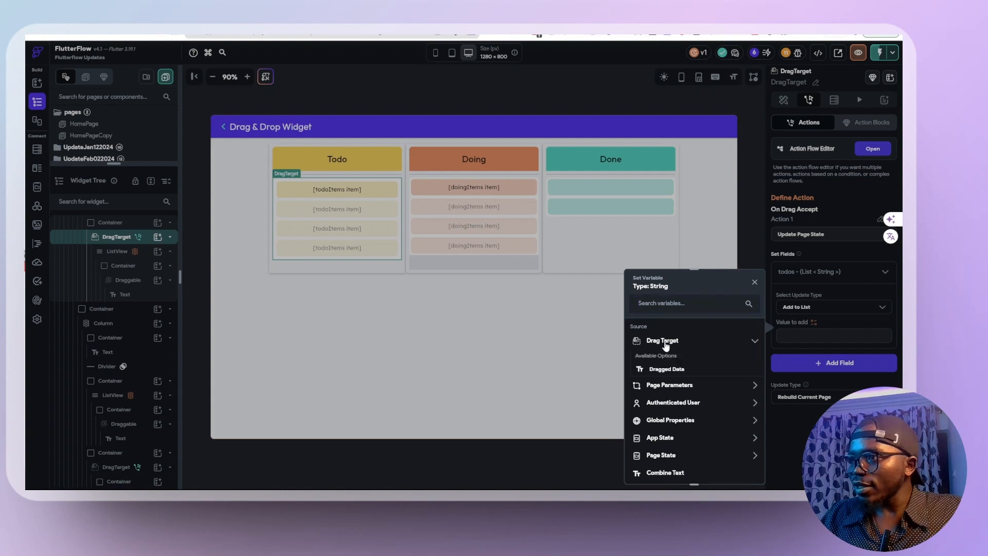
{"action": "left_click", "coordinate": [666, 370]}
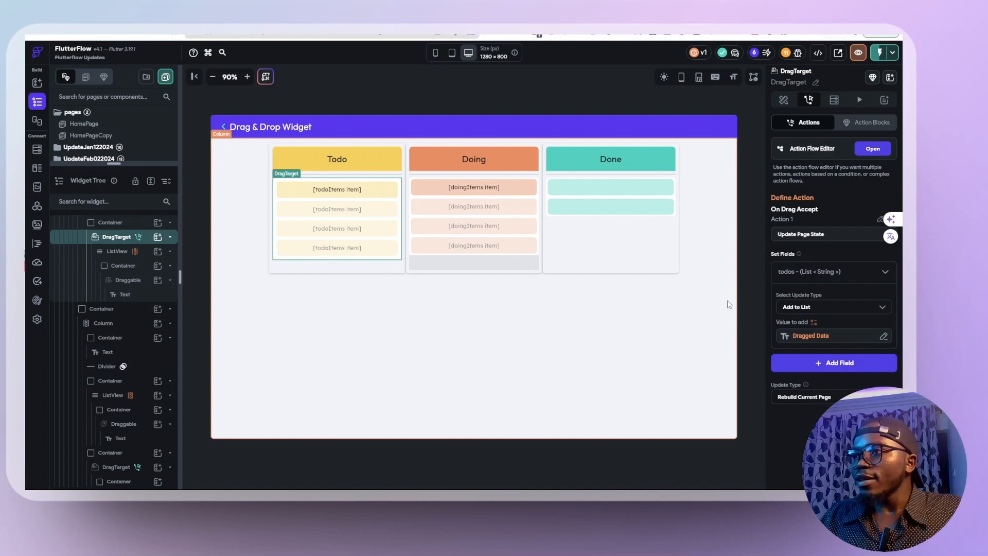
Step: Add the doings field to the same page state update, using Remove from List with the Drag Target's Dragged Data
{"action": "left_click", "coordinate": [819, 364]}
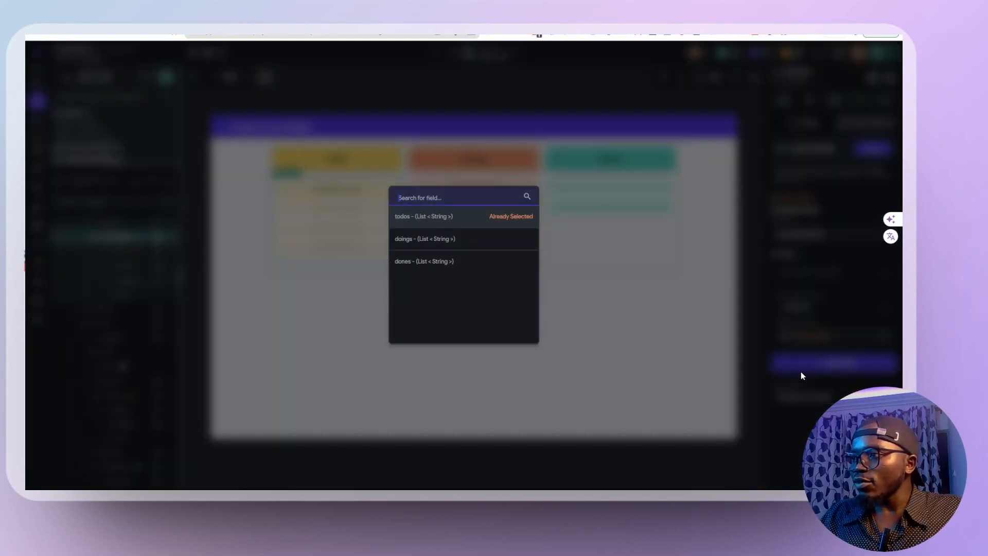
{"action": "left_click", "coordinate": [434, 240]}
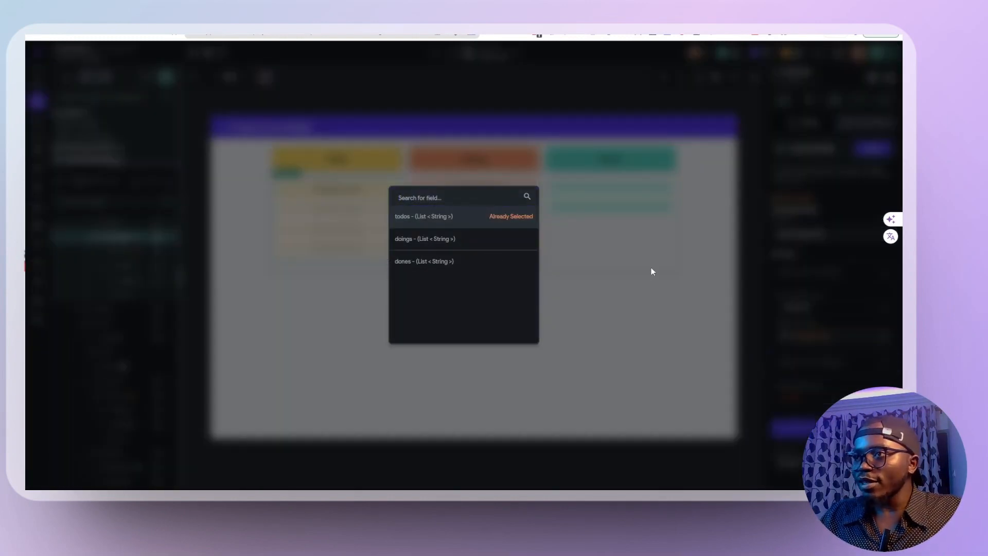
{"action": "left_click", "coordinate": [821, 400]}
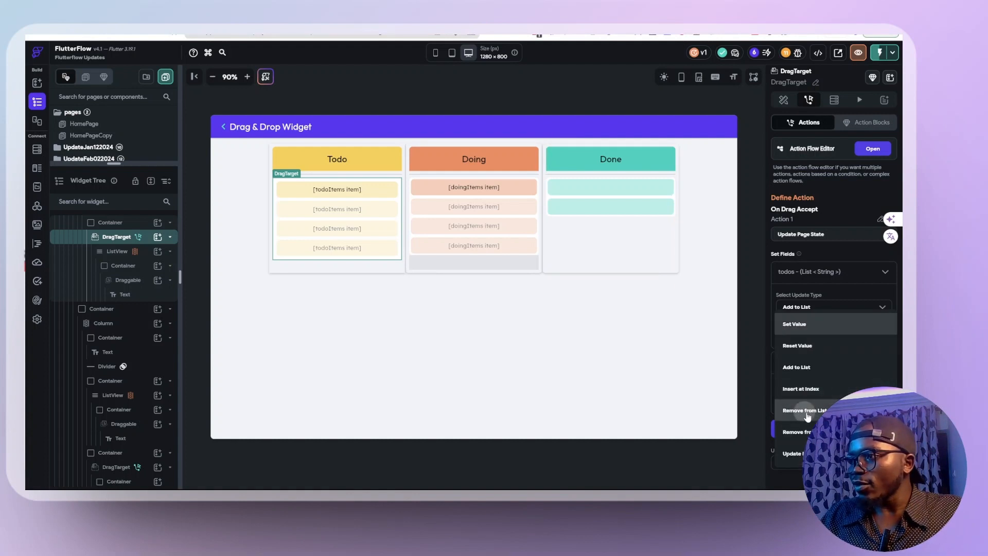
{"action": "left_click", "coordinate": [793, 410]}
{"action": "left_click", "coordinate": [822, 411]}
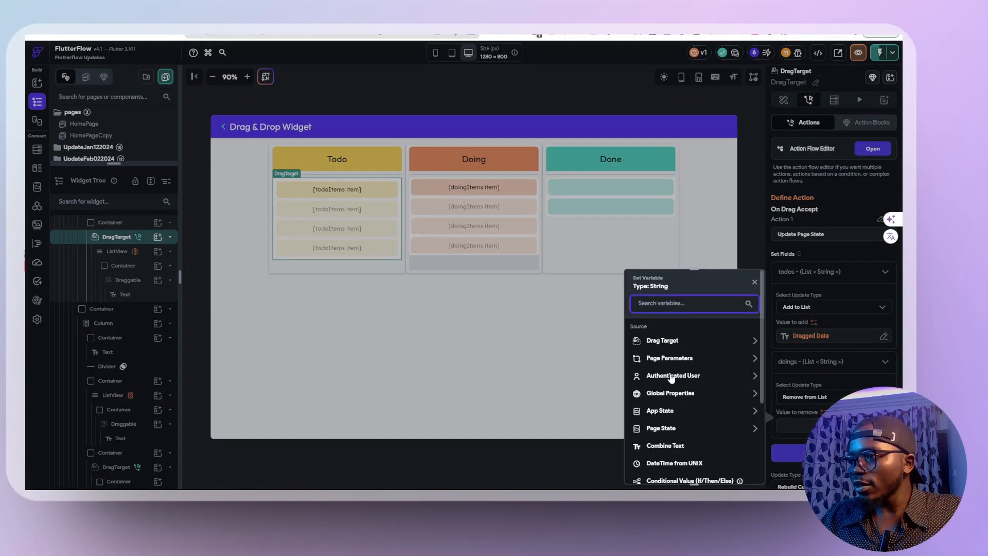
{"action": "left_click", "coordinate": [669, 342]}
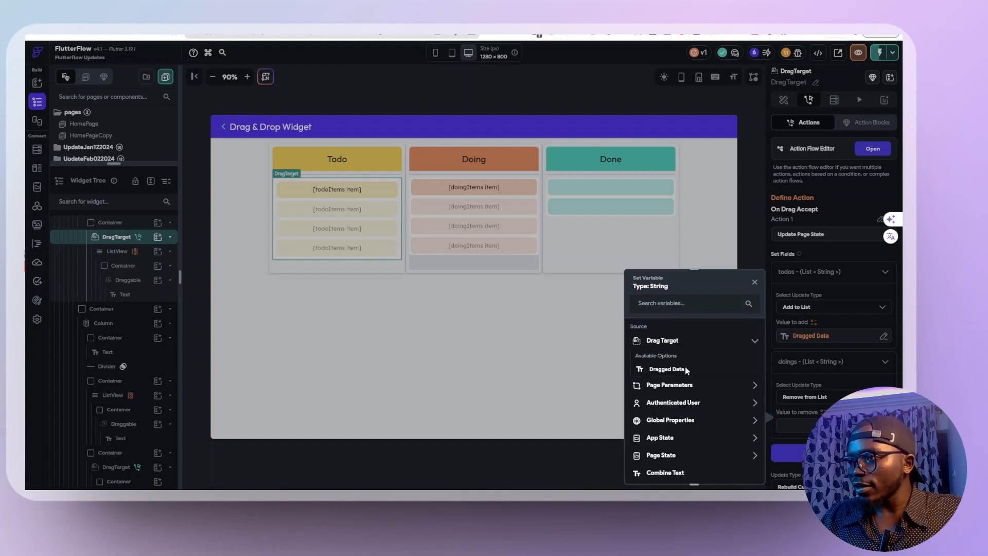
{"action": "left_click", "coordinate": [666, 369]}
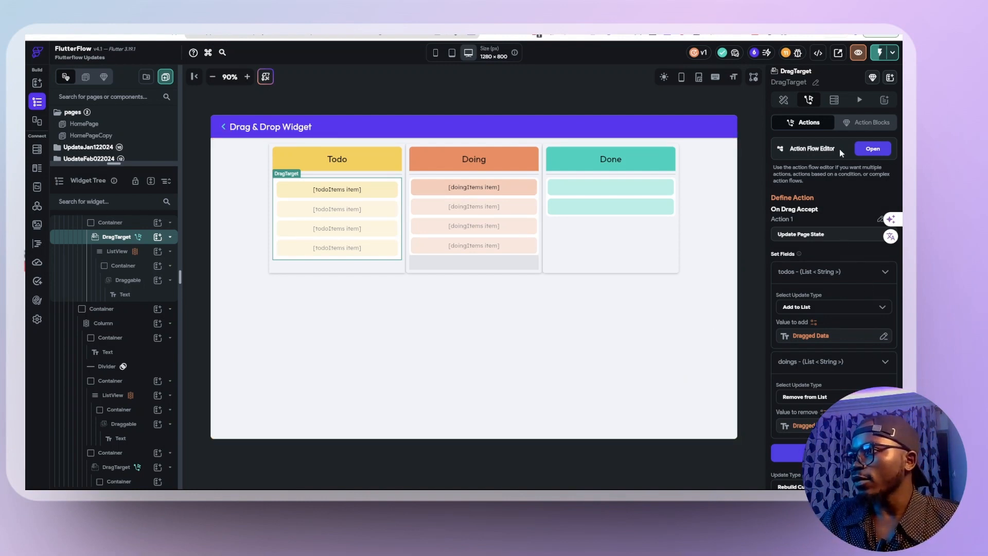
Step: Add the items "Eat" and "Sleep" to the initial value of the page's doings state list
{"action": "left_click", "coordinate": [709, 102]}
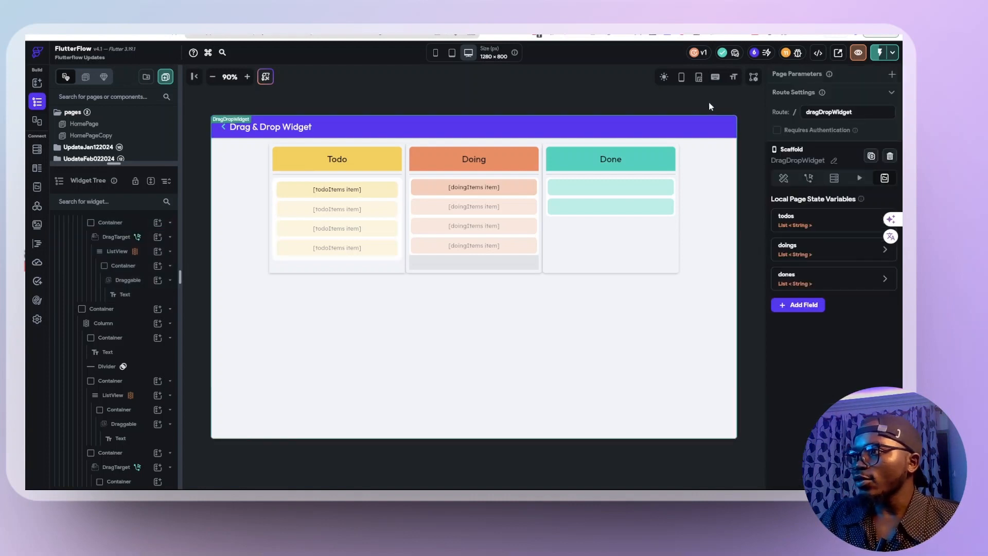
{"action": "left_click", "coordinate": [793, 257]}
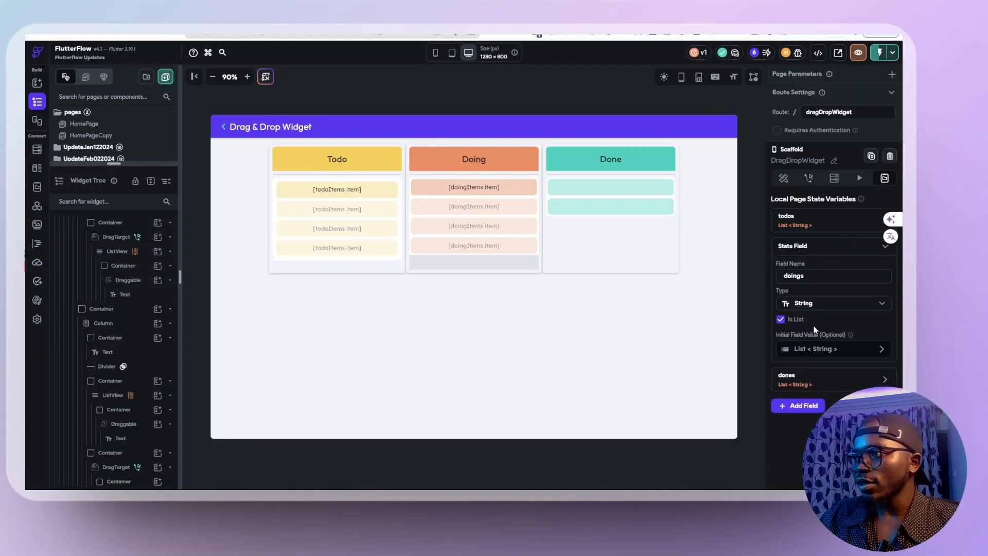
{"action": "left_click", "coordinate": [832, 350]}
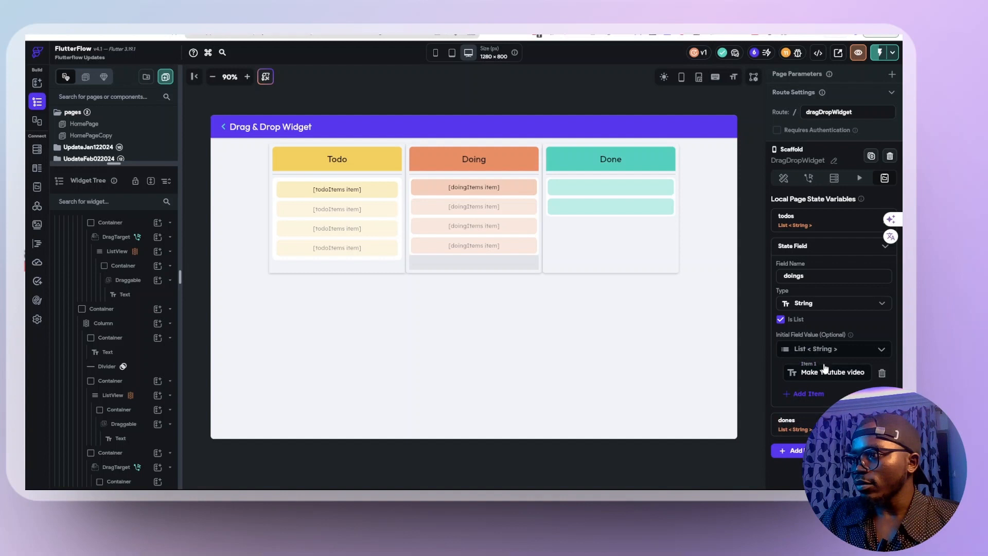
{"action": "left_click", "coordinate": [811, 395]}
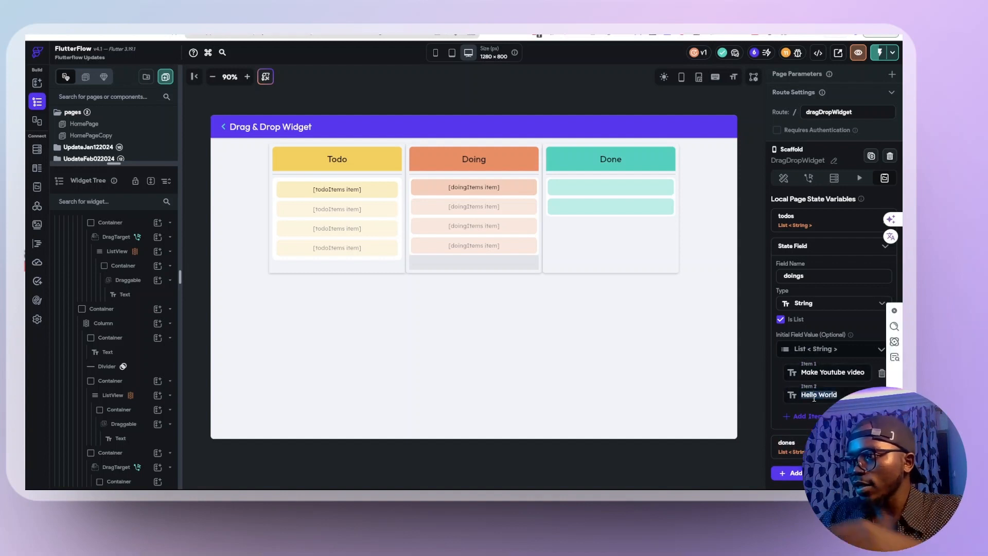
{"action": "type", "text": "Eat"}
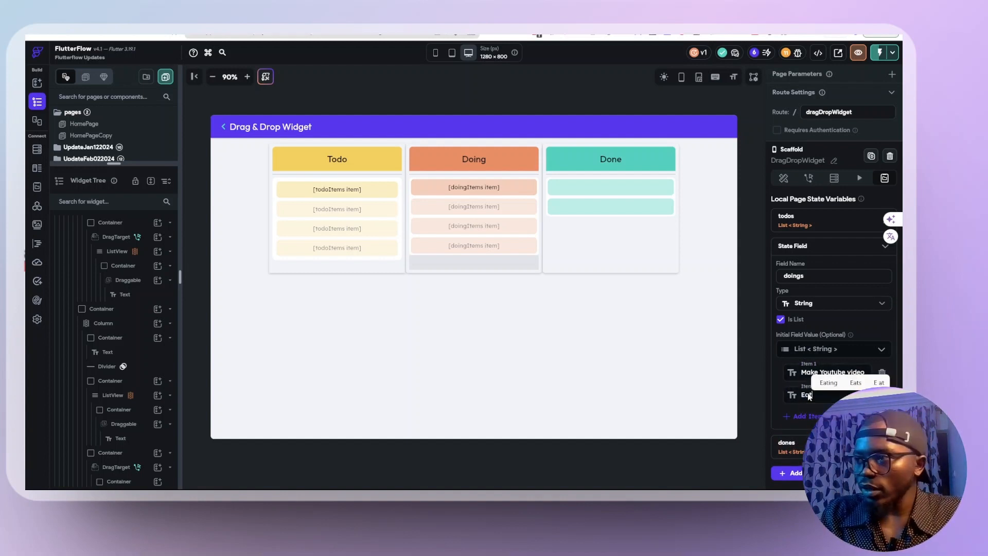
{"action": "left_click", "coordinate": [799, 415]}
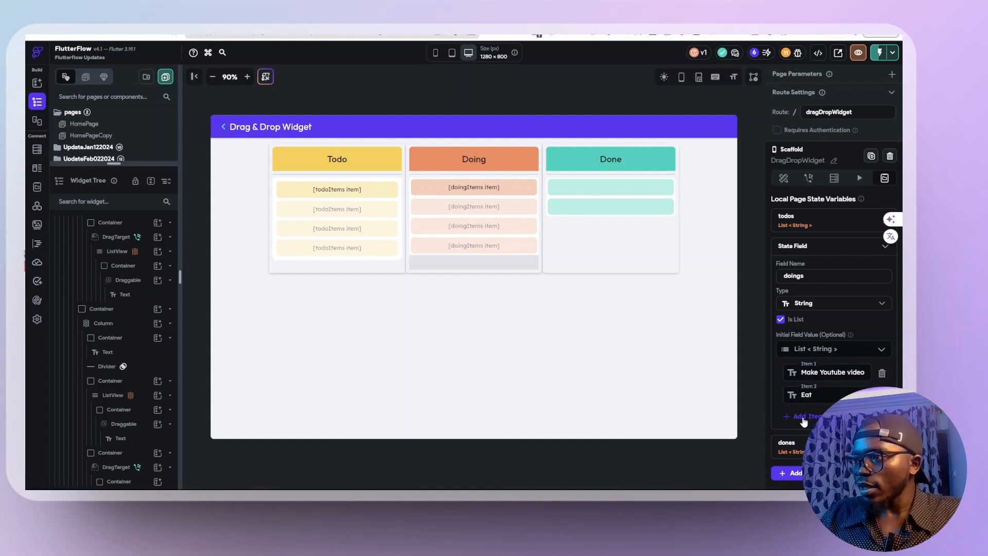
{"action": "type", "text": "Sleep"}
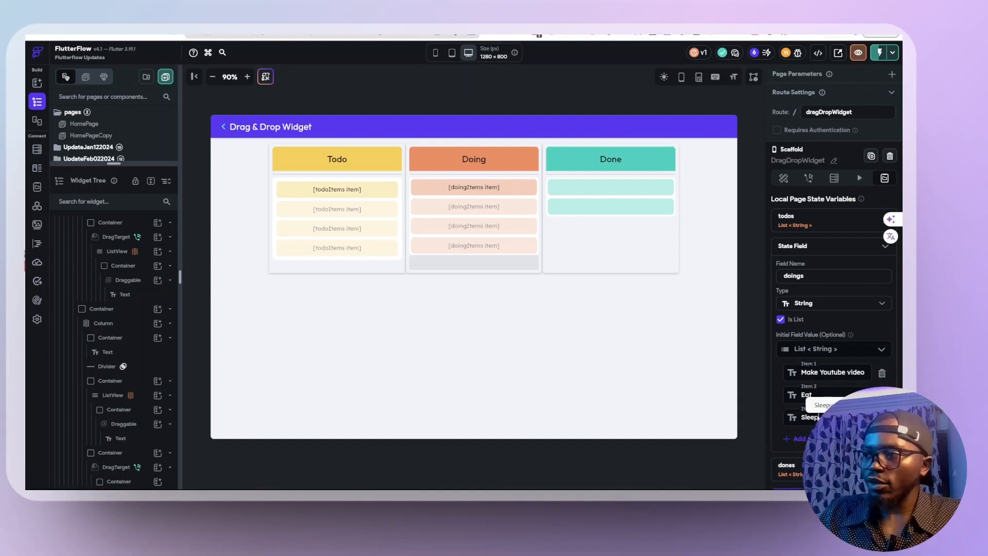
{"action": "scroll", "coordinate": [780, 400], "scroll_direction": "down", "scroll_amount": 2}
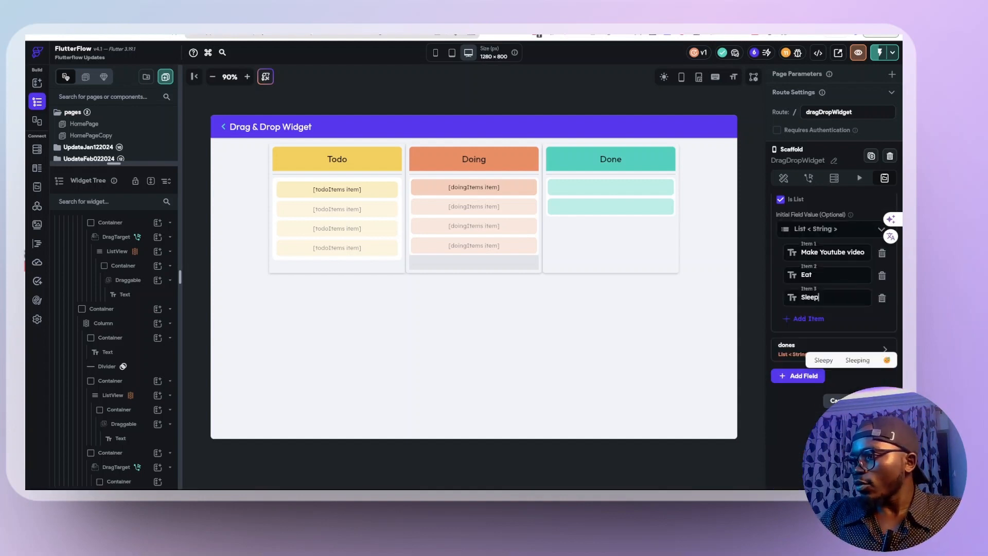
{"action": "left_click", "coordinate": [657, 313]}
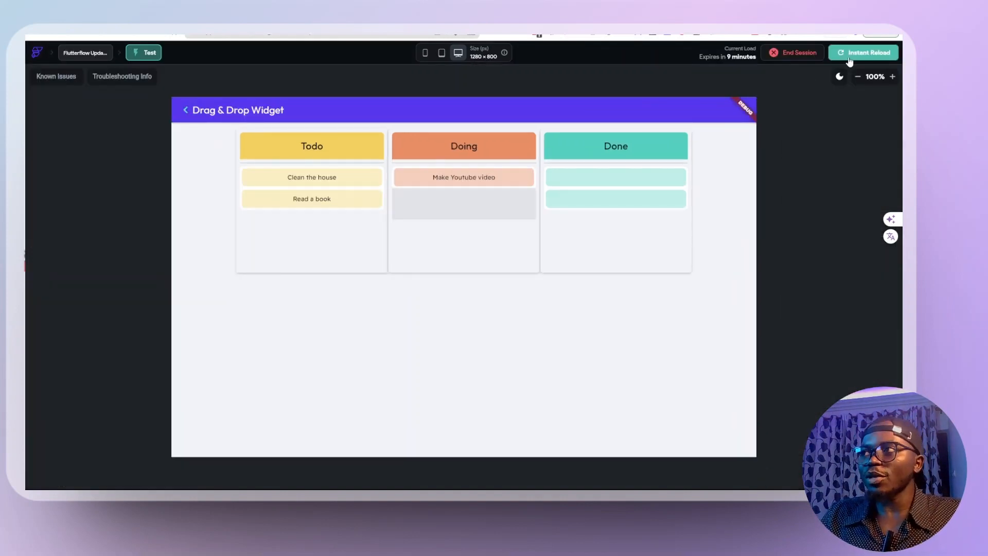
Step: Reload the test session and test dragging "Clean the house" to Doing and "Eat" and "Sleep" to Todo
{"action": "left_click", "coordinate": [848, 57]}
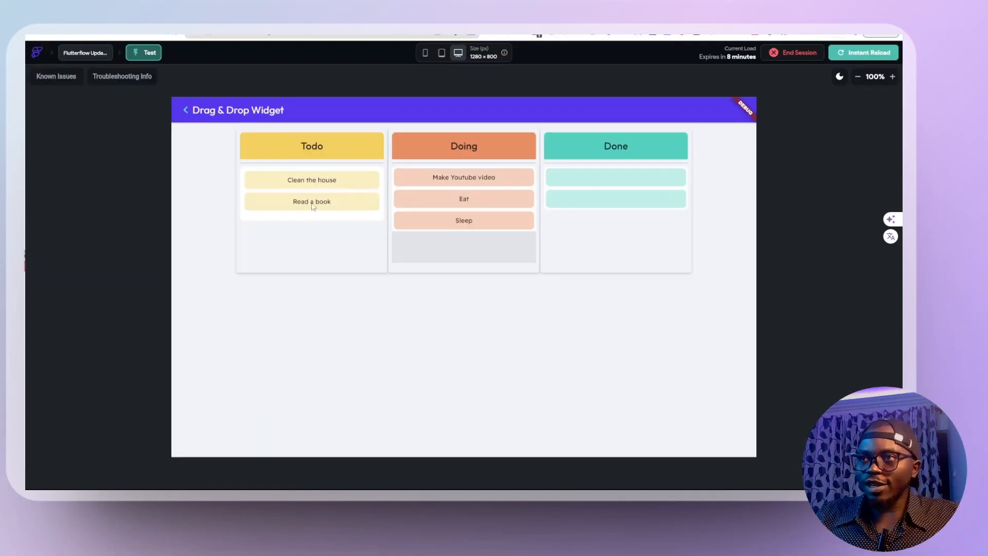
{"action": "left_click_drag", "start_coordinate": [298, 183], "coordinate": [444, 253]}
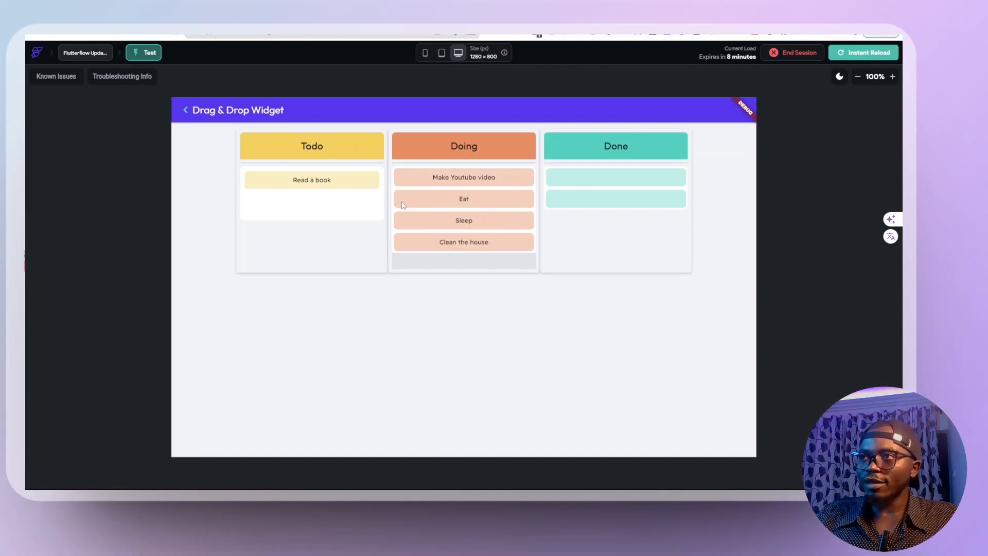
{"action": "left_click_drag", "start_coordinate": [464, 201], "coordinate": [327, 211]}
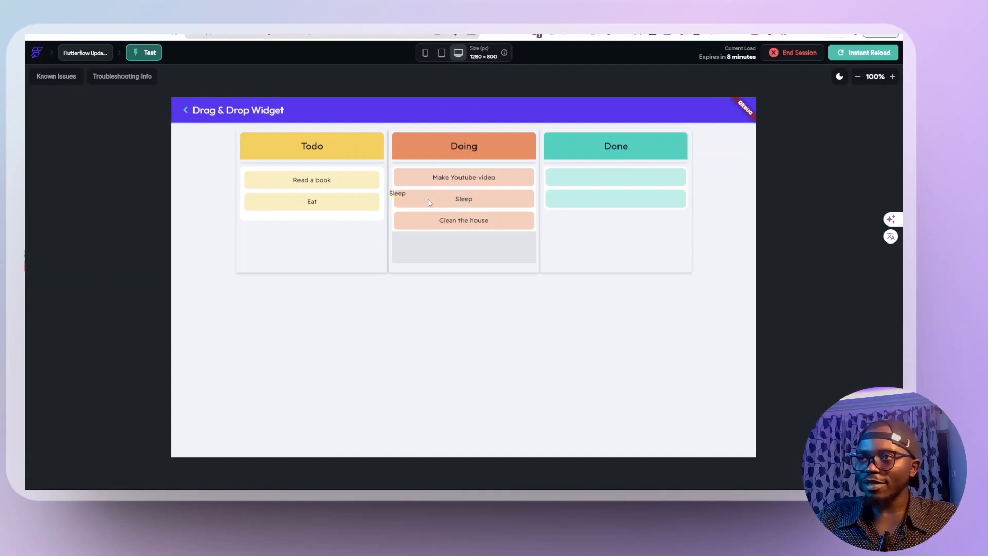
{"action": "left_click_drag", "start_coordinate": [428, 199], "coordinate": [393, 197]}
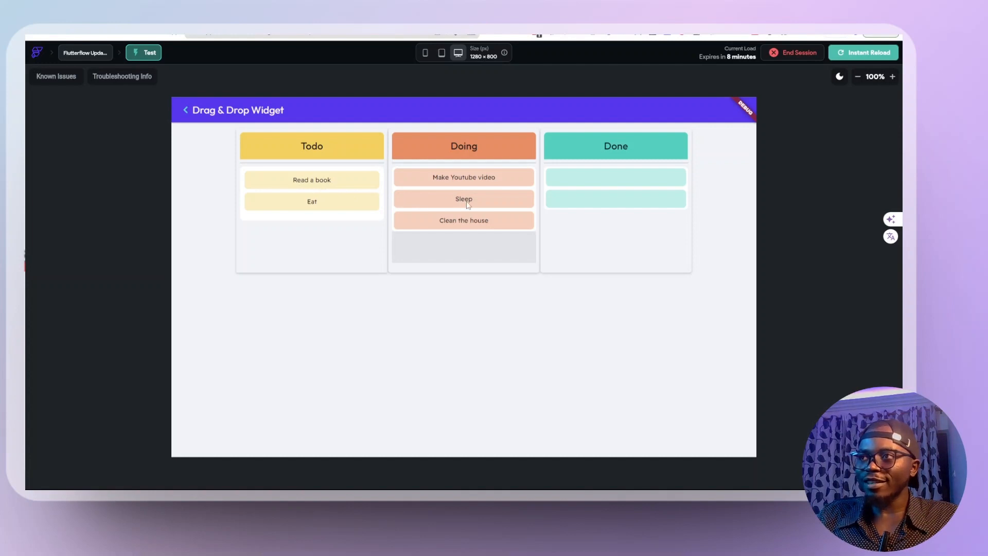
{"action": "left_click_drag", "start_coordinate": [468, 205], "coordinate": [316, 200]}
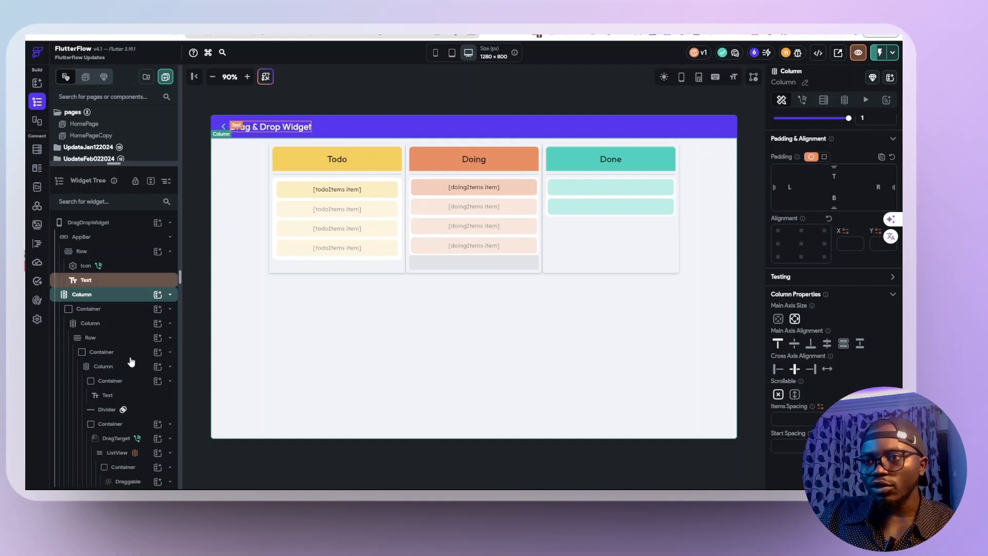
Step: Review the On Drag Accept page state update of the Todo column's DragTarget in the editor
{"action": "scroll", "coordinate": [119, 435], "scroll_direction": "down", "scroll_amount": 1}
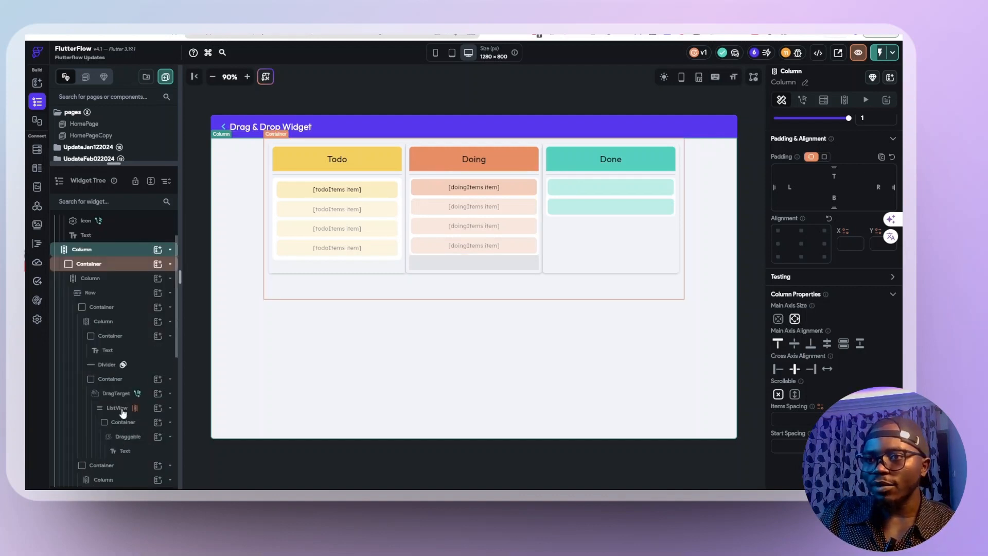
{"action": "scroll", "coordinate": [122, 412], "scroll_direction": "down", "scroll_amount": 1}
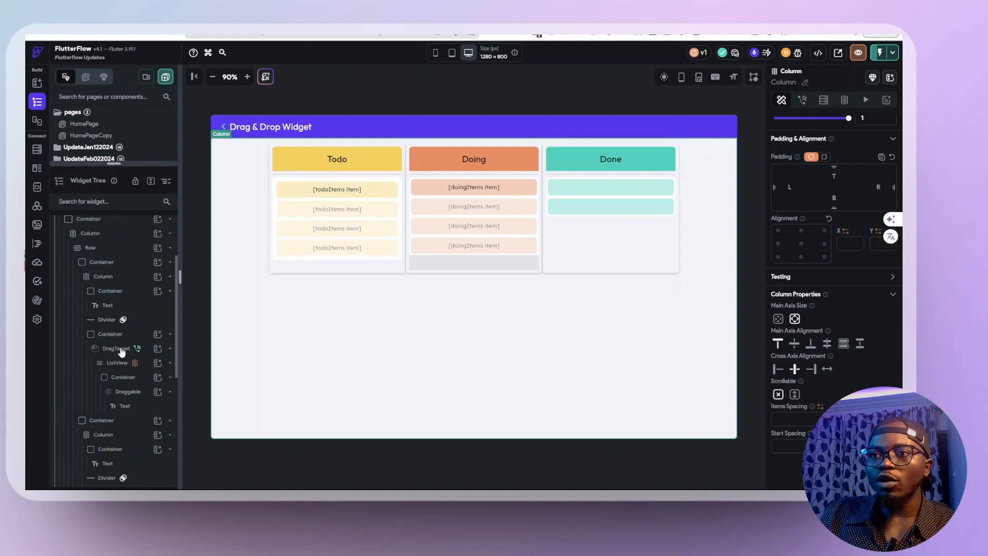
{"action": "left_click", "coordinate": [121, 350]}
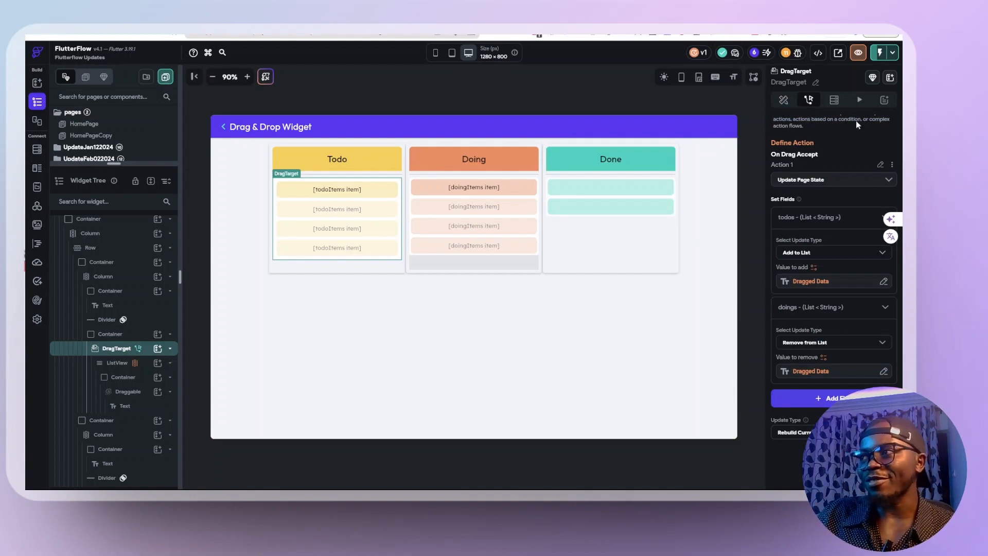
{"action": "scroll", "coordinate": [825, 160], "scroll_direction": "up", "scroll_amount": 3}
{"action": "left_click", "coordinate": [881, 148]}
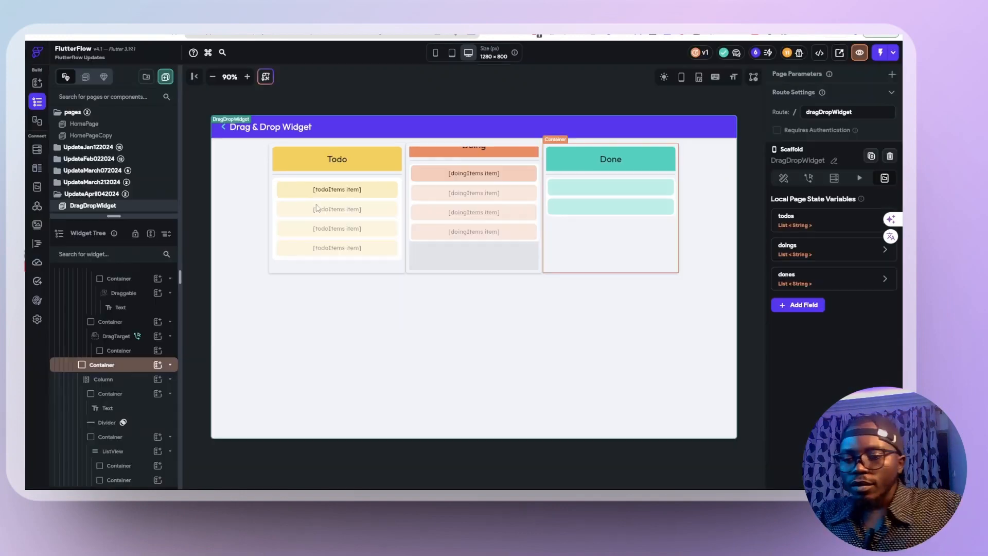
Step: Review the Todo list item's Text and Draggable widgets, including the Draggable's value and the data types offered for it
{"action": "left_click", "coordinate": [322, 189]}
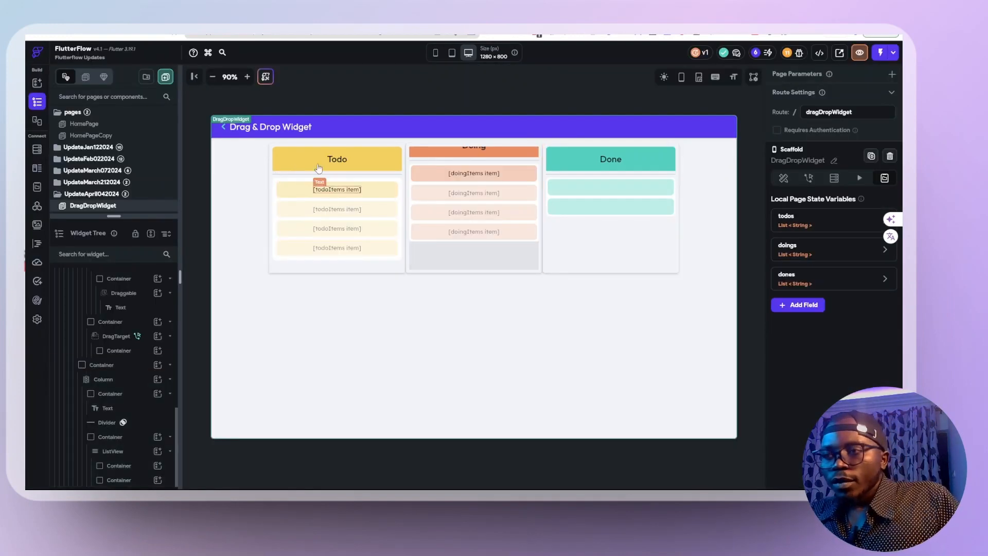
{"action": "left_click", "coordinate": [344, 193]}
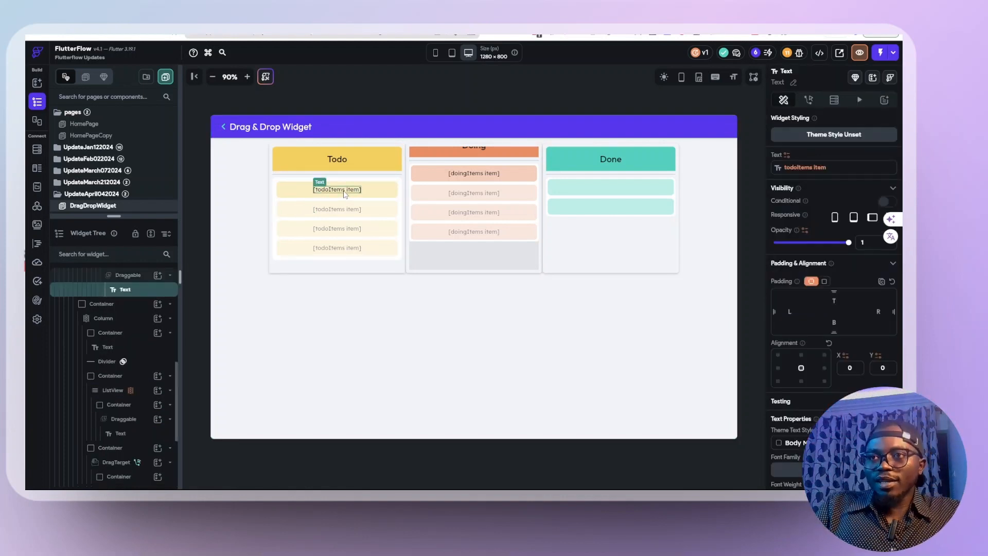
{"action": "left_click", "coordinate": [285, 192]}
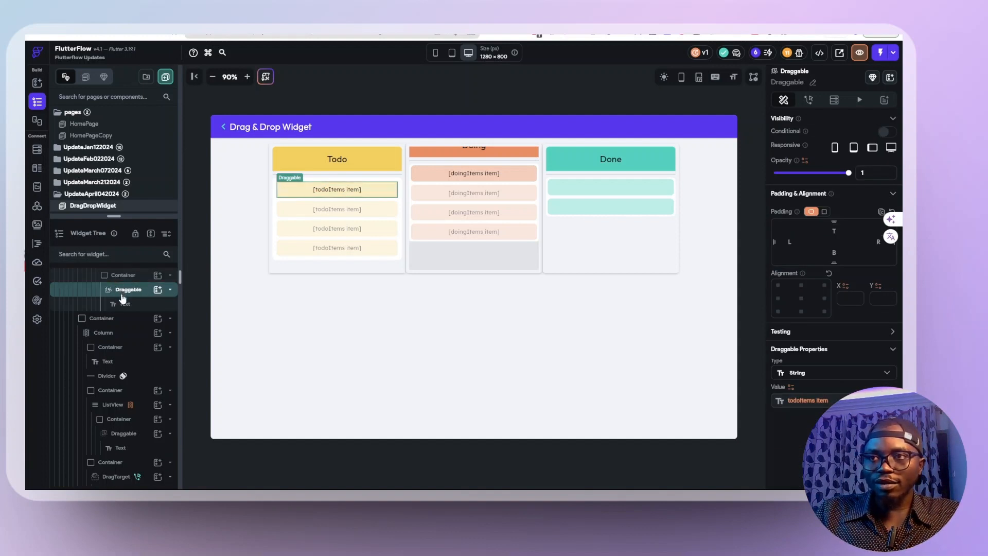
{"action": "scroll", "coordinate": [123, 298], "scroll_direction": "up", "scroll_amount": 2}
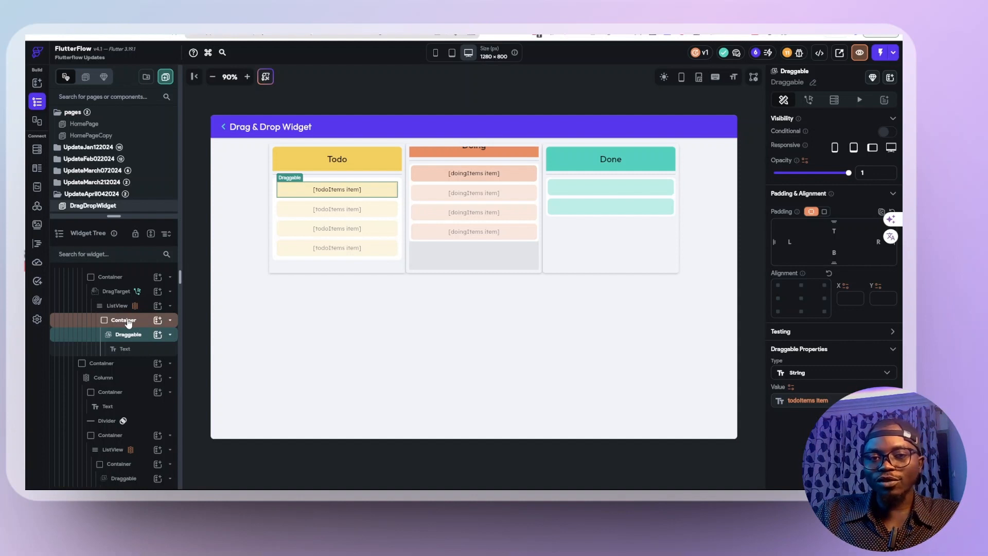
{"action": "left_click", "coordinate": [129, 350]}
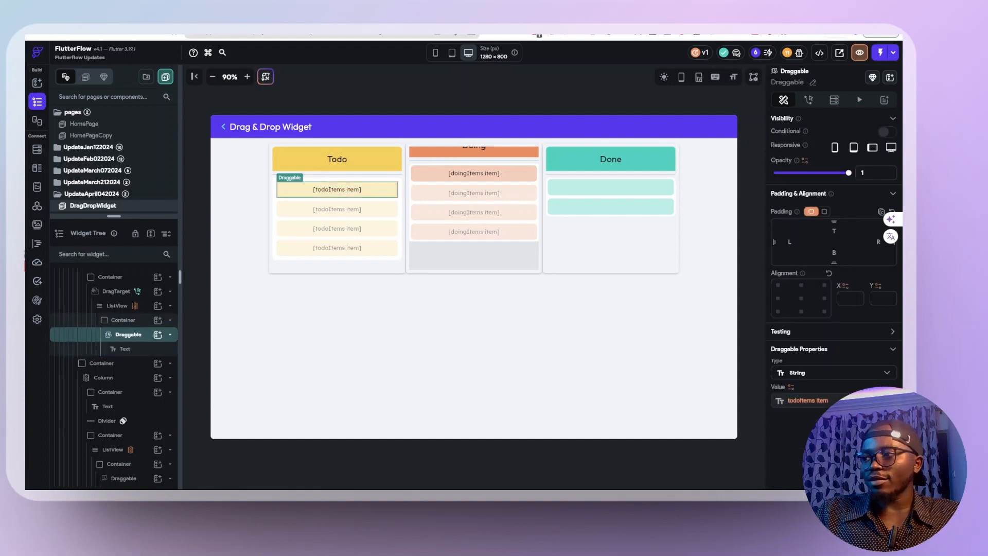
{"action": "left_click", "coordinate": [816, 373]}
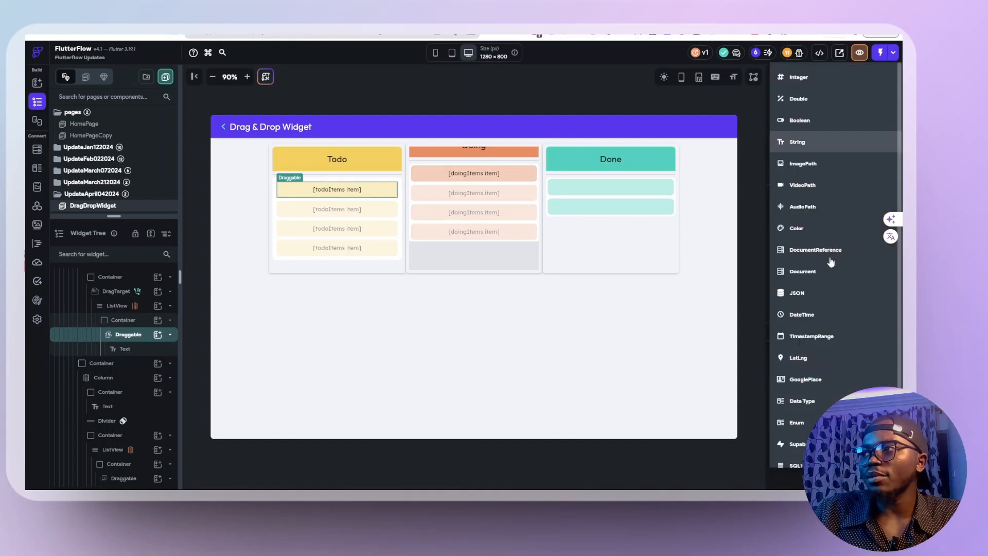
{"action": "left_click", "coordinate": [465, 318]}
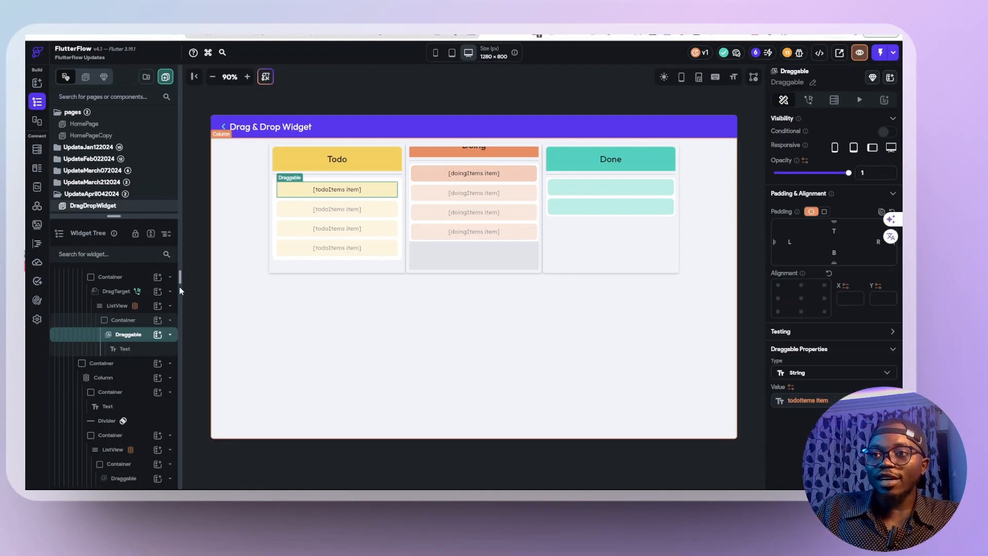
{"action": "left_click", "coordinate": [117, 350]}
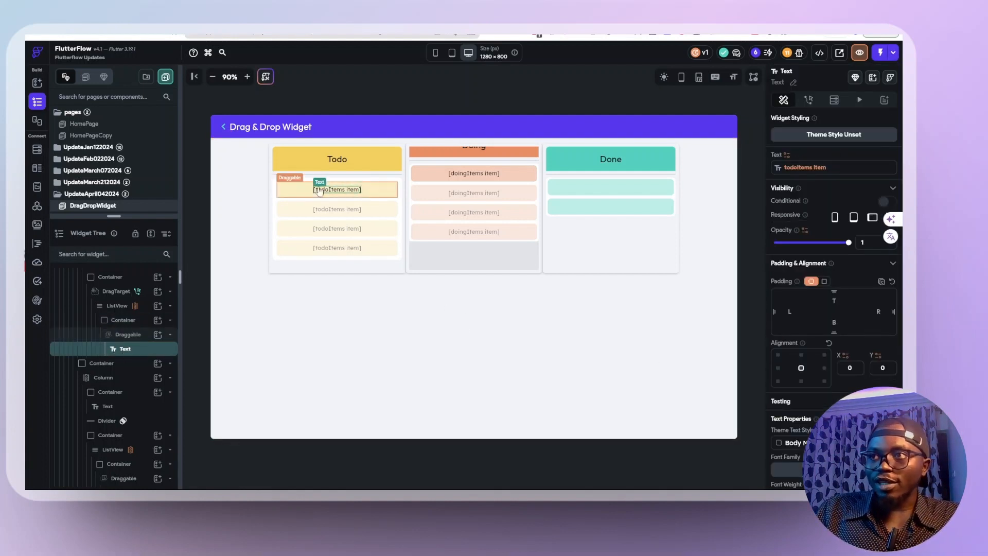
Step: Switch to the running test session and try dragging the "Read a book" item within the Todo column
{"action": "left_click", "coordinate": [115, 38]}
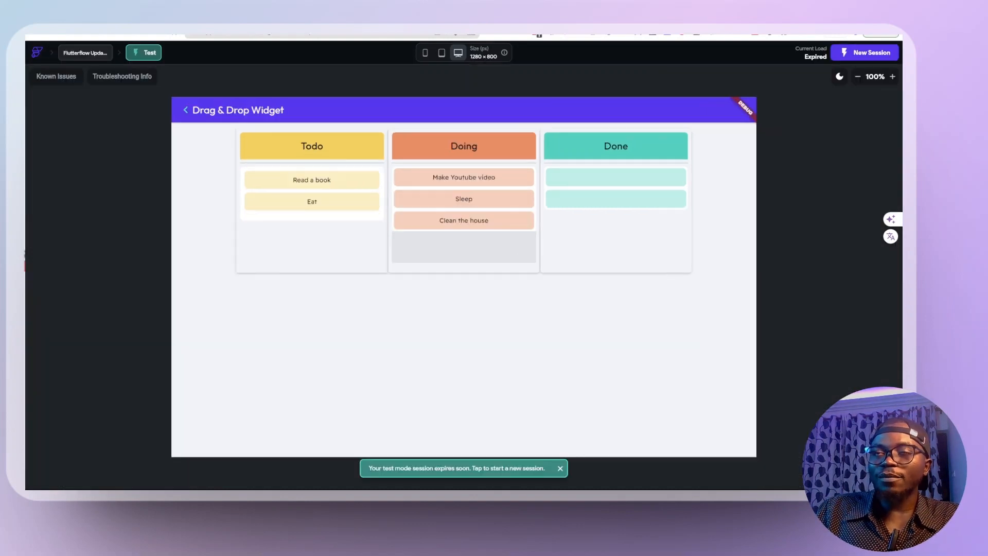
{"action": "left_click_drag", "start_coordinate": [321, 184], "coordinate": [337, 192]}
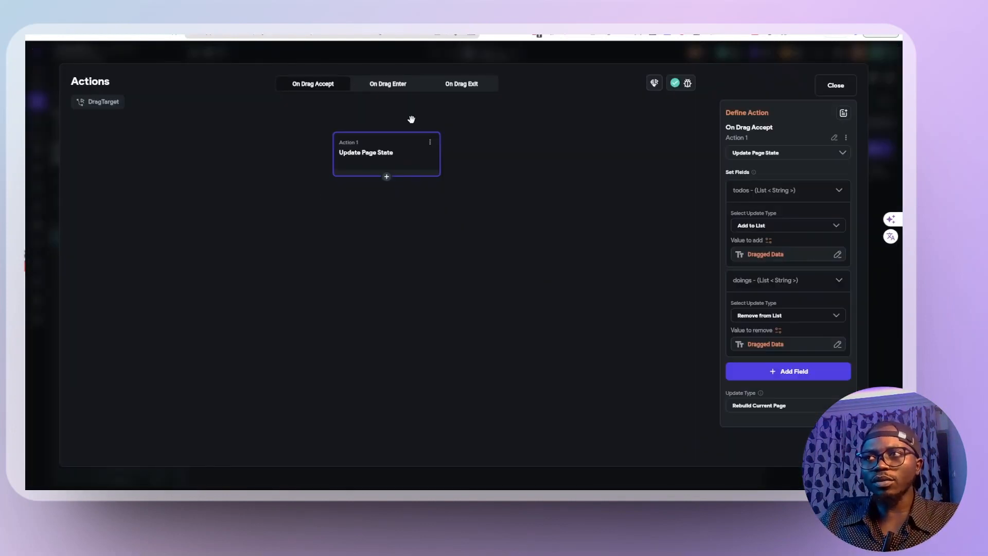
Step: Check the On Drag Enter trigger of the Todo column's DragTarget, leave its action flow editor and deselect the widget
{"action": "left_click", "coordinate": [394, 94]}
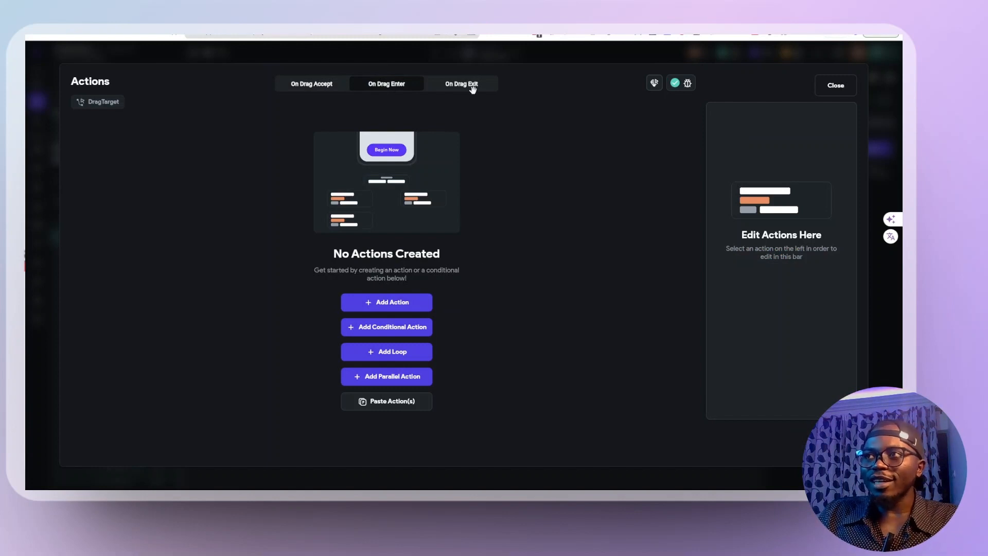
{"action": "left_click", "coordinate": [835, 85]}
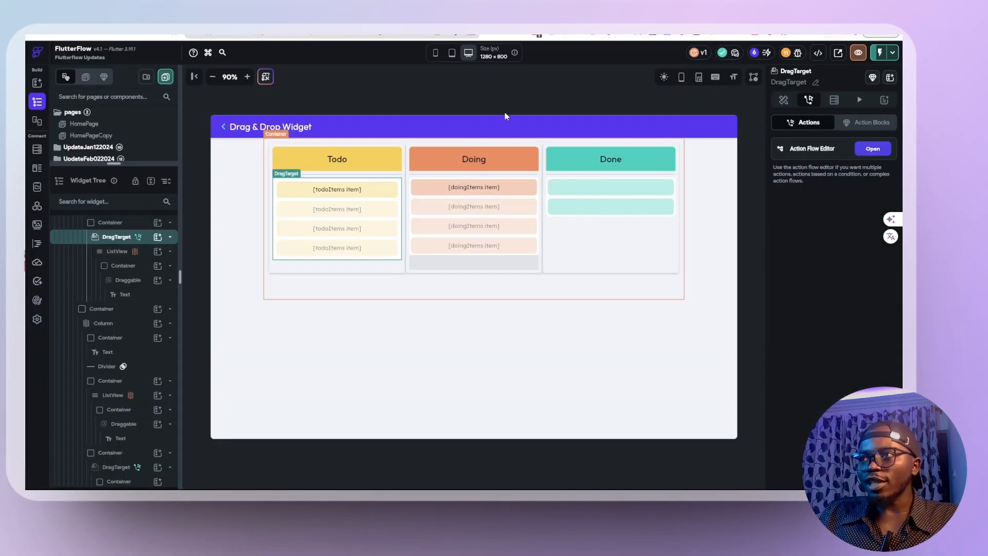
{"action": "left_click", "coordinate": [493, 92]}
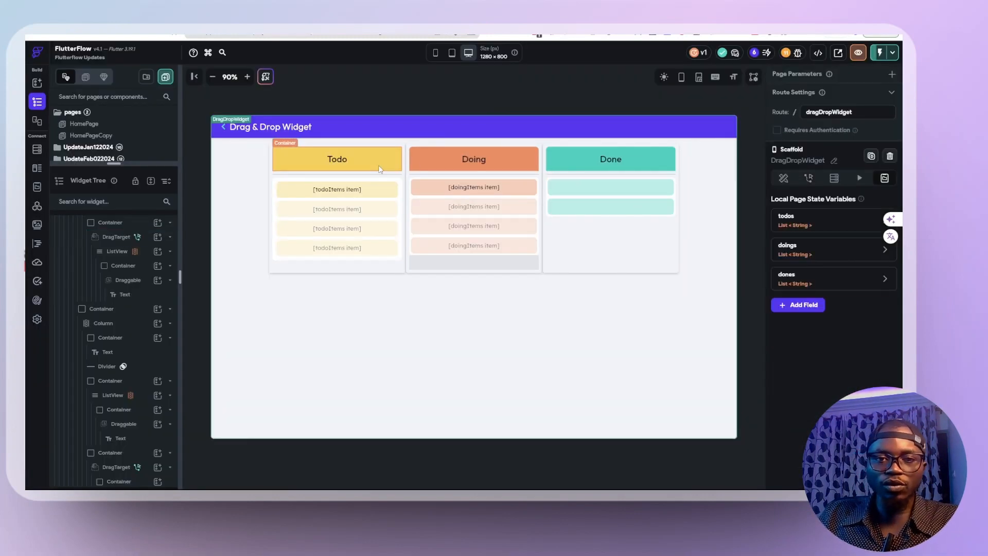